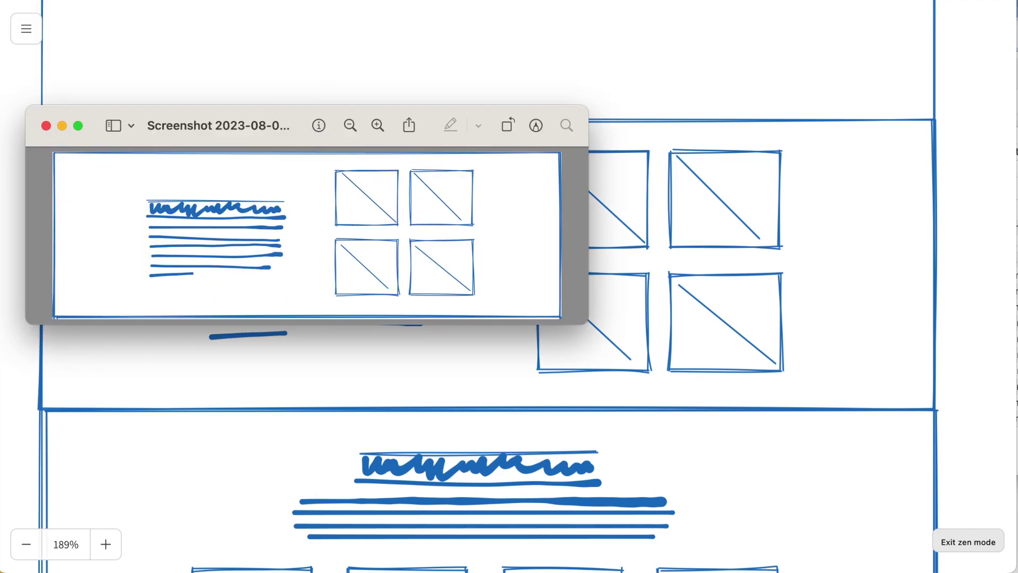
# Confirm in Adjust Size that the screenshot is 1280 × 420 px, then close Preview.
pyautogui.click(251, 11)
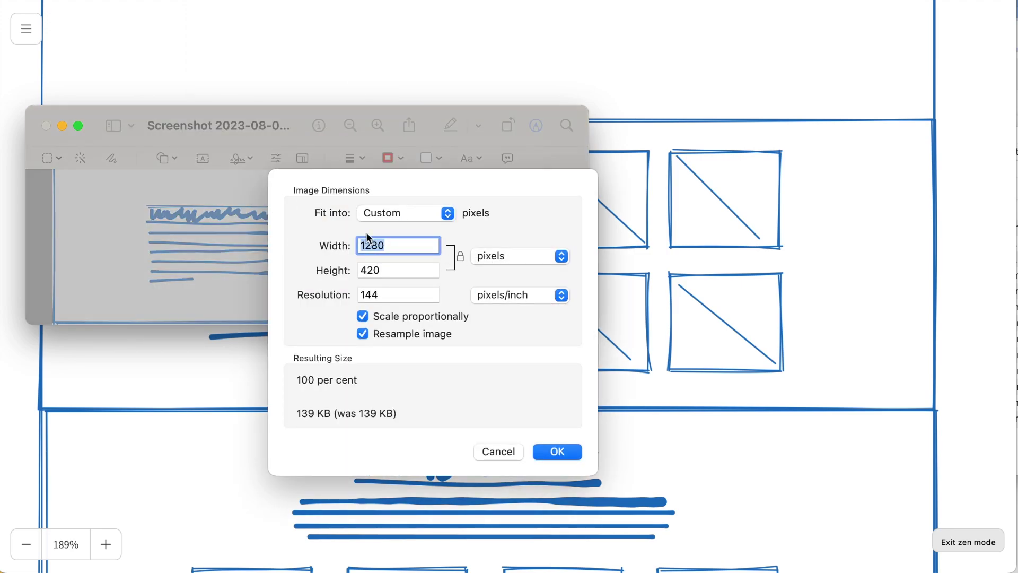
pyautogui.click(514, 455)
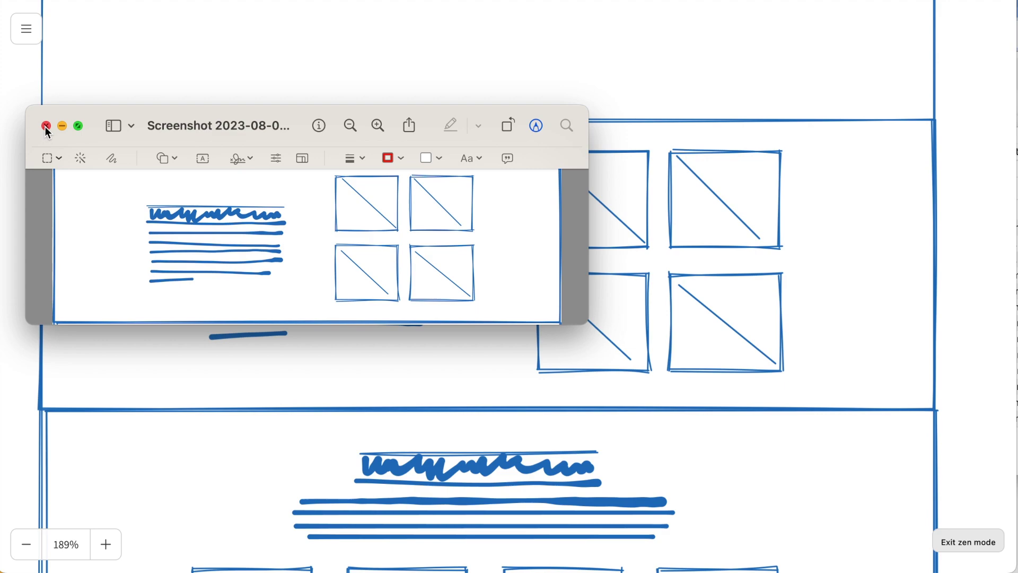
pyautogui.click(46, 126)
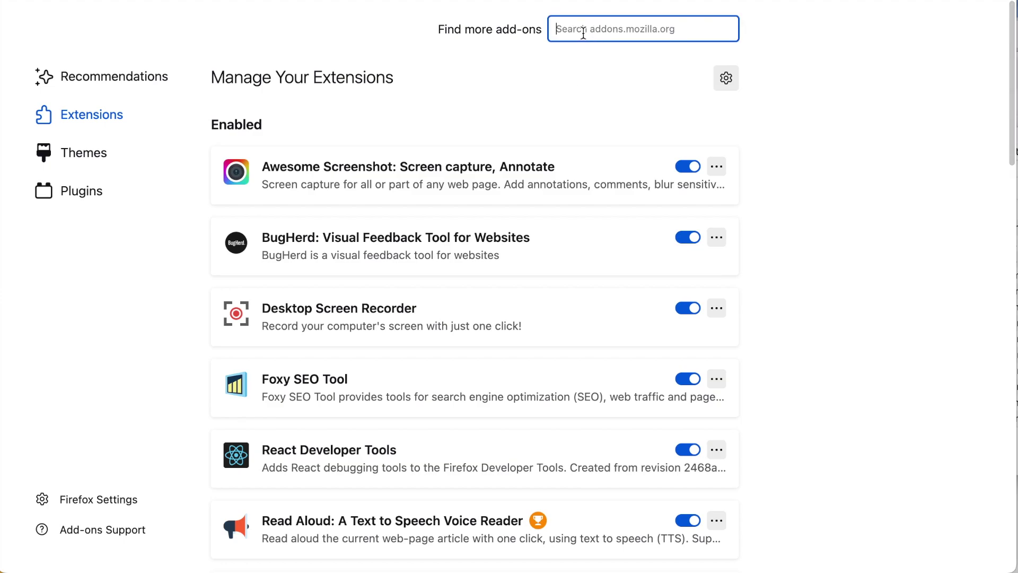
# Search add-ons for 'pixel perfect' and install Pixel Perfect Pro, granting its permissions.
pyautogui.write('pixel perfect')
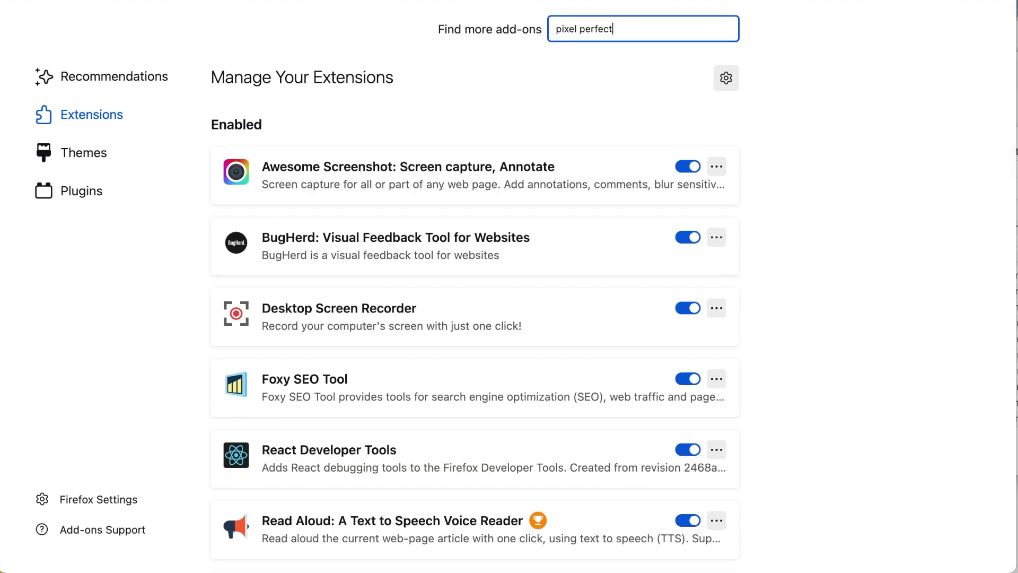
pyautogui.press('Return')
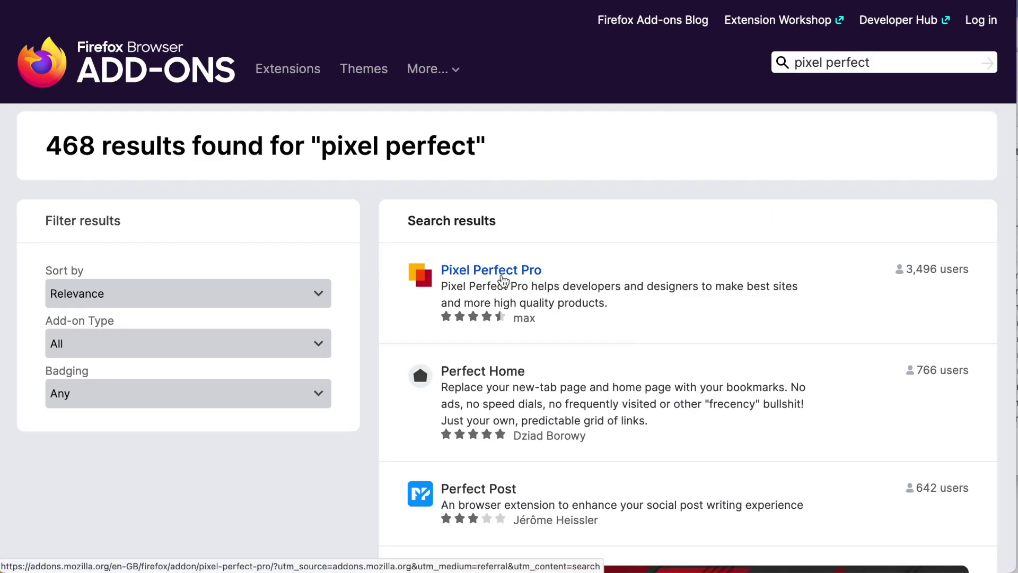
pyautogui.click(502, 281)
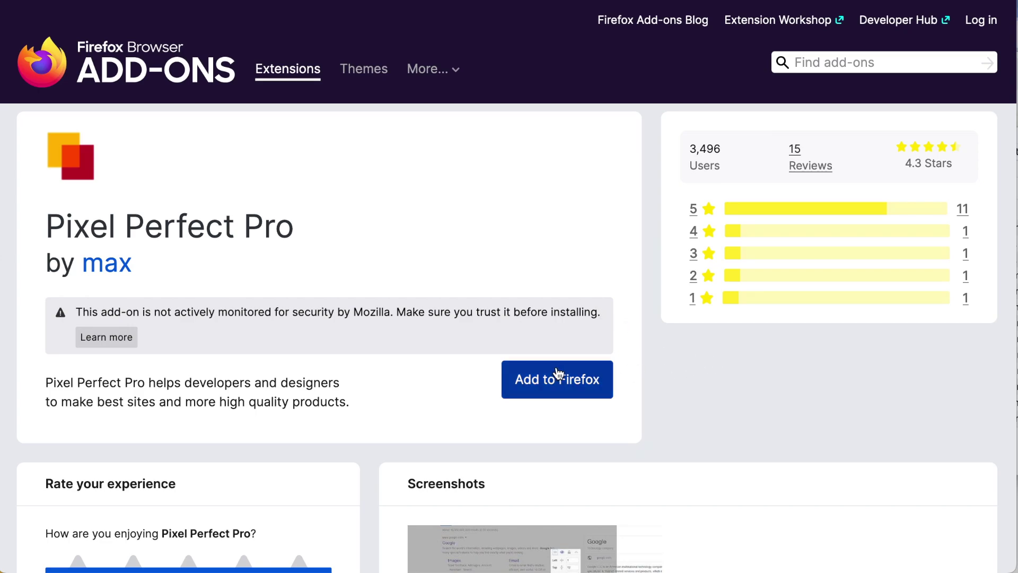
pyautogui.click(595, 382)
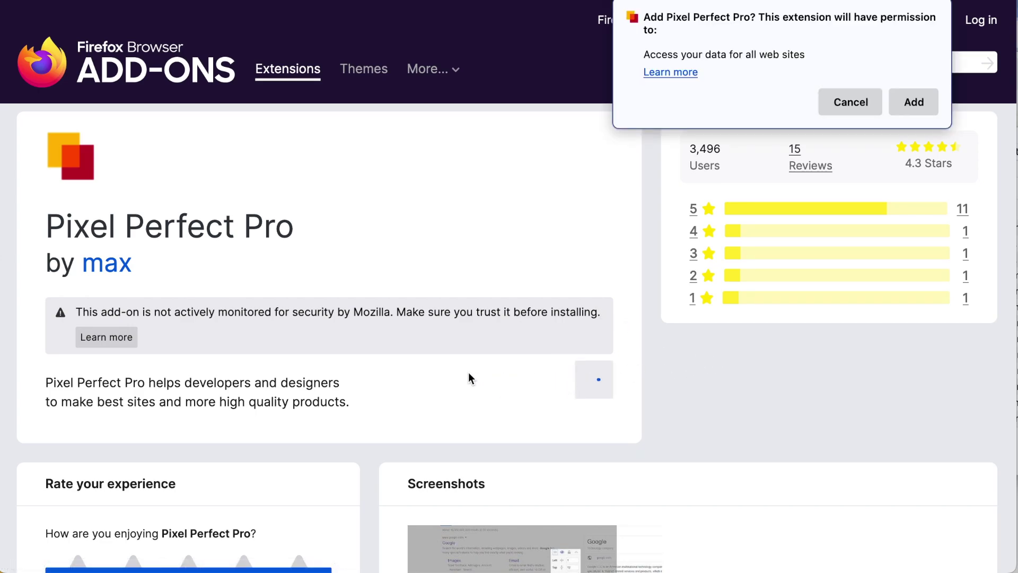
pyautogui.click(914, 103)
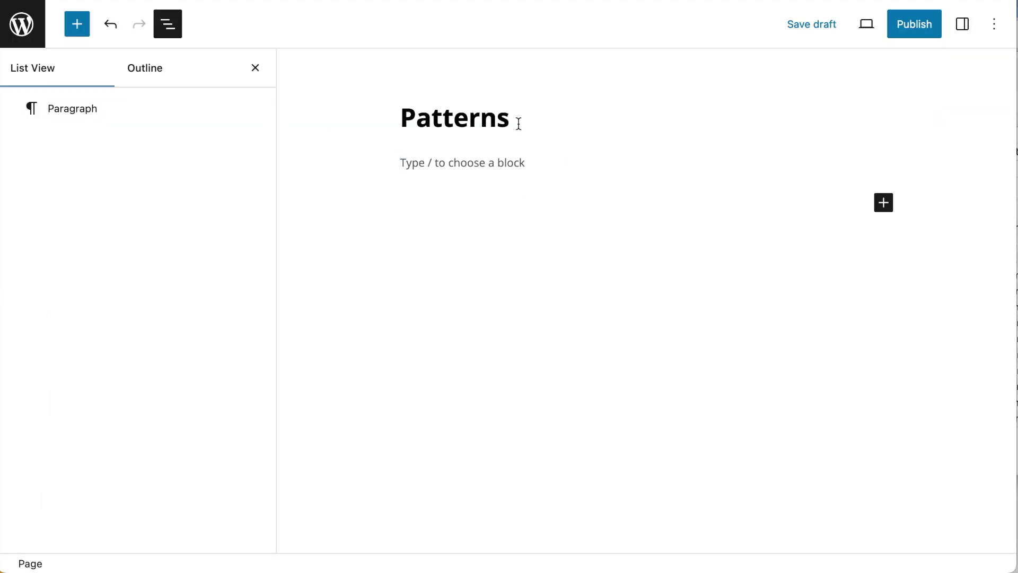
# Run Pixel Perfect Pro from the Extensions menu and show its empty image-upload panel.
pyautogui.click(940, 0)
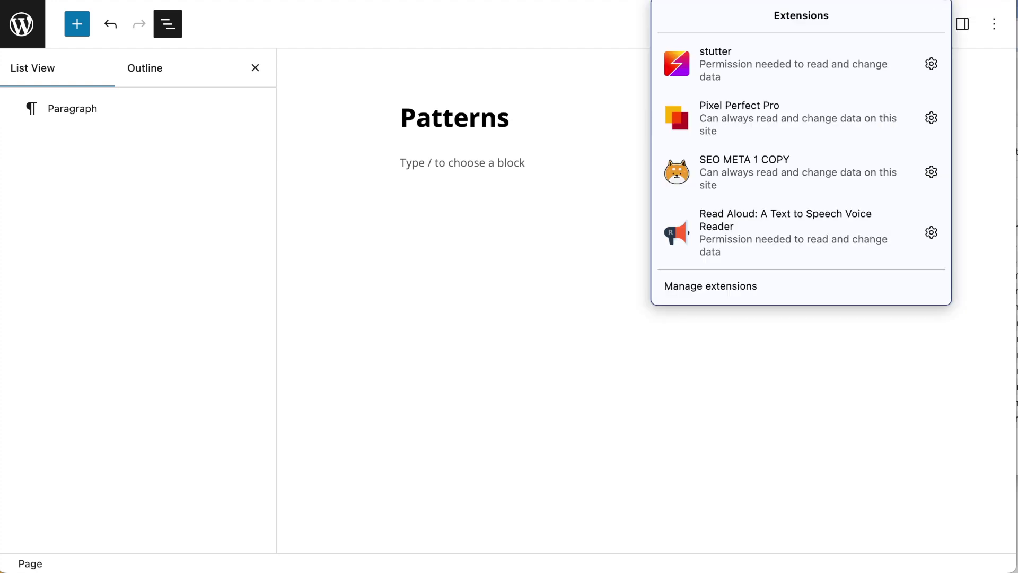
pyautogui.click(762, 114)
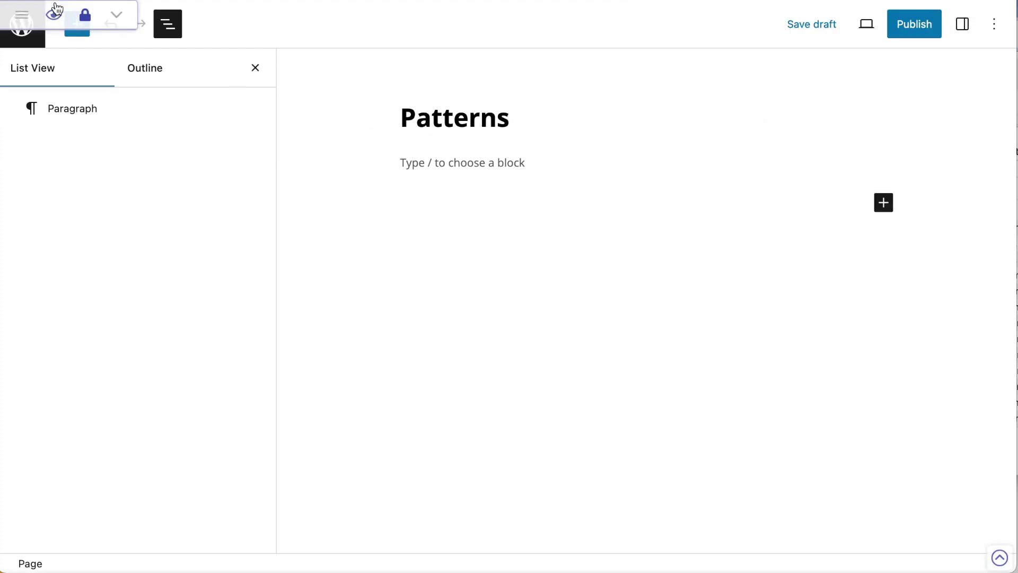
pyautogui.click(117, 20)
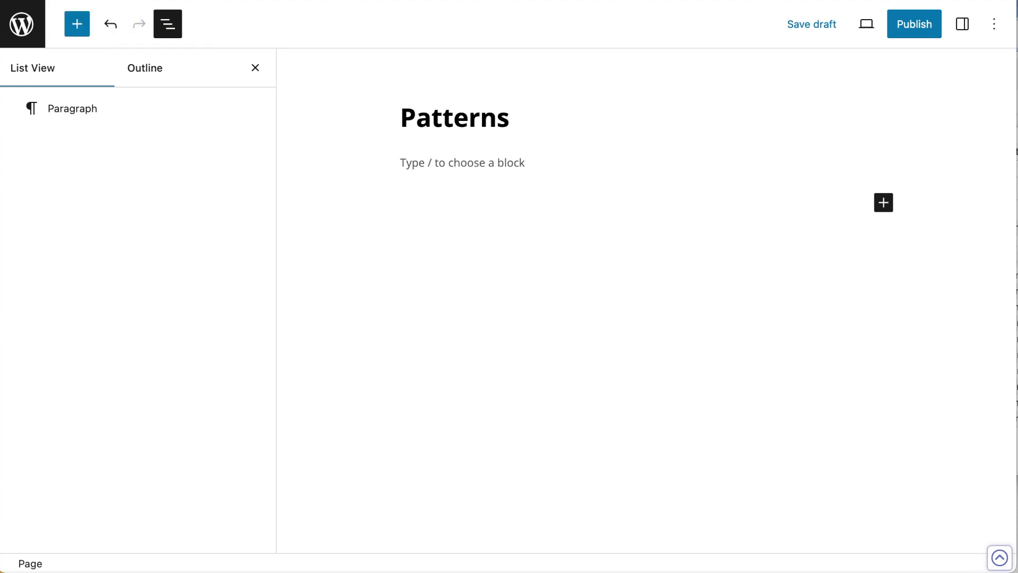
pyautogui.click(1000, 558)
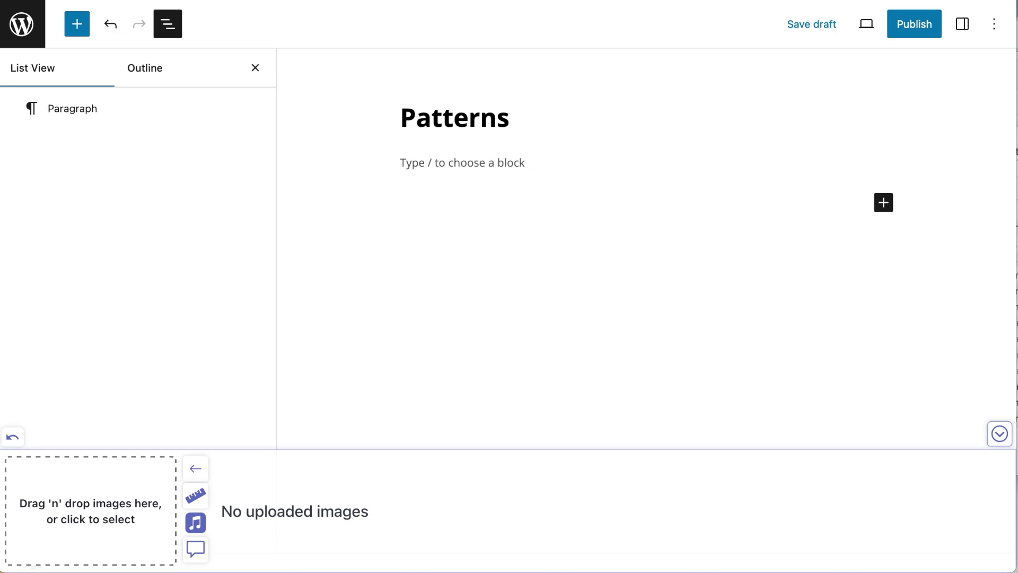
# Load the wireframe screenshot as an overlay, unlock it, and toggle its visibility to compare.
pyautogui.moveTo(352, 441); pyautogui.dragTo(97, 495)
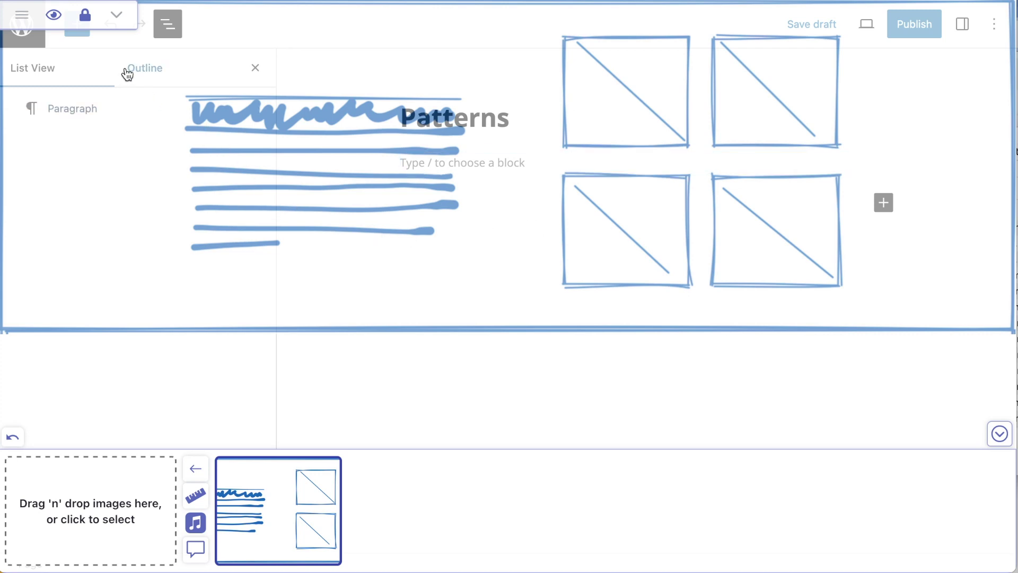
pyautogui.click(88, 22)
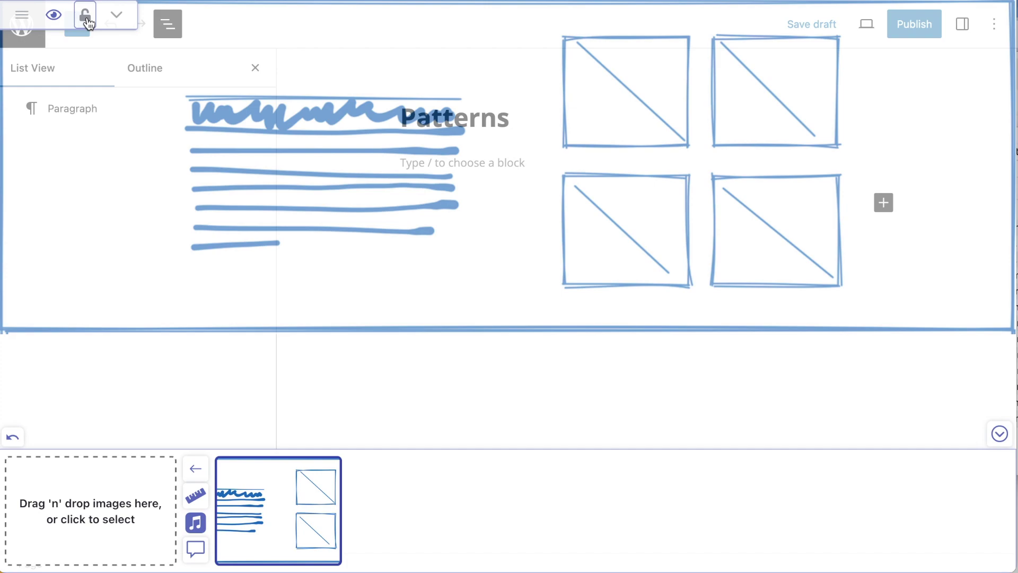
pyautogui.click(57, 19)
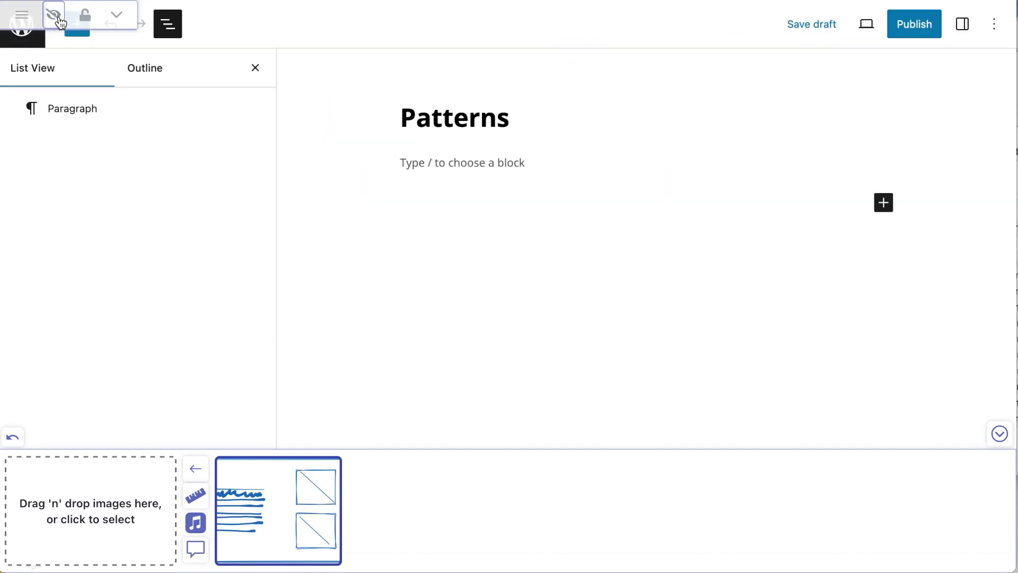
pyautogui.click(57, 19)
pyautogui.click(58, 19)
pyautogui.click(58, 20)
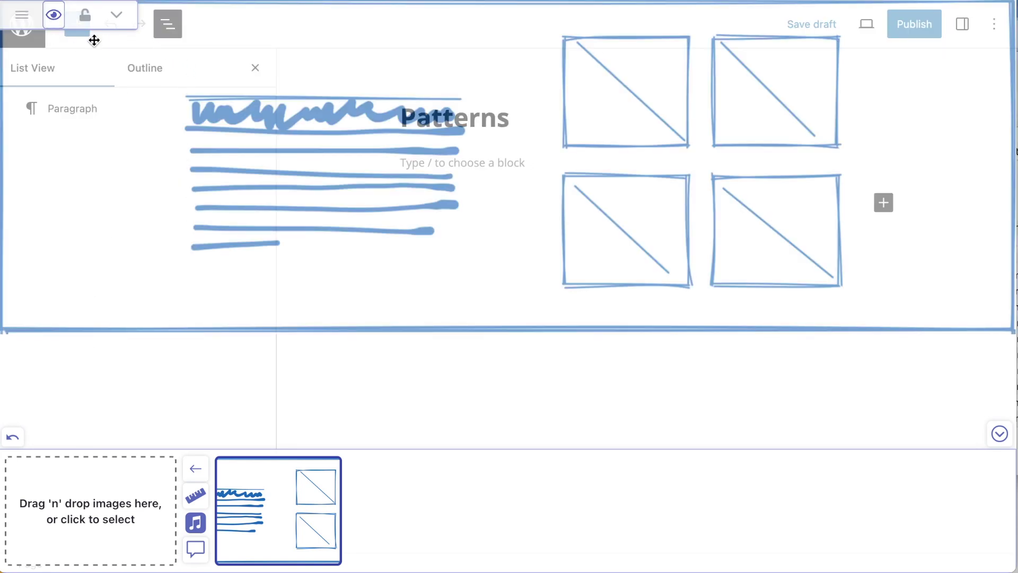
# Drag the overlay down about 150 px, to Left -3 and Top 136.
pyautogui.moveTo(548, 126); pyautogui.dragTo(546, 230)
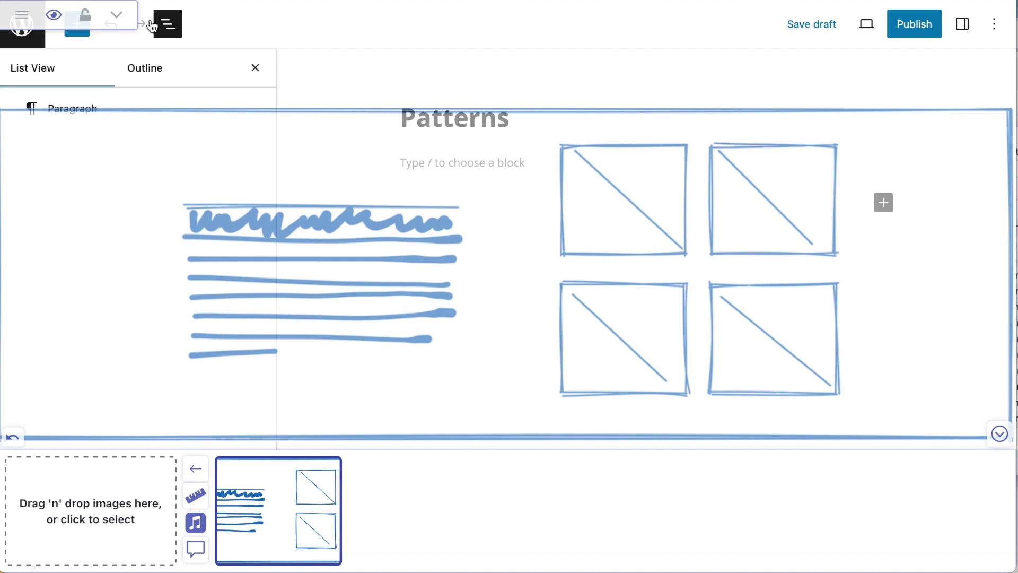
pyautogui.moveTo(300, 513)
pyautogui.click(118, 16)
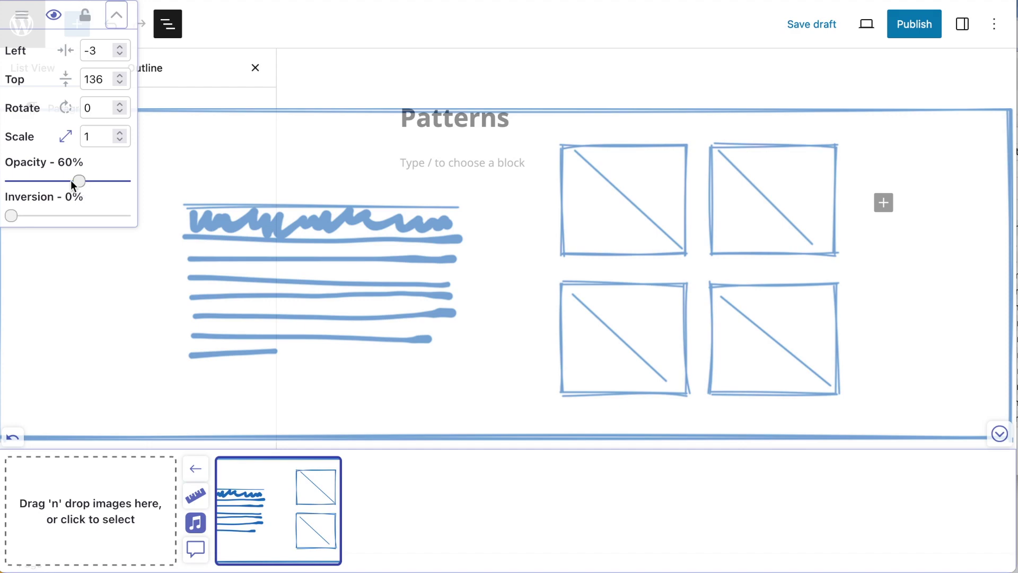
# Fade the overlay to 10% opacity, then hide the image panel and close List View.
pyautogui.moveTo(81, 182); pyautogui.dragTo(23, 181)
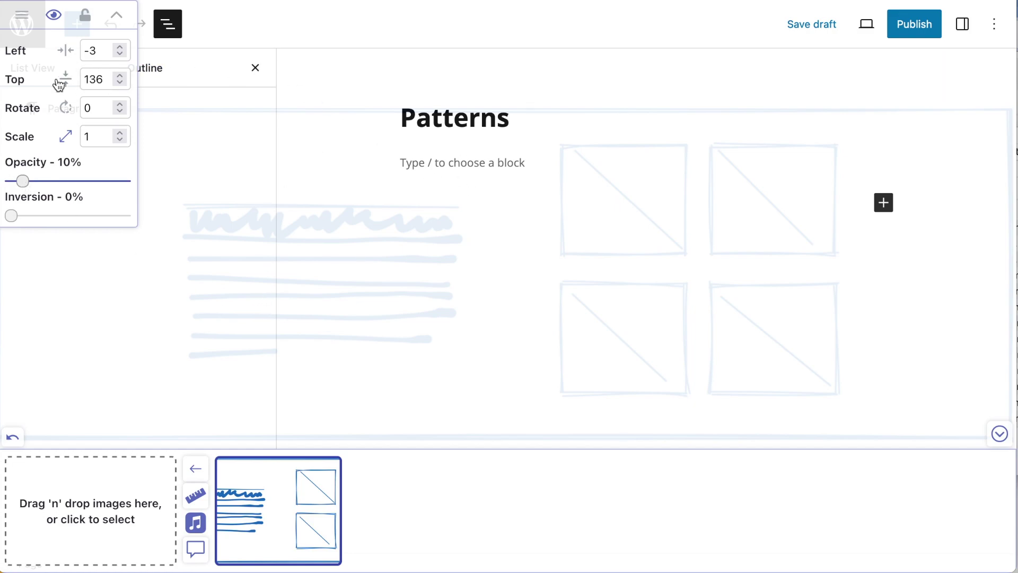
pyautogui.click(116, 15)
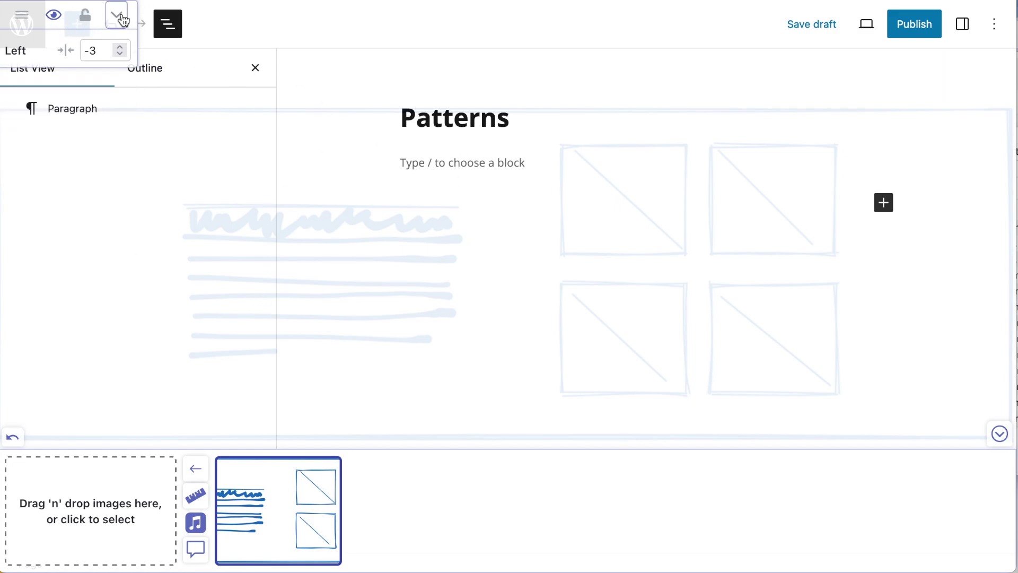
pyautogui.click(1000, 434)
pyautogui.click(962, 24)
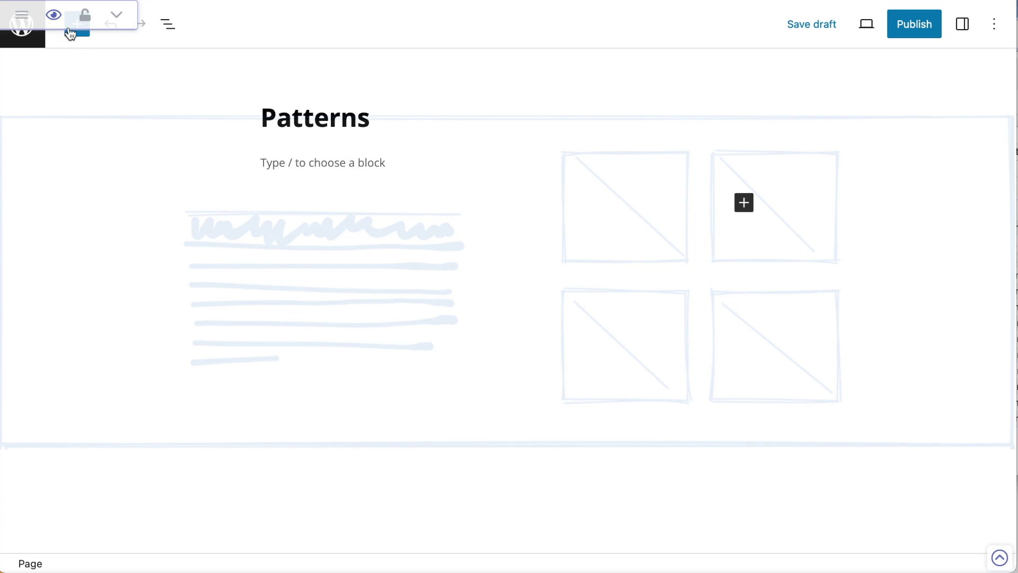
# Lock the overlay, insert a plain Group block via /group, and align it full width.
pyautogui.click(85, 16)
pyautogui.click(360, 156)
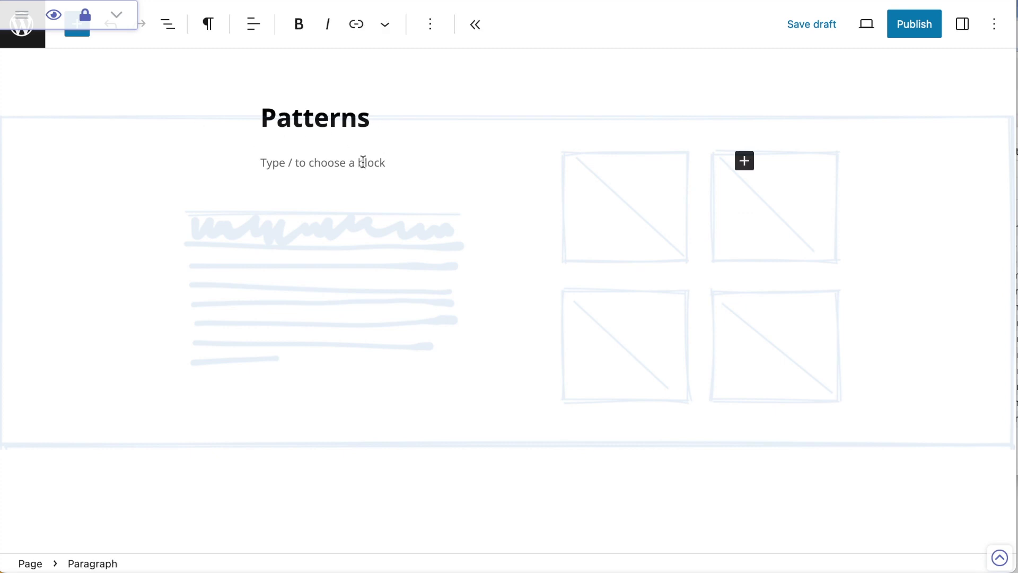
pyautogui.write('/grou')
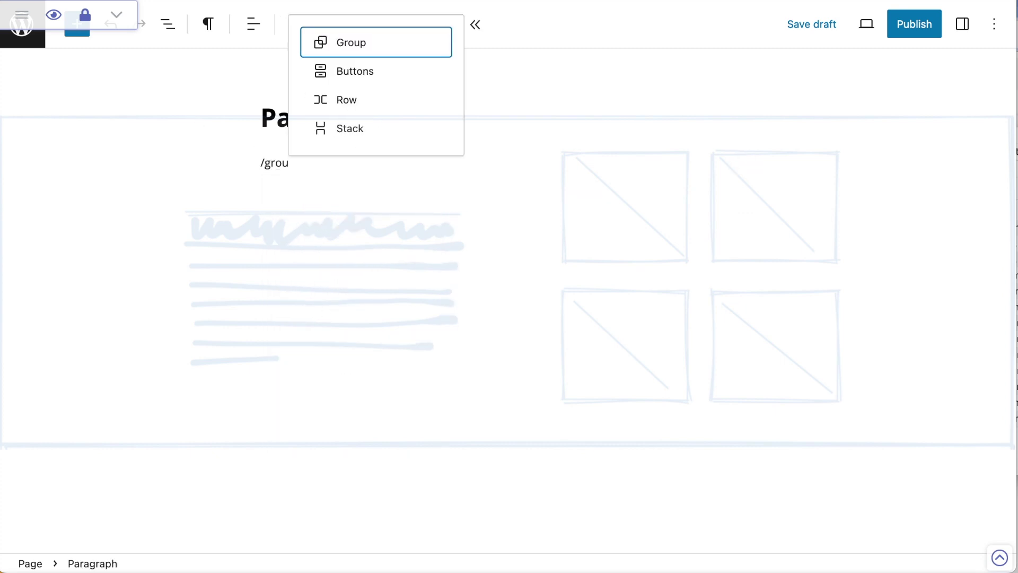
pyautogui.click(338, 42)
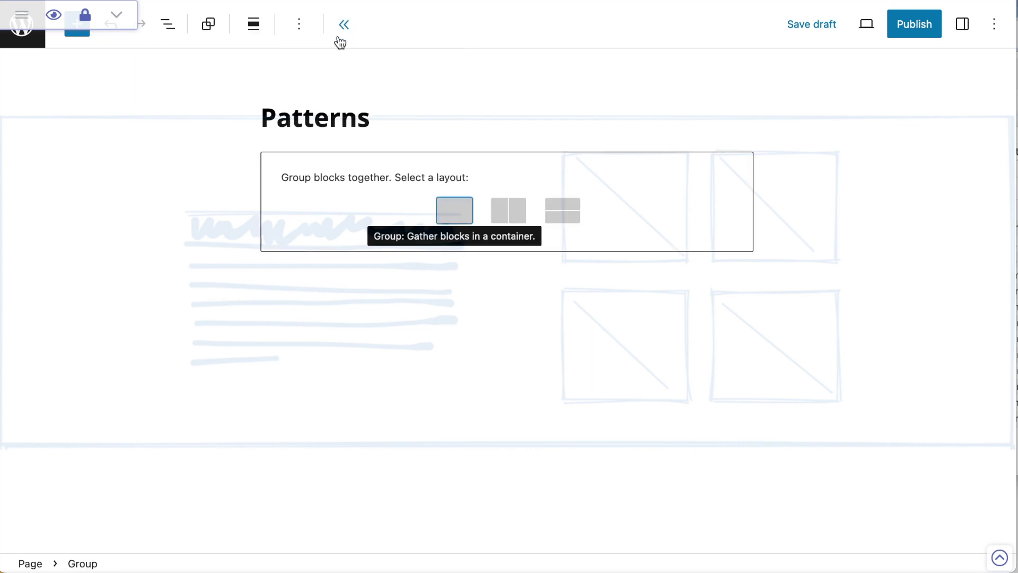
pyautogui.click(457, 214)
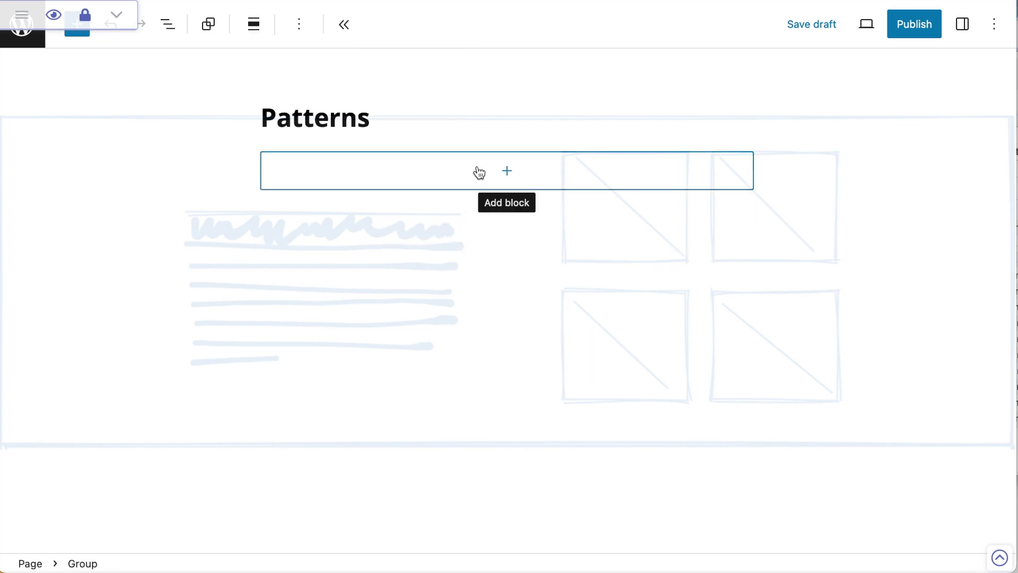
pyautogui.click(254, 24)
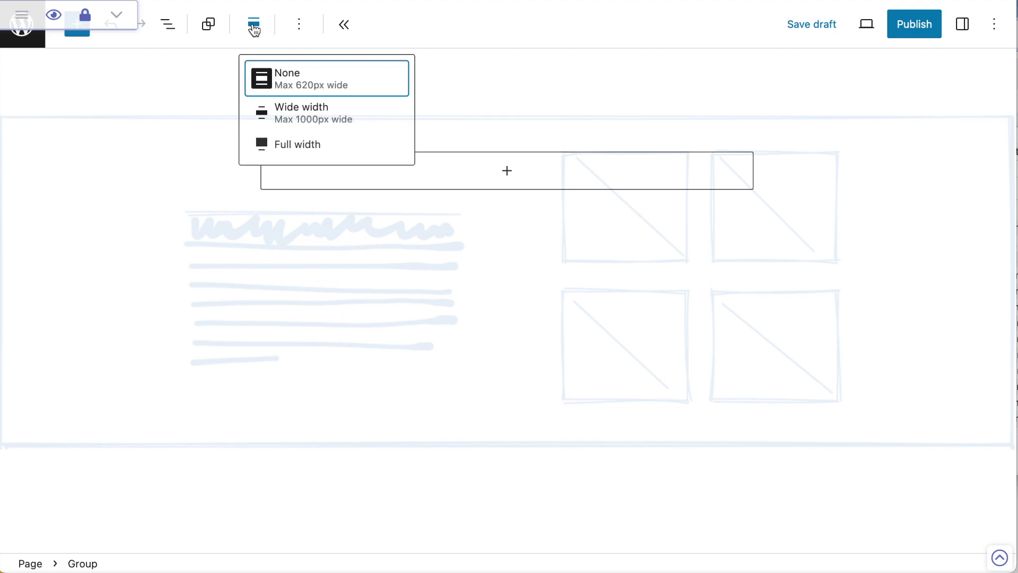
pyautogui.click(300, 143)
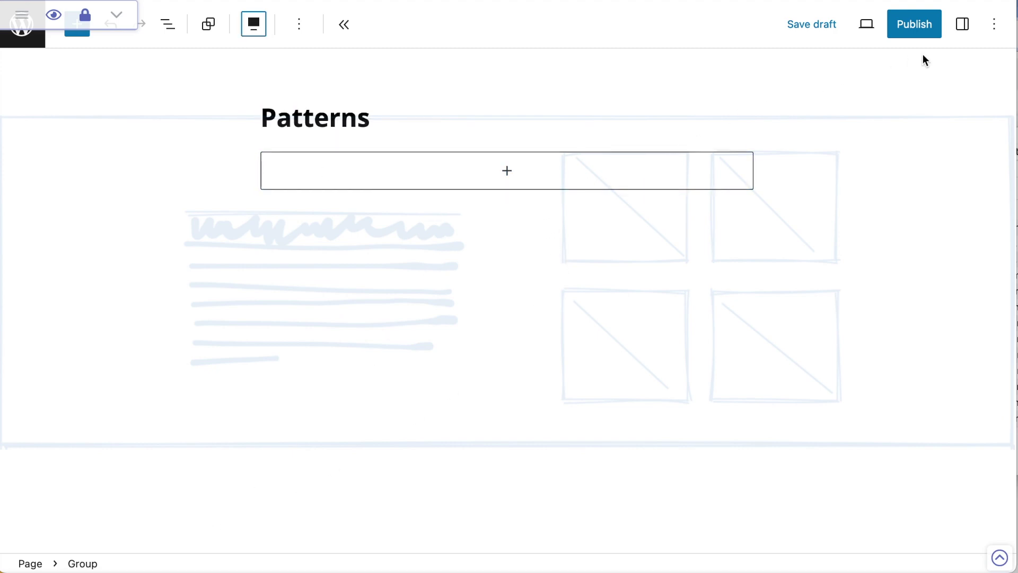
# Set the group's background colour to pale yellow #FFEBB4 via a custom colour.
pyautogui.click(967, 22)
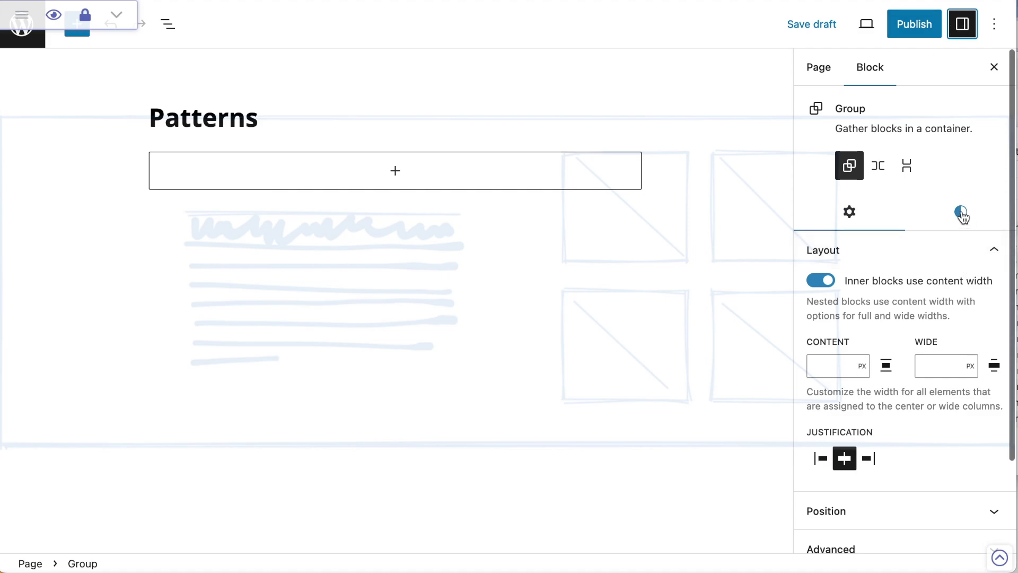
pyautogui.click(961, 214)
pyautogui.click(870, 320)
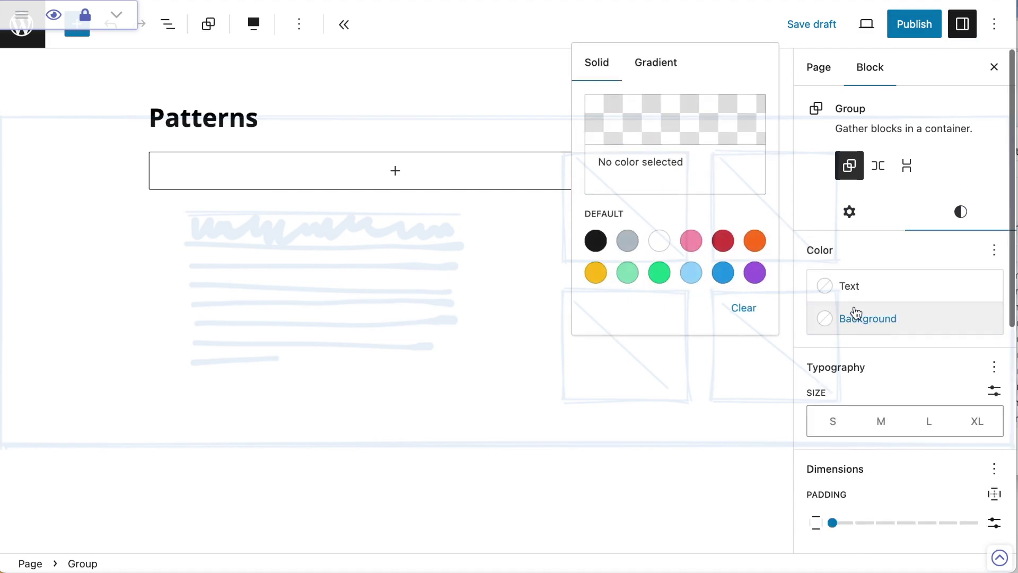
pyautogui.click(595, 273)
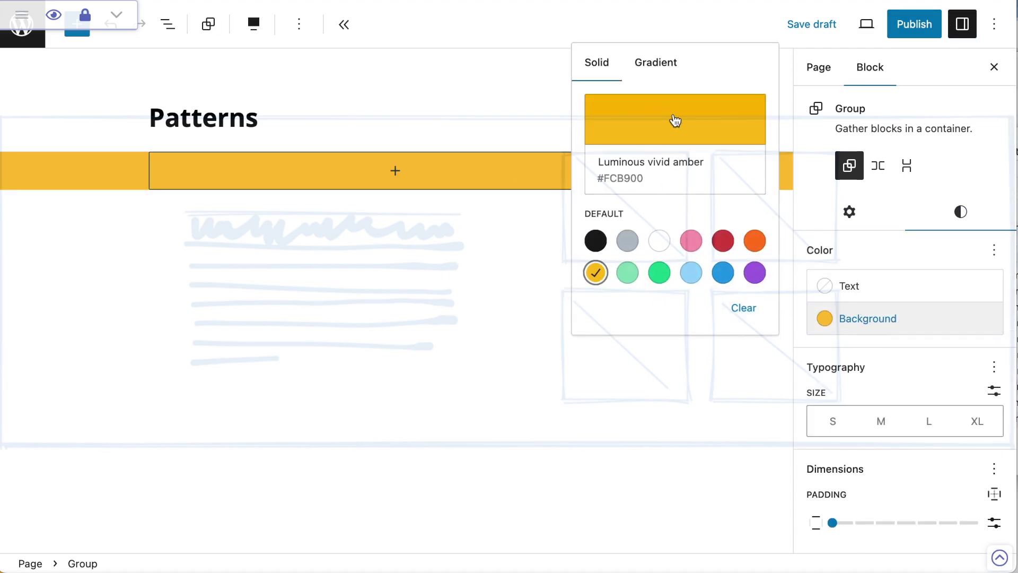
pyautogui.click(655, 156)
pyautogui.moveTo(551, 99); pyautogui.dragTo(438, 91)
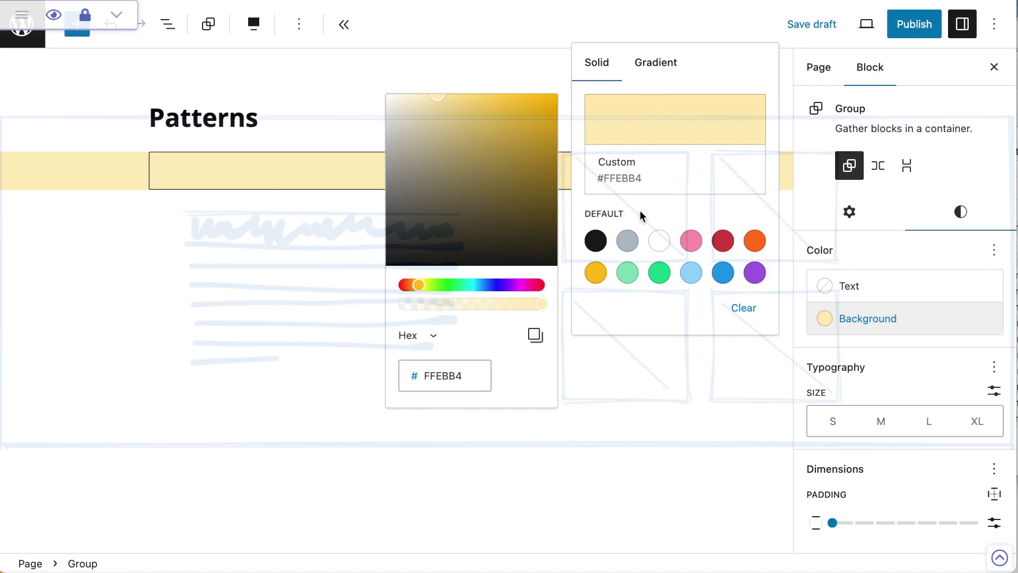
pyautogui.click(303, 221)
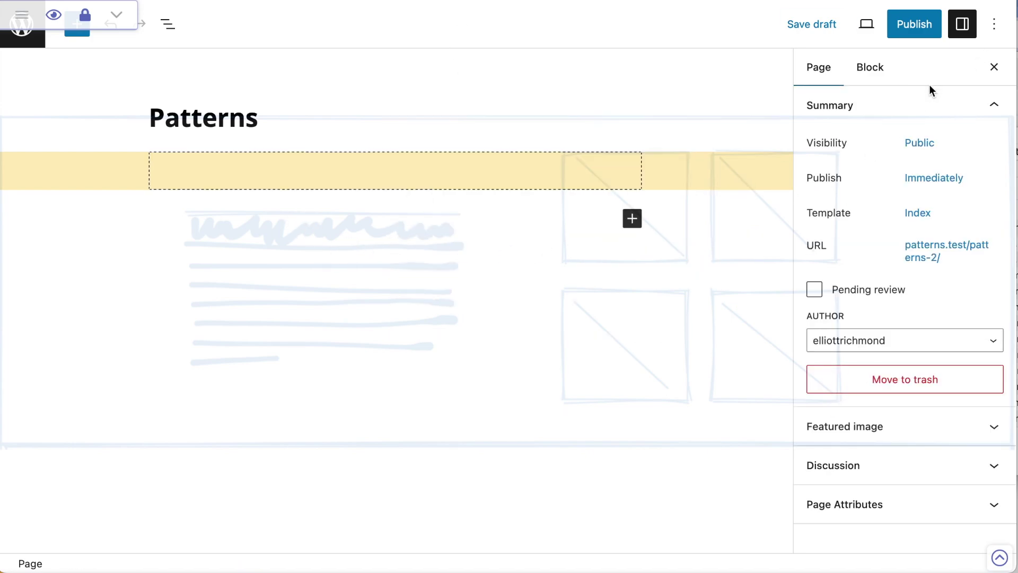
# Close the settings sidebar and select the yellow group block.
pyautogui.click(994, 66)
pyautogui.click(963, 25)
pyautogui.click(992, 67)
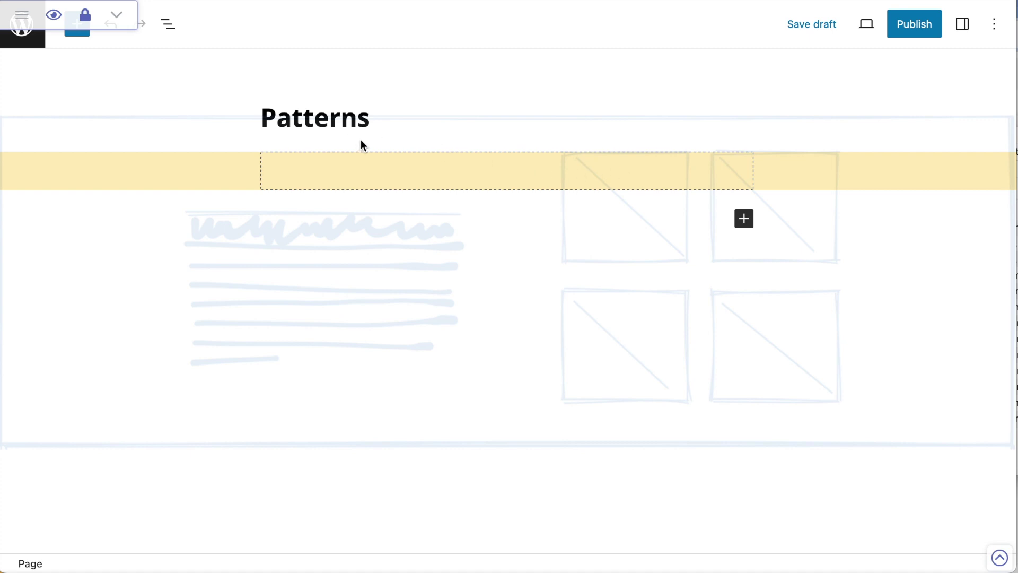
pyautogui.click(168, 24)
pyautogui.click(168, 24)
pyautogui.click(850, 164)
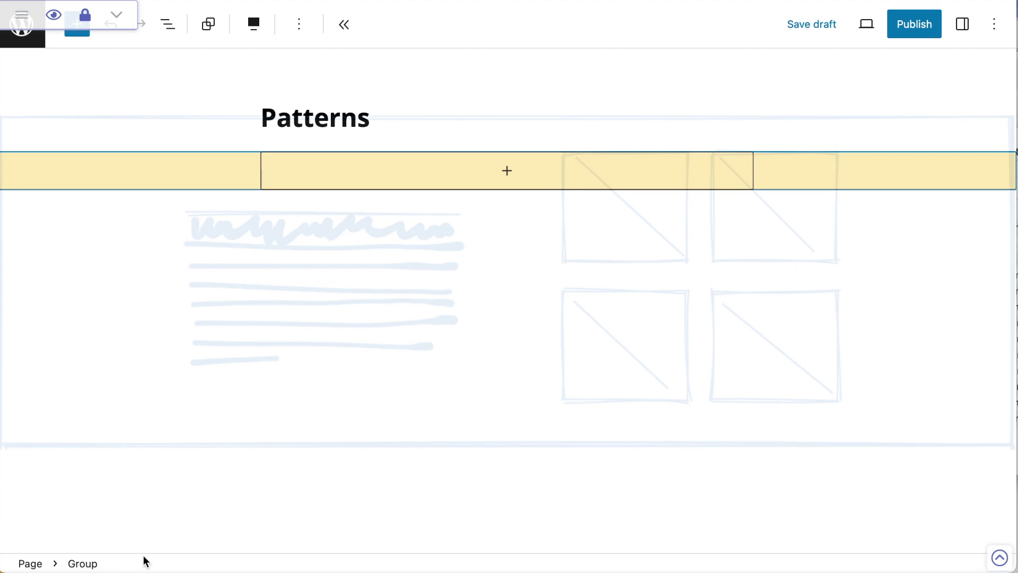
# Set the yellow group's vertical padding to 6 in its Styles settings.
pyautogui.click(963, 24)
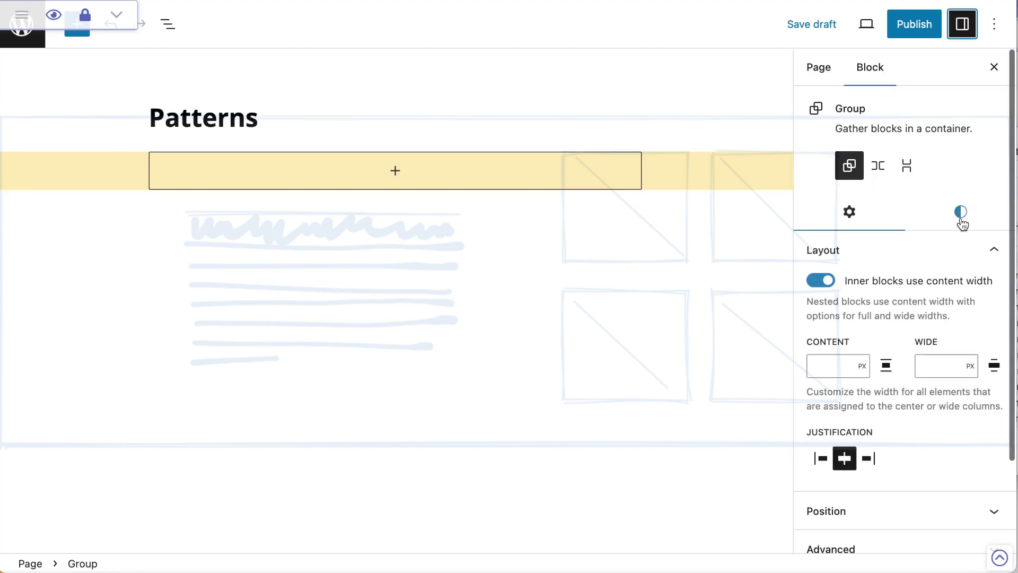
pyautogui.click(961, 214)
pyautogui.scroll(-5, 949, 342)
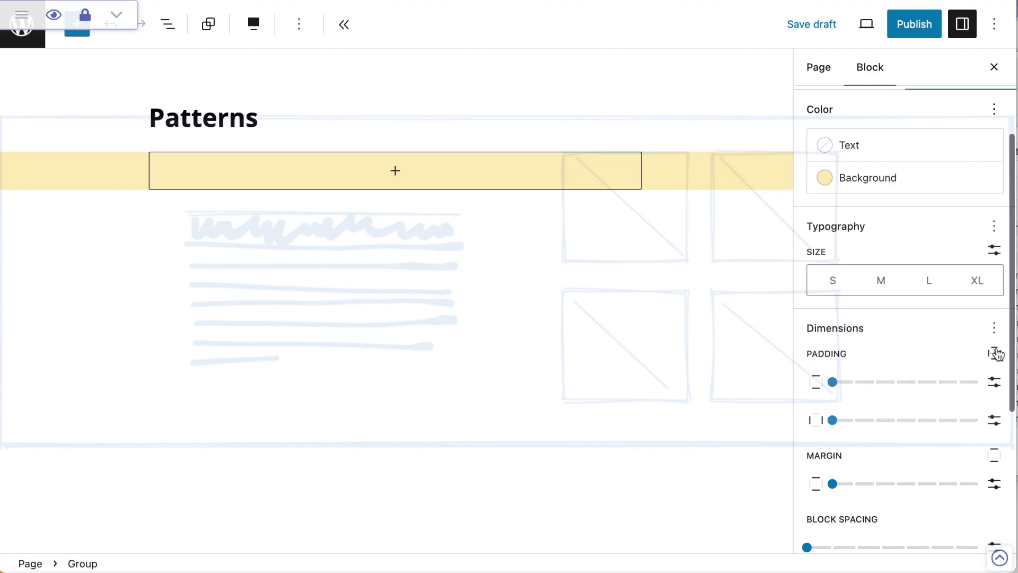
pyautogui.moveTo(841, 389); pyautogui.dragTo(959, 386)
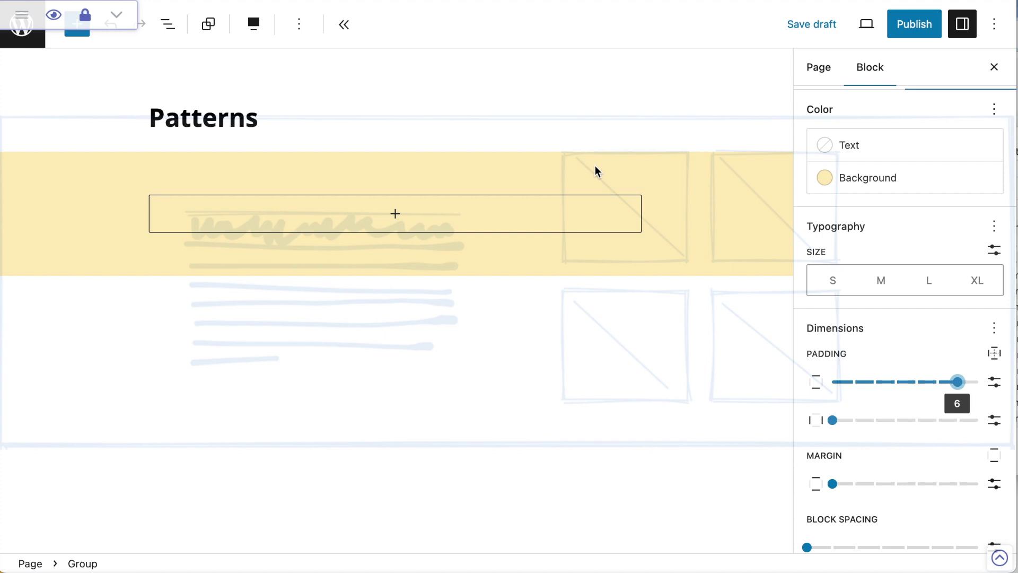
pyautogui.click(994, 67)
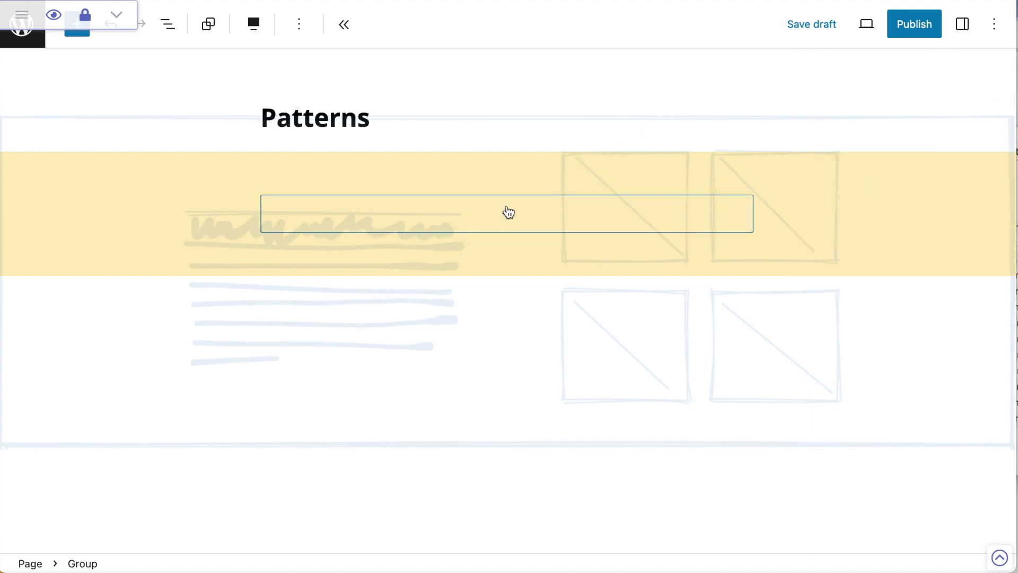
# Insert a 50 / 50 Columns block inside the group via /columns and select it.
pyautogui.click(508, 213)
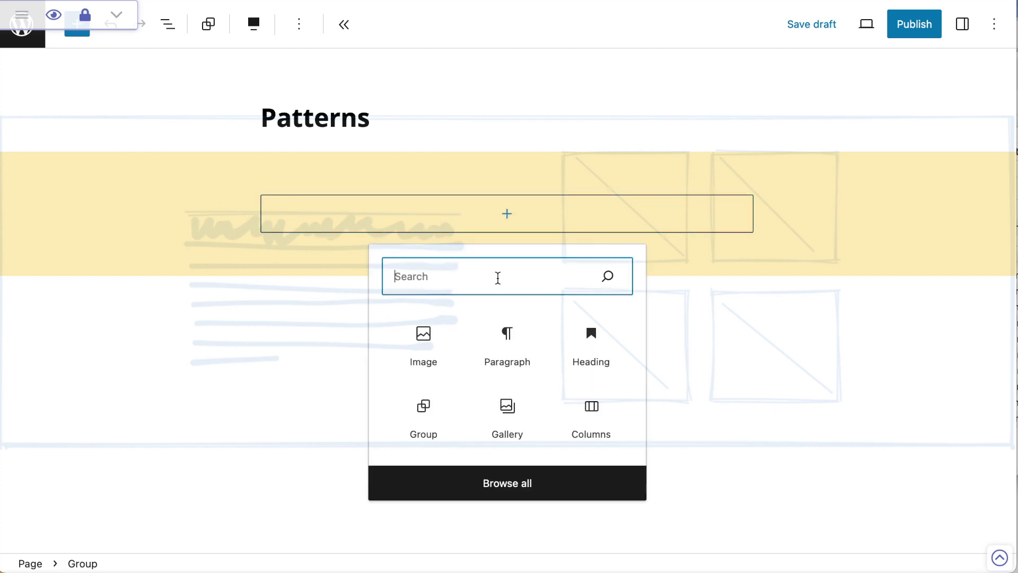
pyautogui.write('/colo')
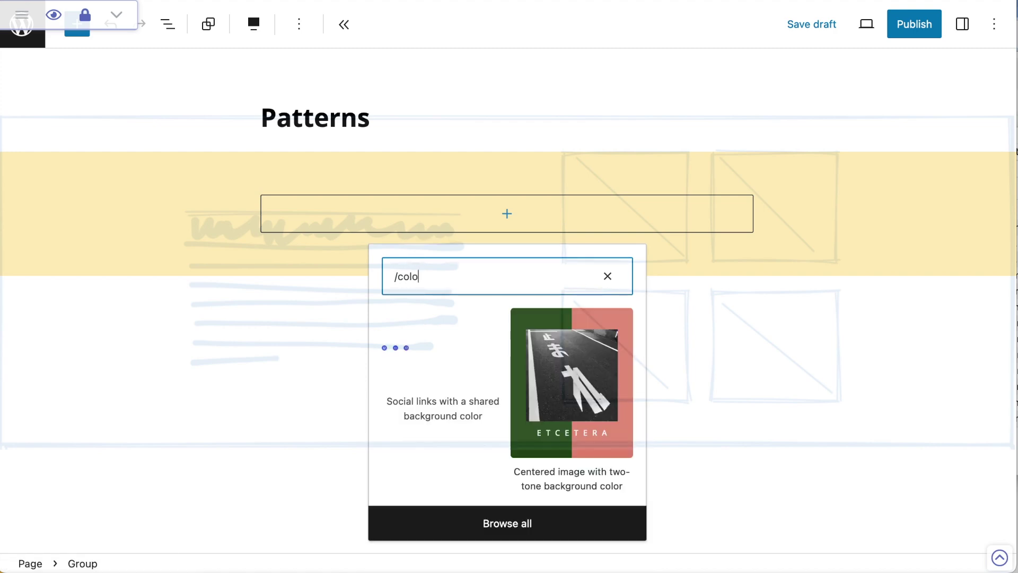
pyautogui.press('BackSpace')
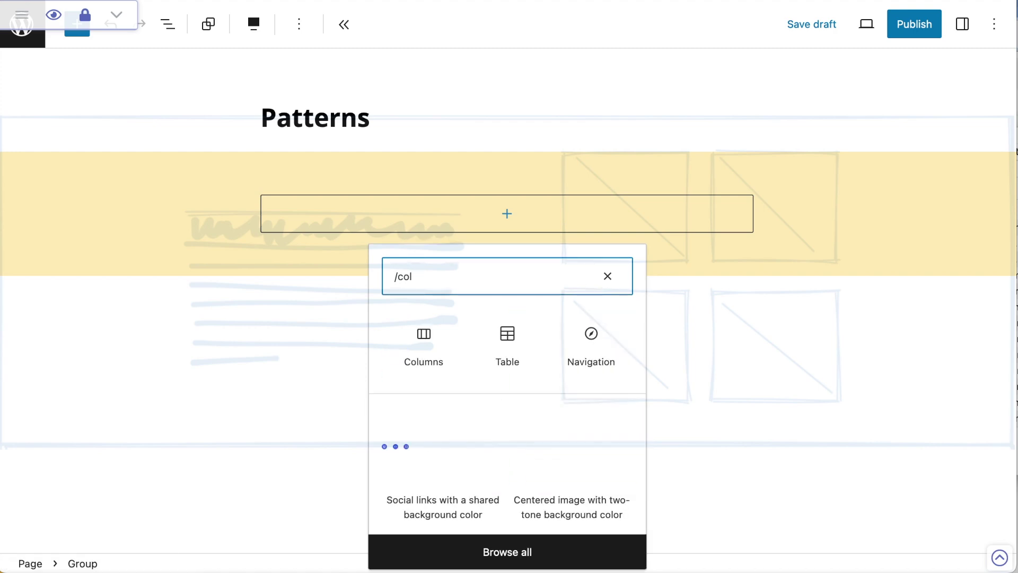
pyautogui.write('u')
pyautogui.click(424, 340)
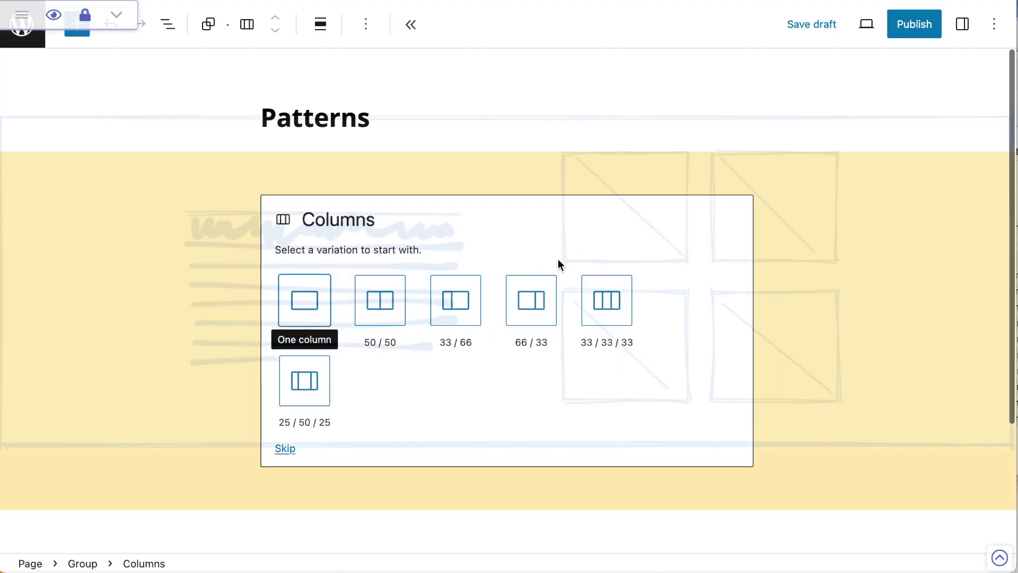
pyautogui.click(391, 309)
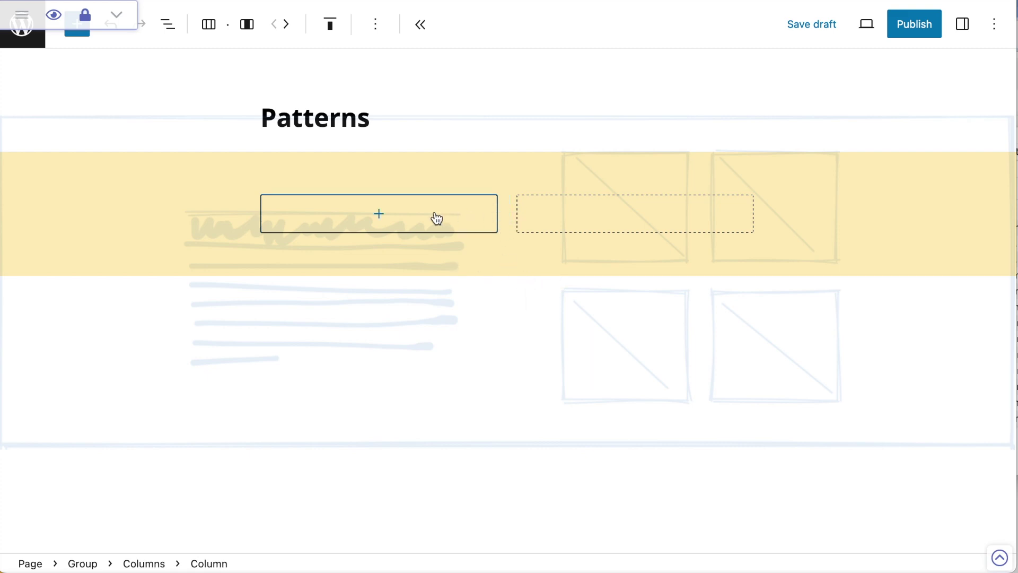
pyautogui.click(149, 564)
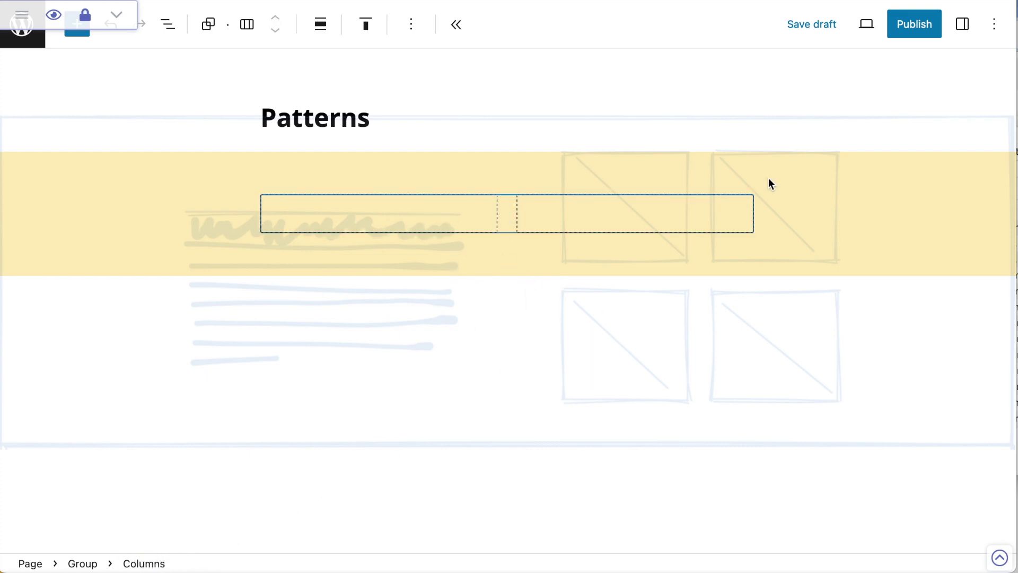
# Widen the Columns block's horizontal block spacing with the slider in Styles.
pyautogui.click(962, 25)
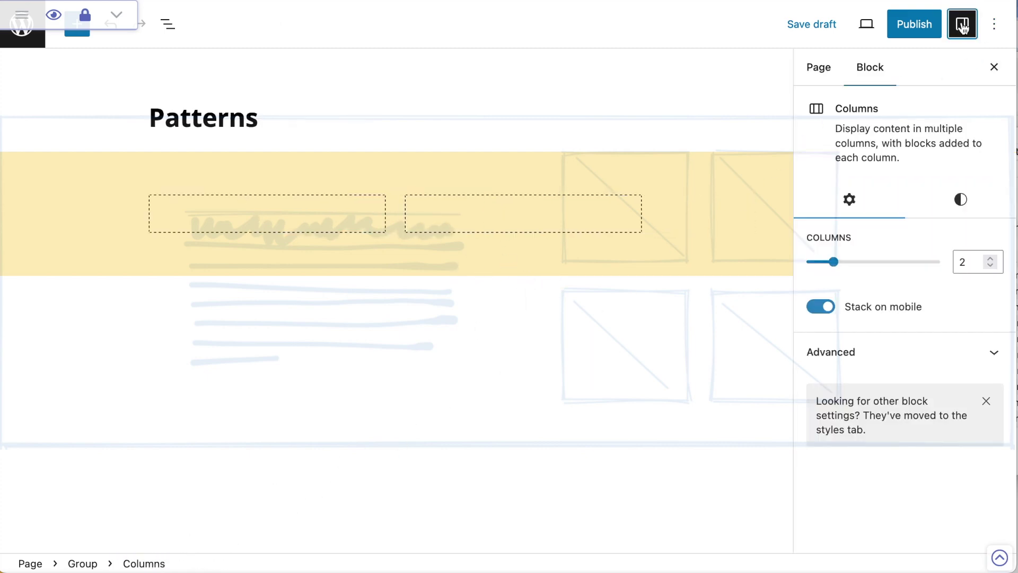
pyautogui.click(961, 200)
pyautogui.scroll(-5, 930, 270)
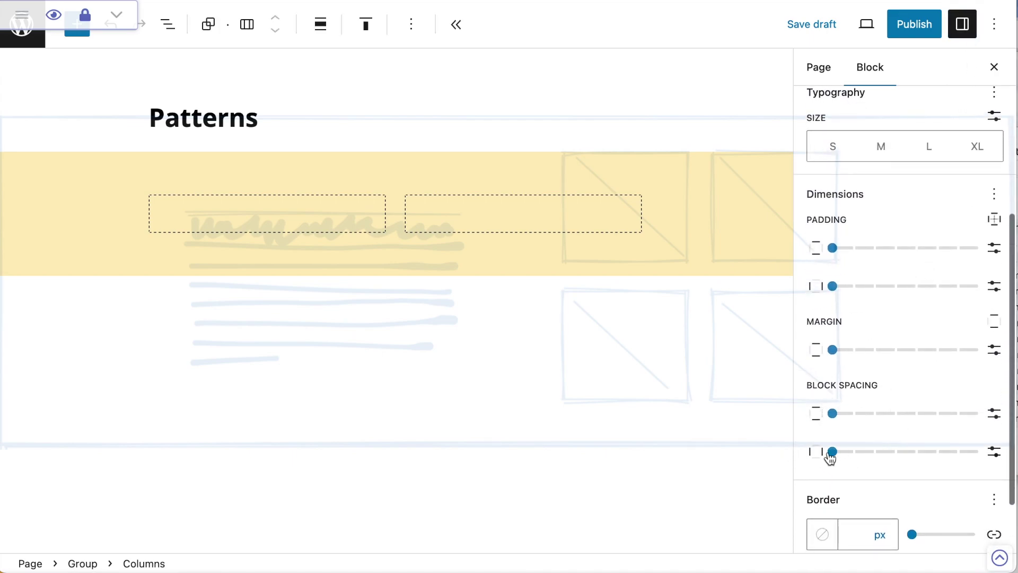
pyautogui.moveTo(833, 453); pyautogui.dragTo(980, 453)
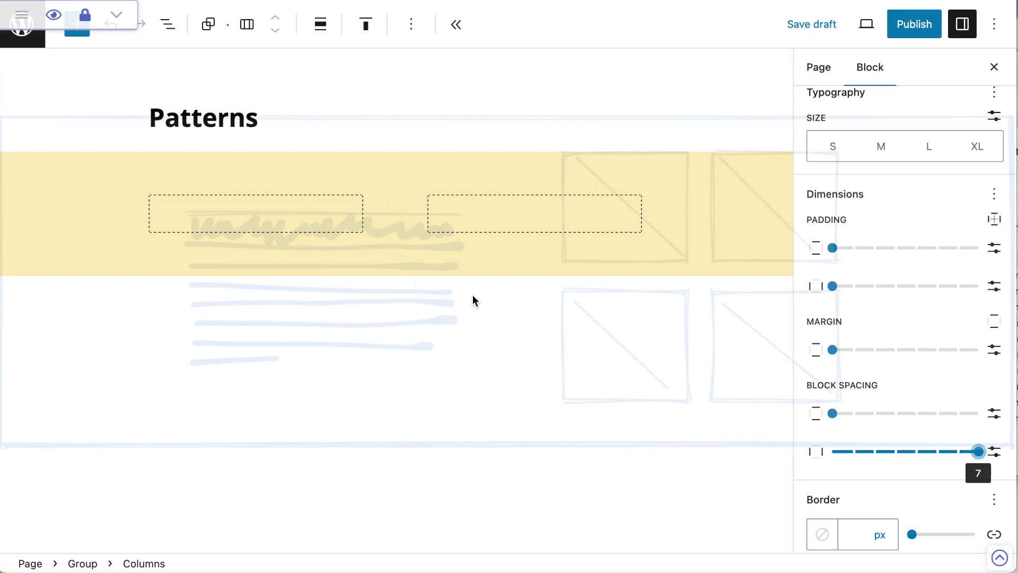
pyautogui.click(995, 68)
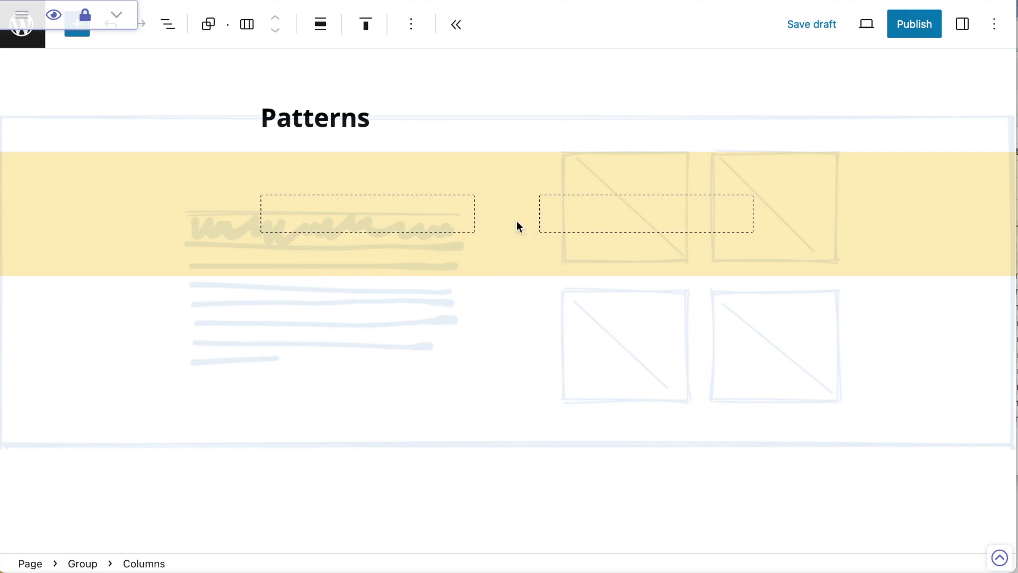
# Set the column gap to a custom value of 8 rem.
pyautogui.click(963, 24)
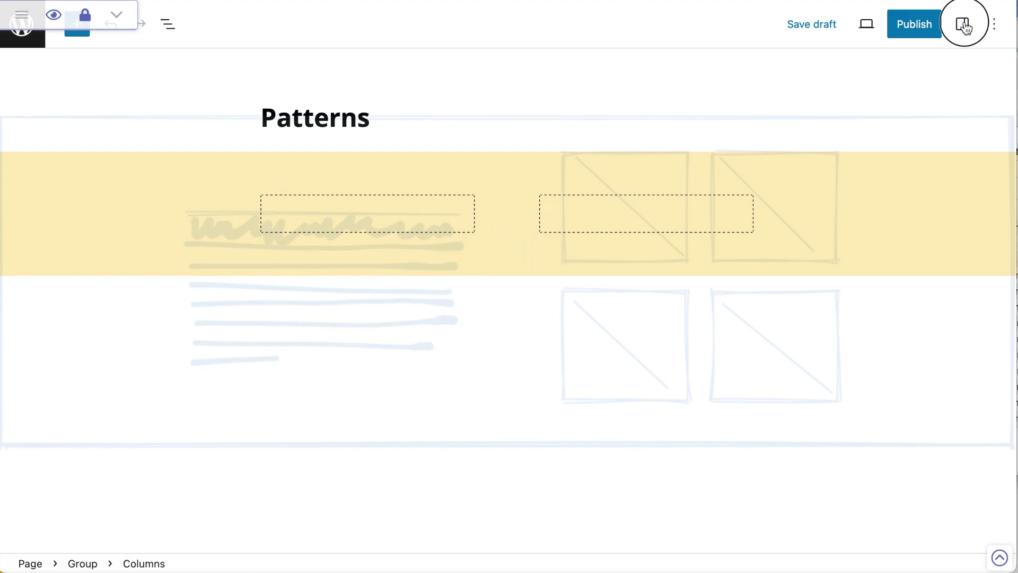
pyautogui.click(961, 199)
pyautogui.scroll(-5, 949, 318)
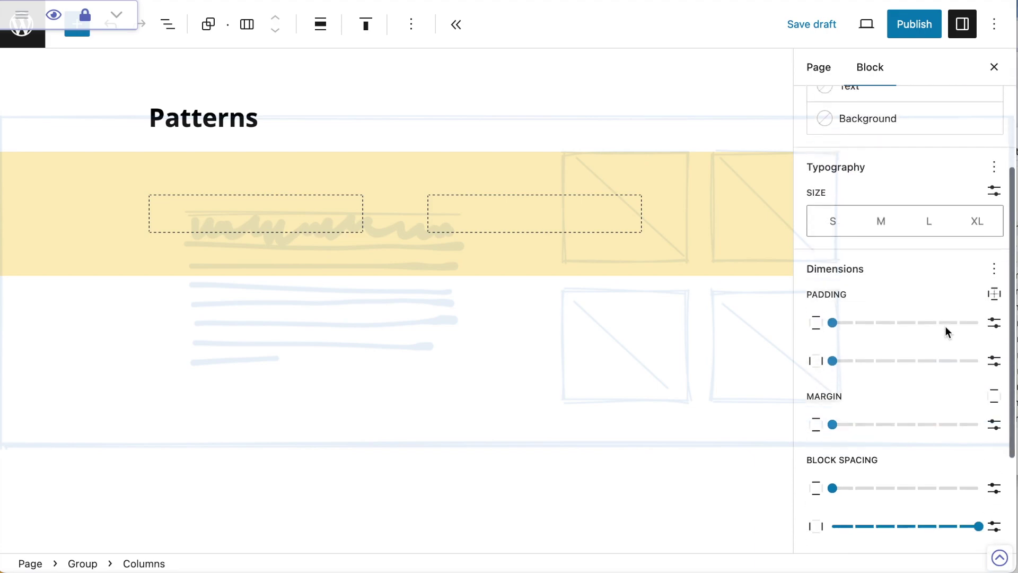
pyautogui.click(979, 429)
pyautogui.click(995, 429)
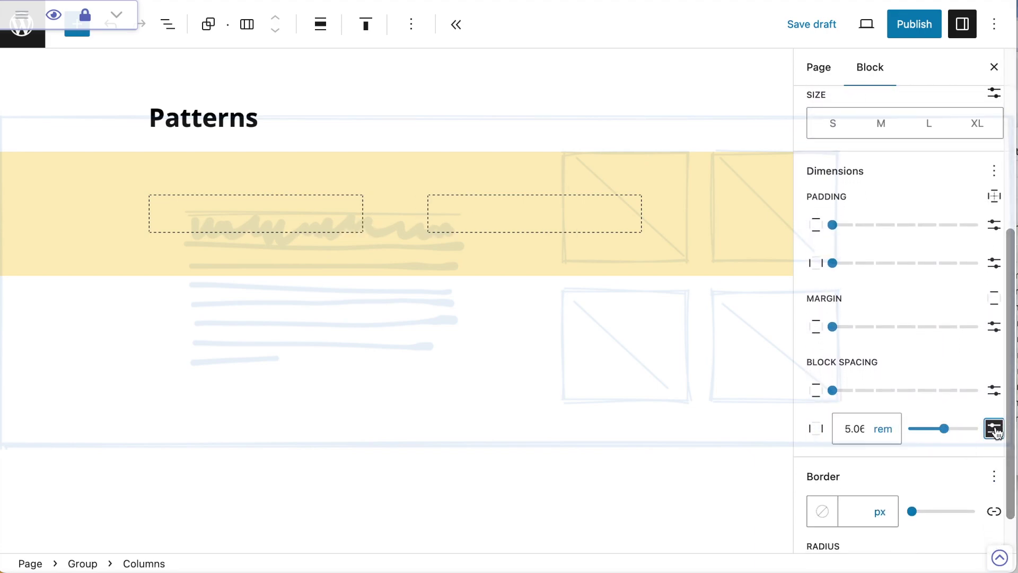
pyautogui.doubleClick(852, 429)
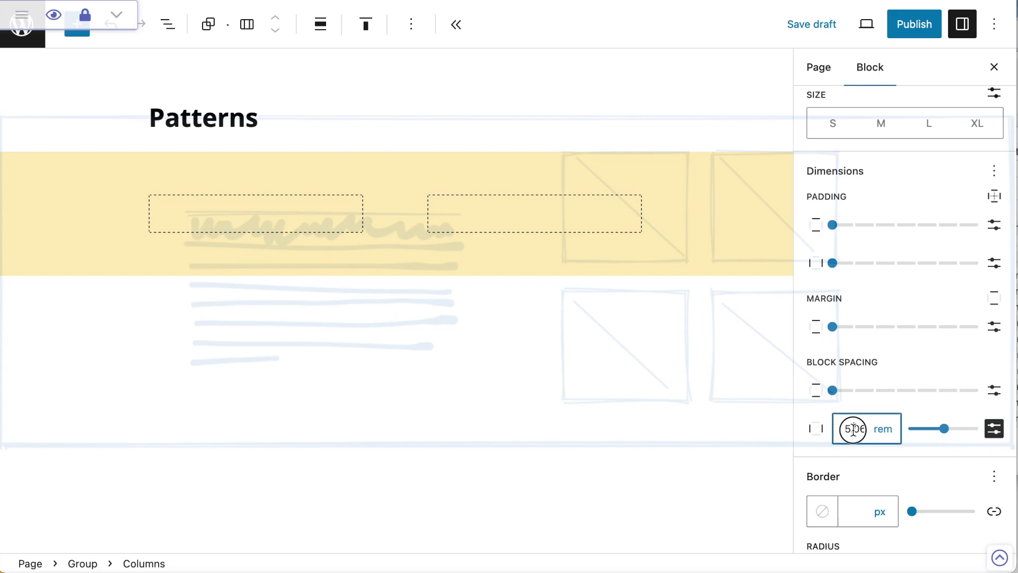
pyautogui.write('8')
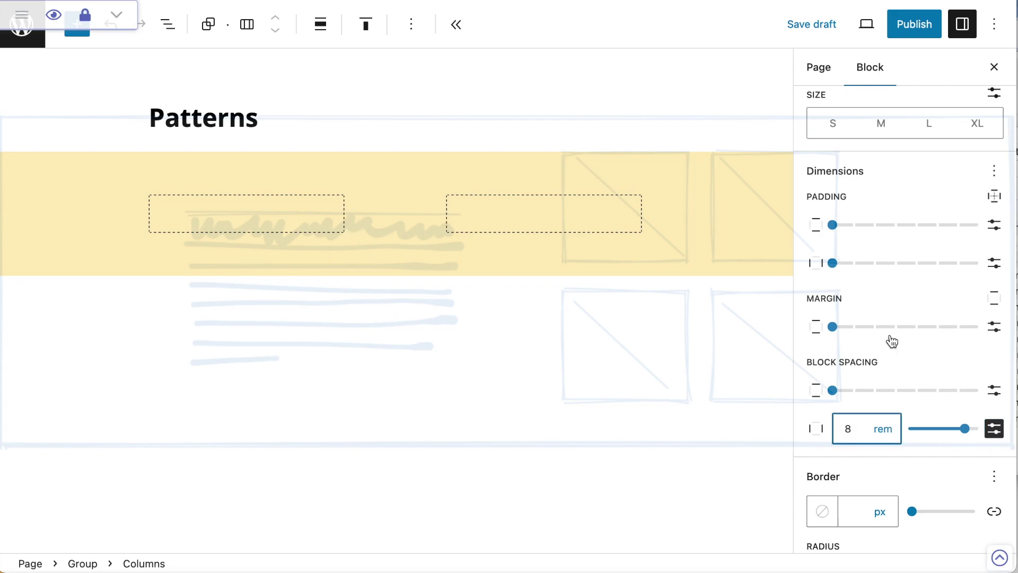
pyautogui.click(996, 72)
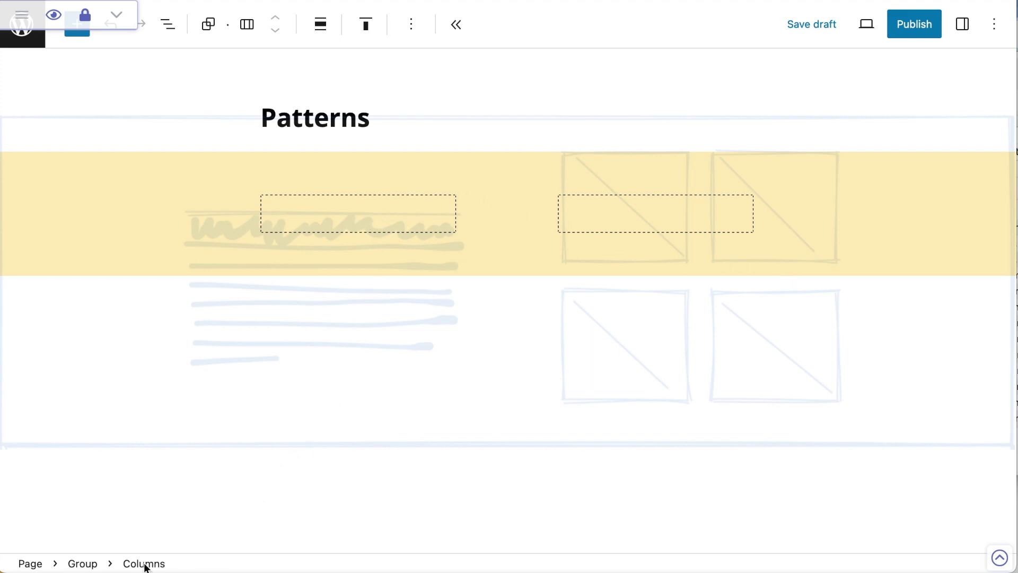
# Make the columns wide width and limit the Group's inner content width to 800 px.
pyautogui.click(321, 28)
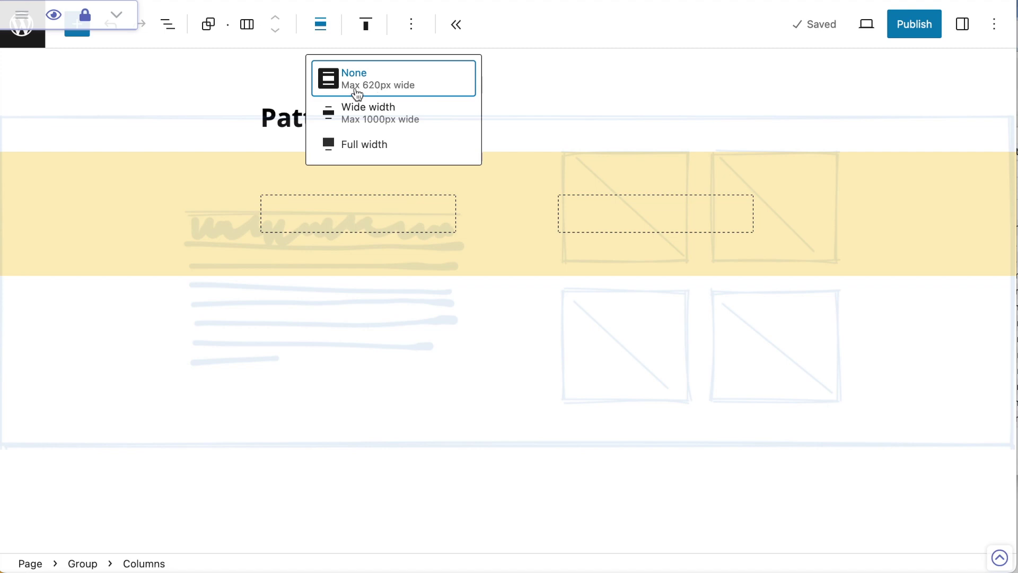
pyautogui.click(382, 114)
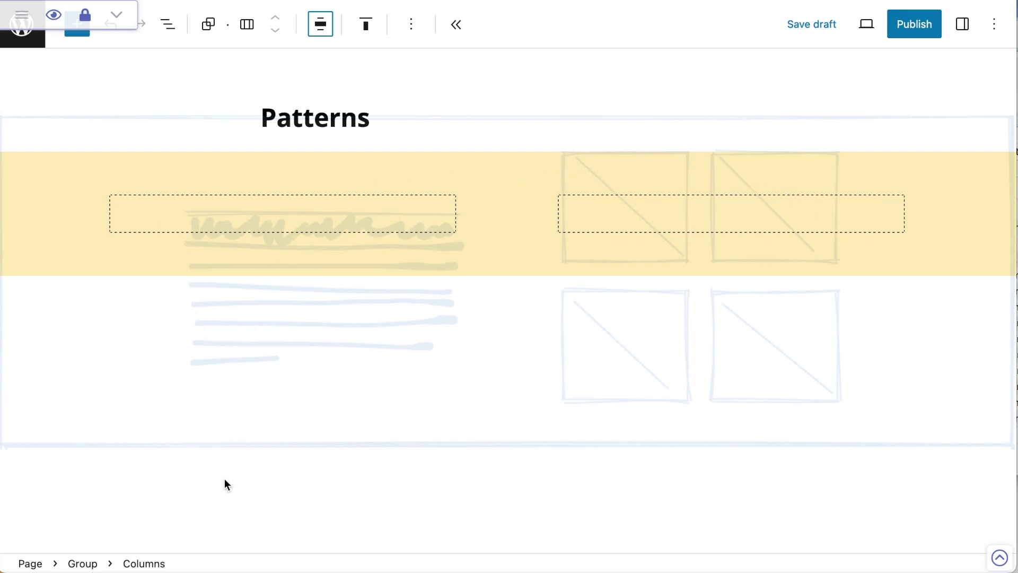
pyautogui.click(82, 564)
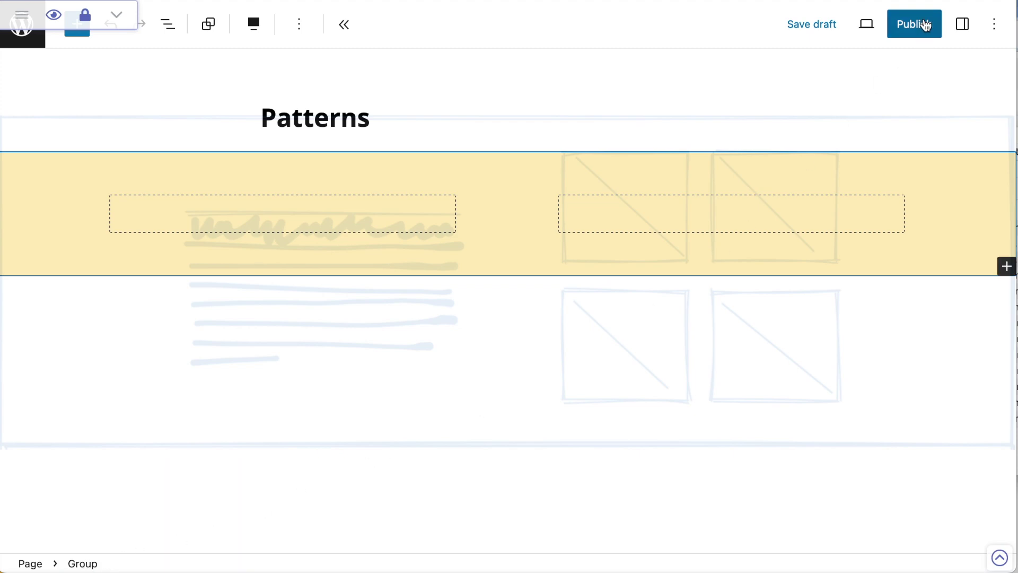
pyautogui.click(963, 24)
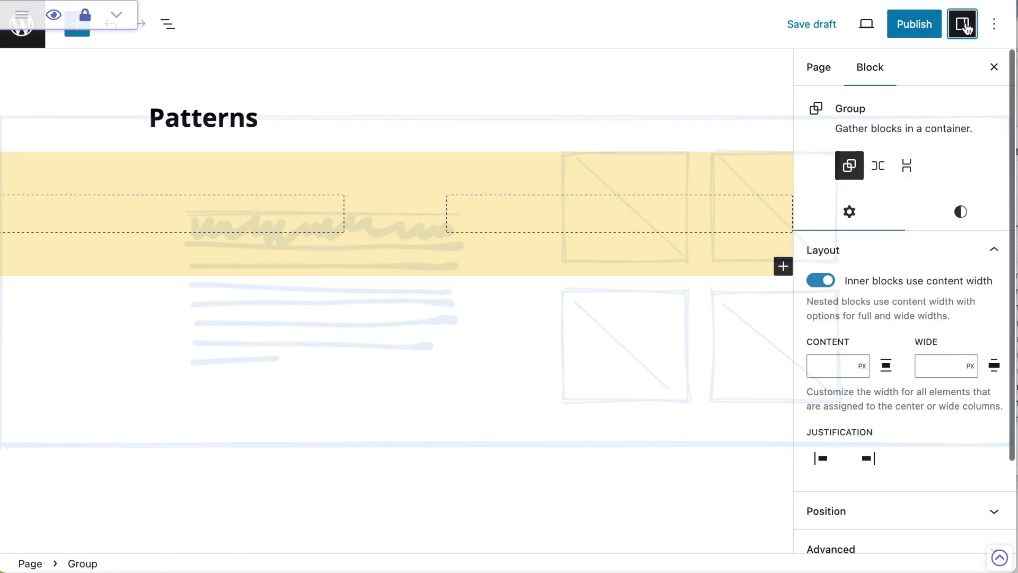
pyautogui.click(836, 365)
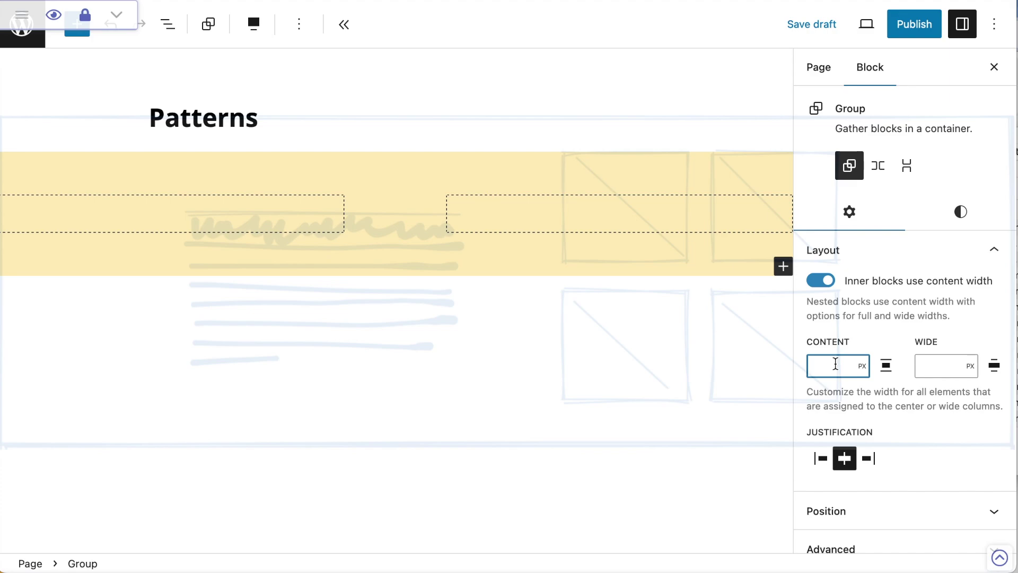
pyautogui.write('800')
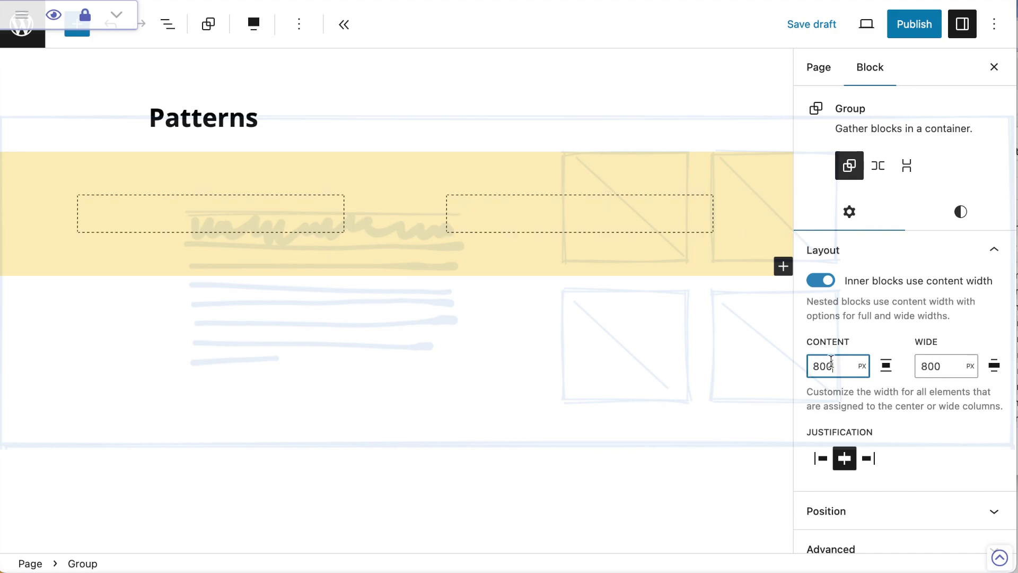
pyautogui.click(995, 68)
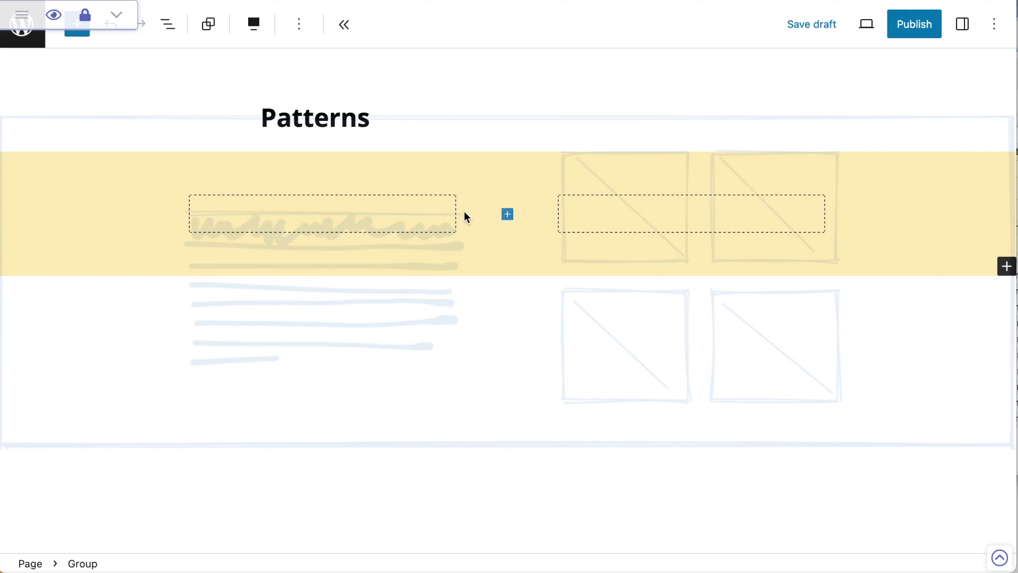
# Add a Heading block reading 'Lorem Ipsum Lorem' to the left column, with a lorem ipsum paragraph below.
pyautogui.click(321, 218)
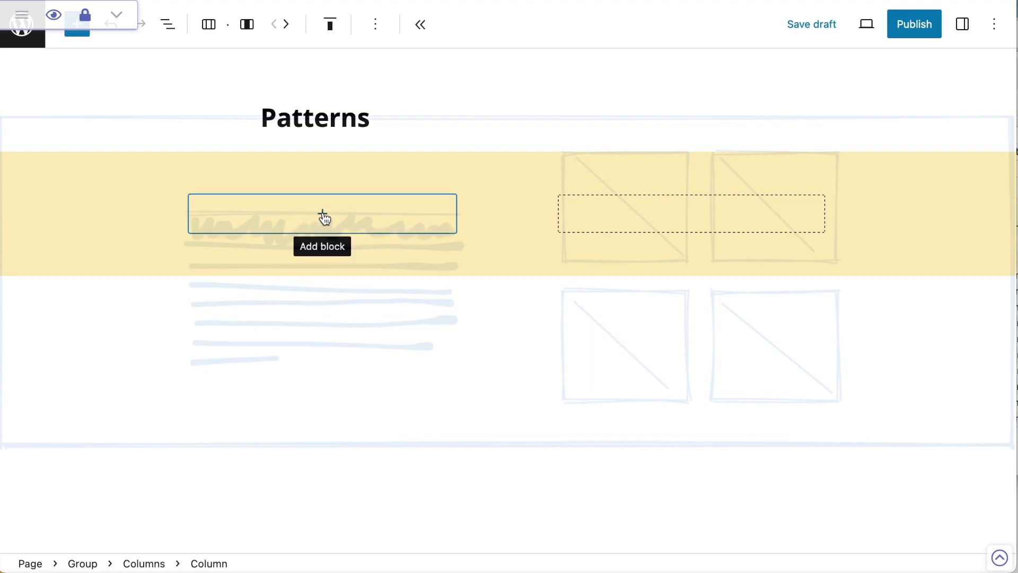
pyautogui.click(324, 218)
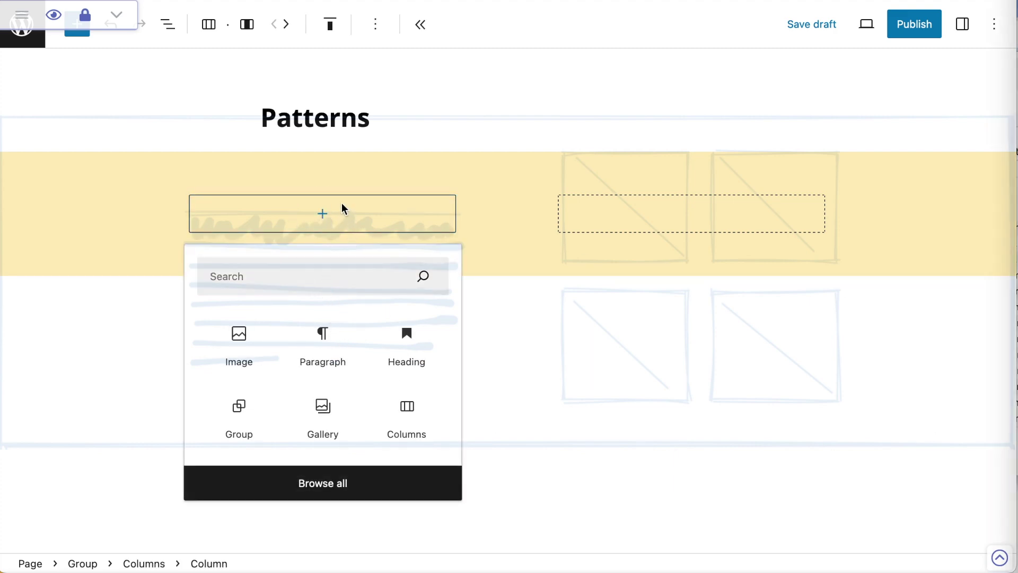
pyautogui.click(415, 351)
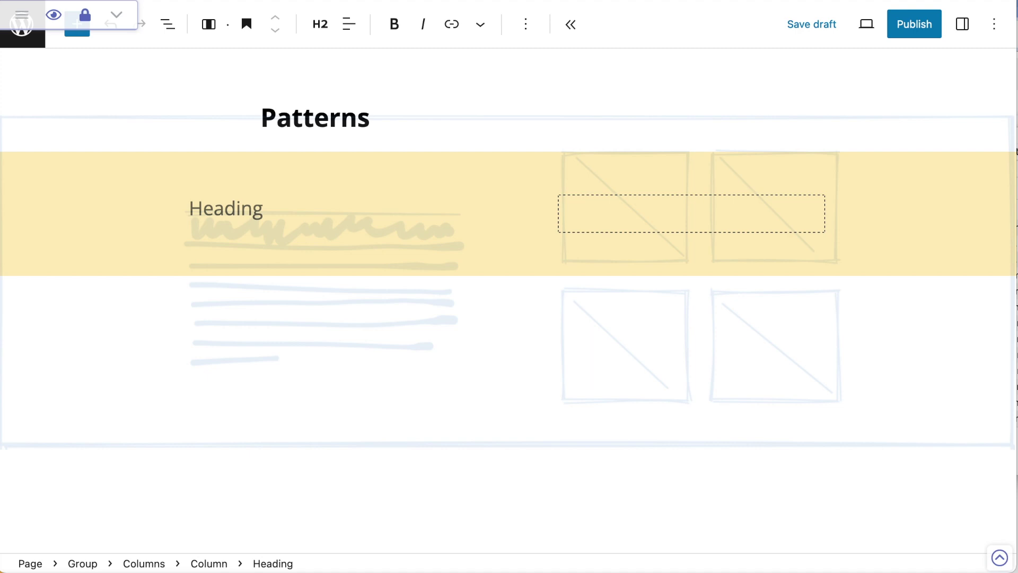
pyautogui.write('Lorem Ipsum Lorem')
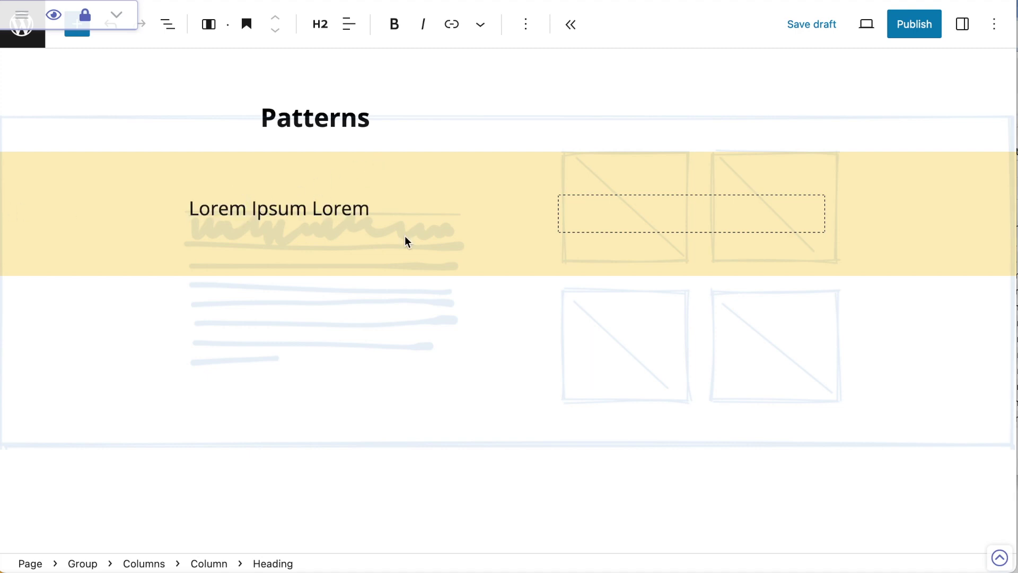
pyautogui.press('Return')
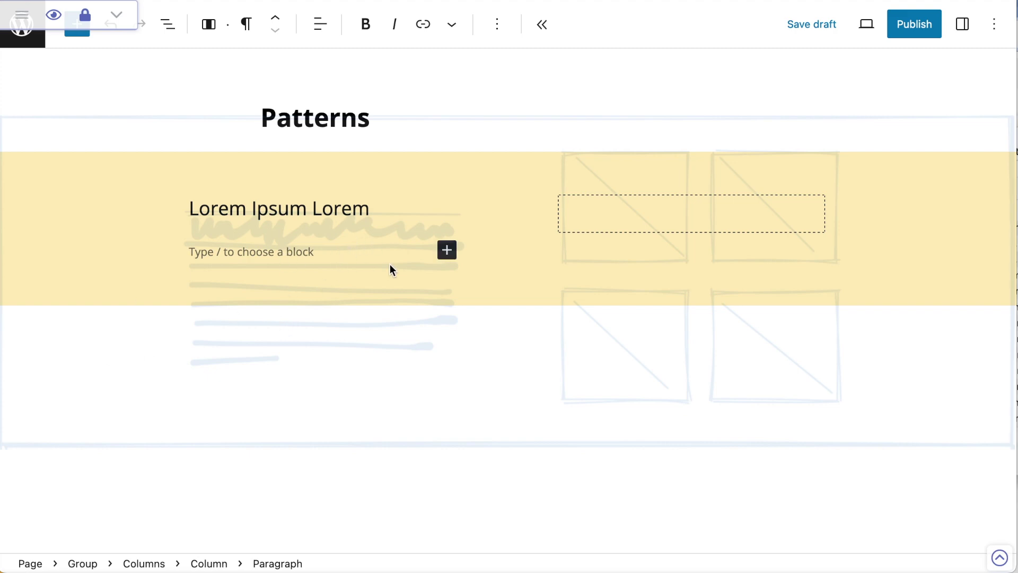
pyautogui.write('Lorem ipsum dolor sit amet, consectetur adipiscing elit, sed do eiusmod tempor incididunt ut labore et dolore magna aliqua. Ut enim ad minim veniam, quis nostrud exercitation ullamco laboris nisi ut aliquip ex ea commodo consequat. Duis aute irure')
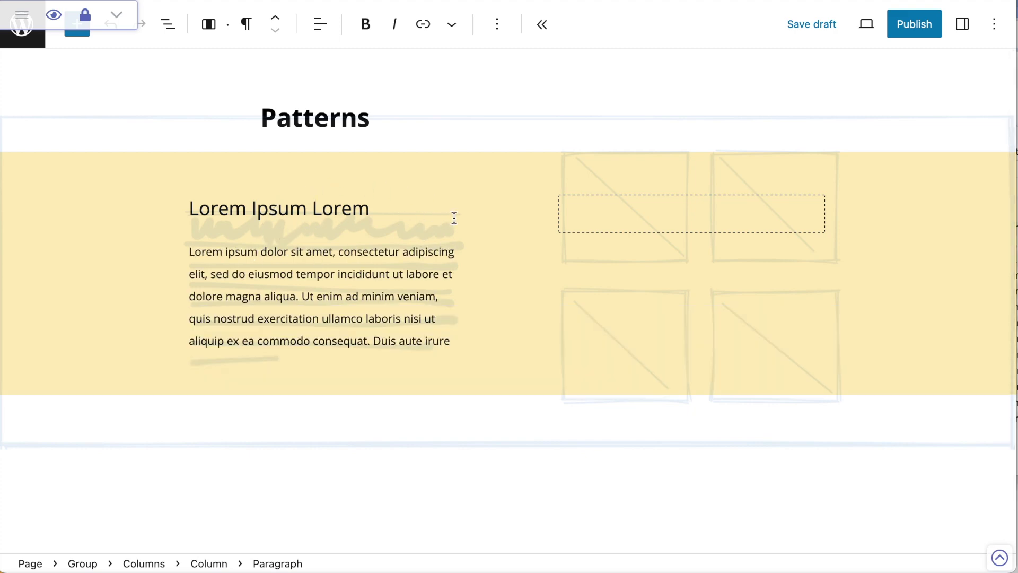
# Add an empty Image block to the right column.
pyautogui.click(705, 215)
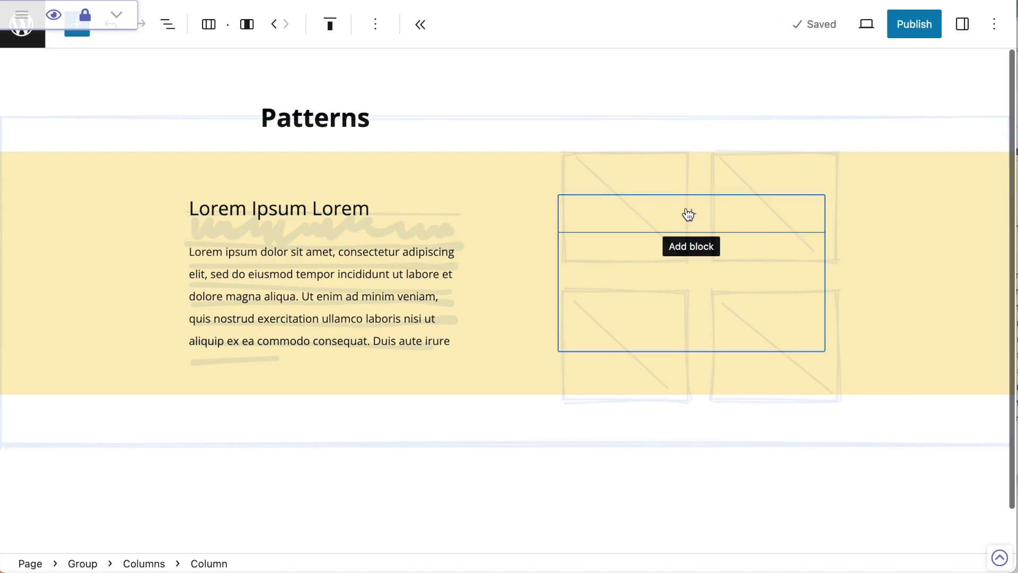
pyautogui.click(690, 212)
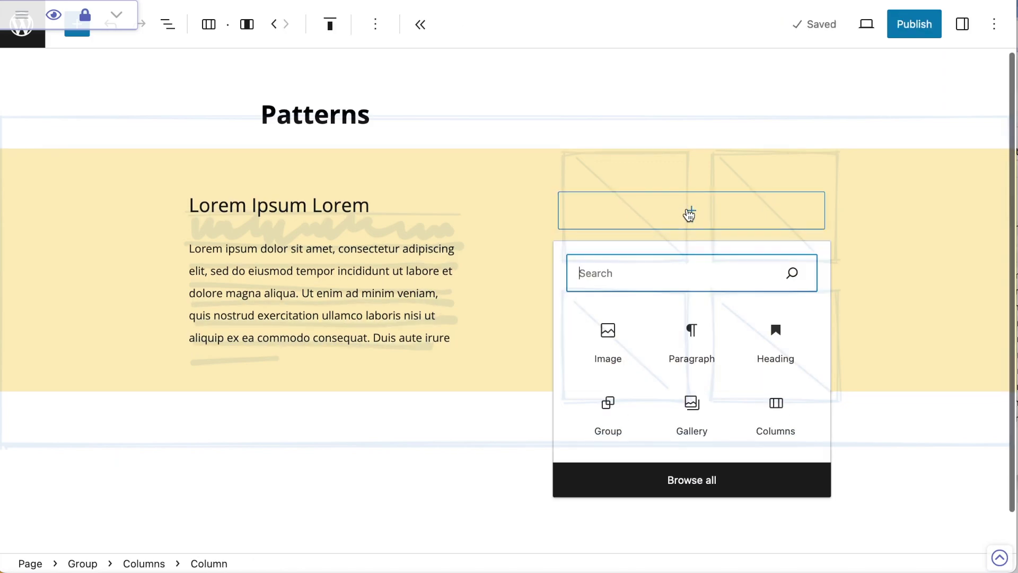
pyautogui.click(608, 334)
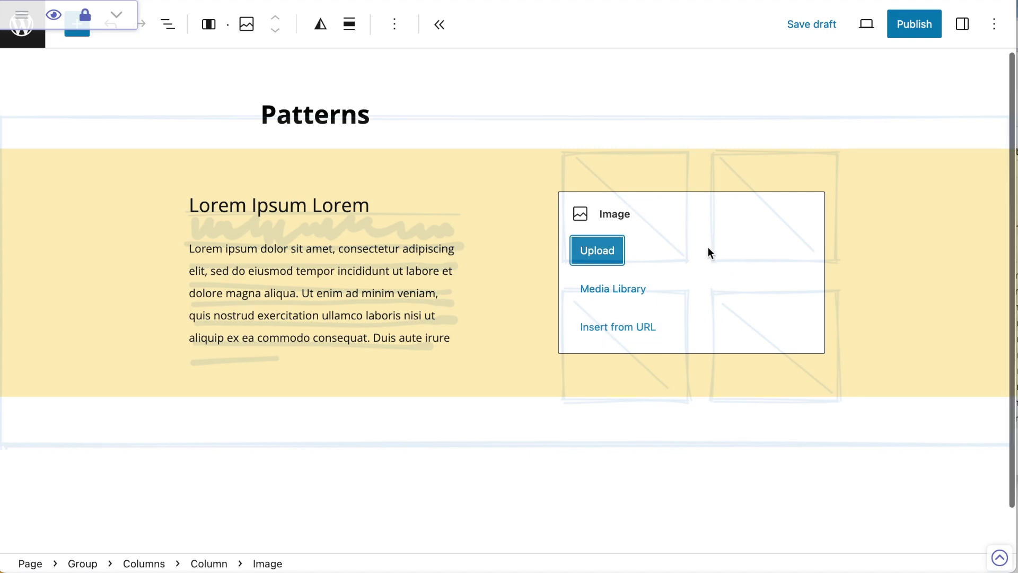
# Bring up Openverse image search in the block inserter's Media section.
pyautogui.click(79, 35)
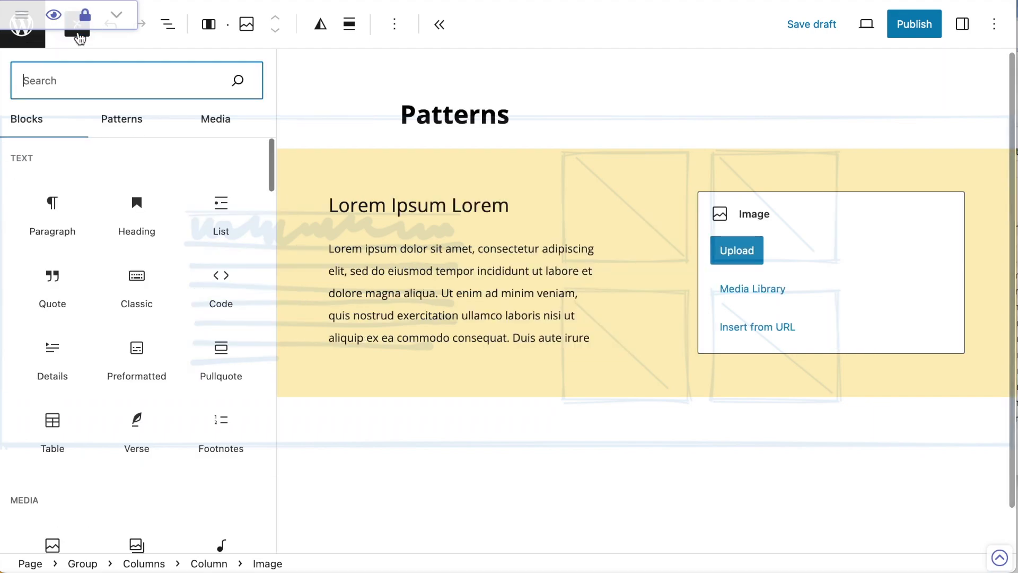
pyautogui.click(222, 124)
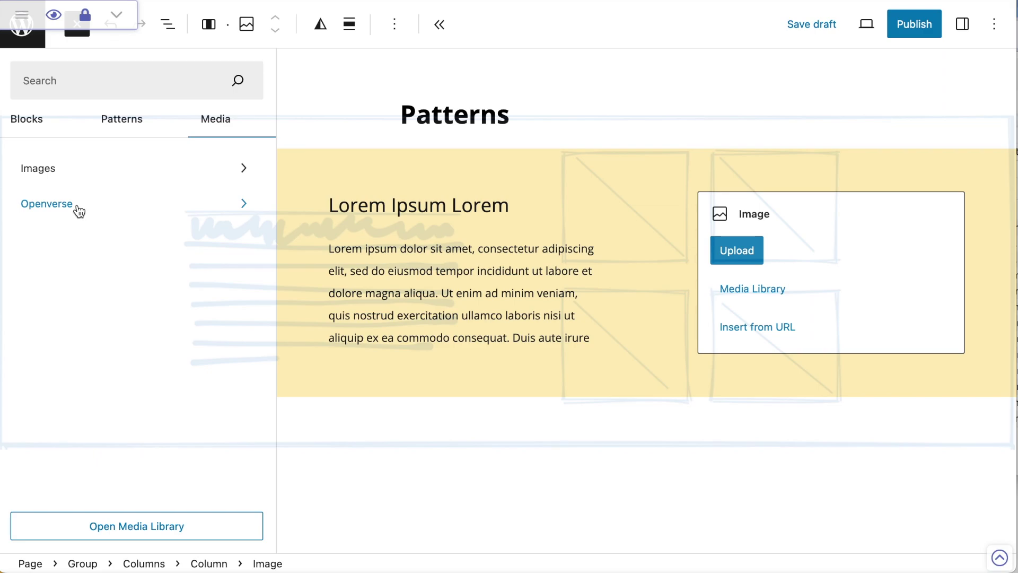
pyautogui.click(77, 208)
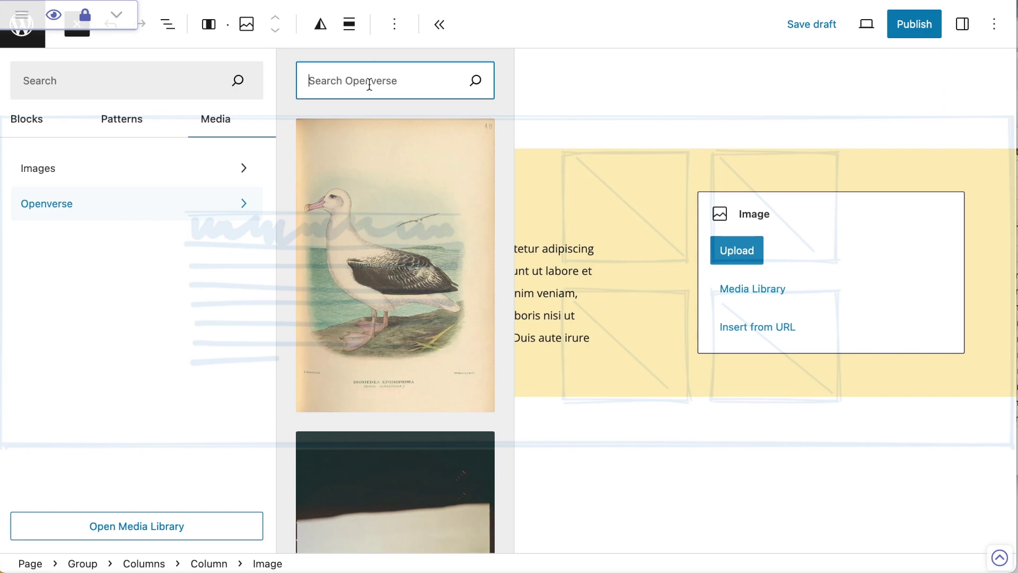
# Search Openverse for 'trees' and insert four photos: tree field, forest path, autumn forest, pine forest.
pyautogui.write('tre')
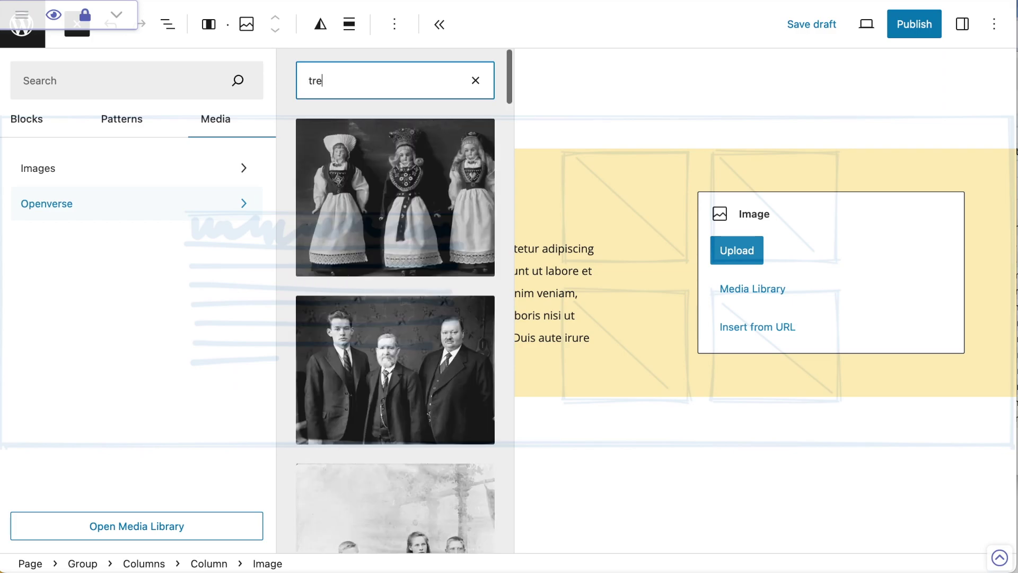
pyautogui.write('es')
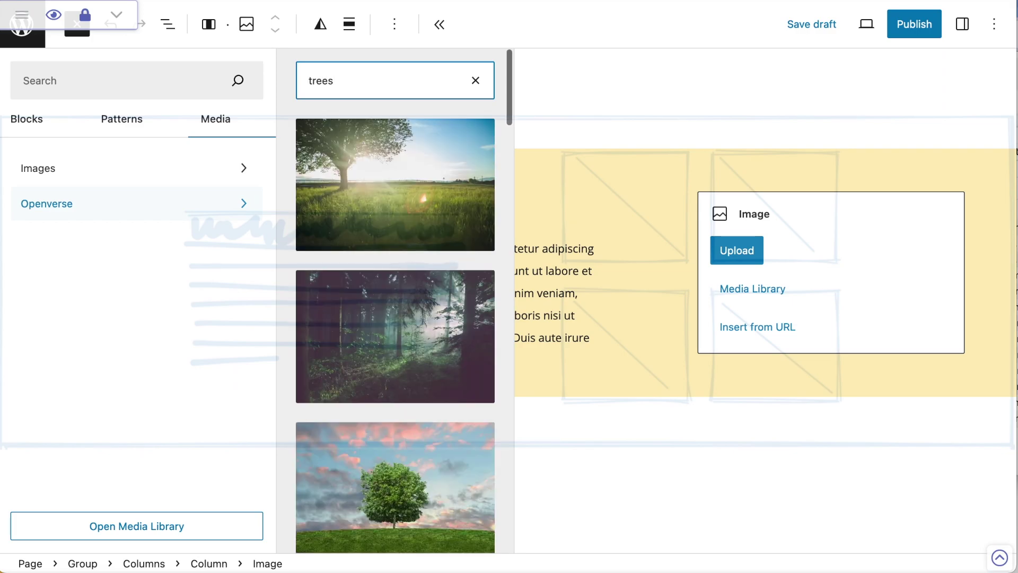
pyautogui.click(409, 212)
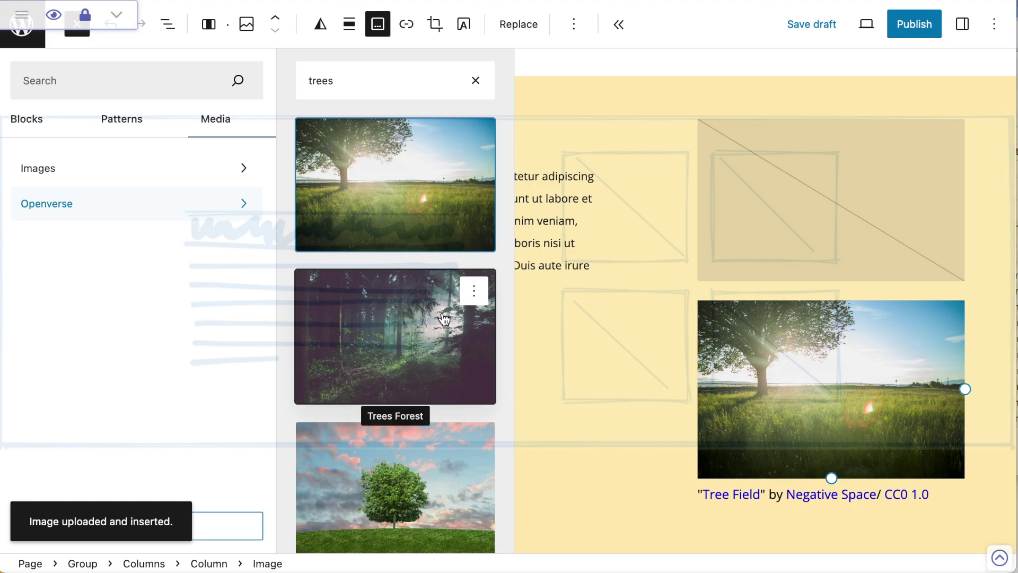
pyautogui.scroll(-10, 400, 456)
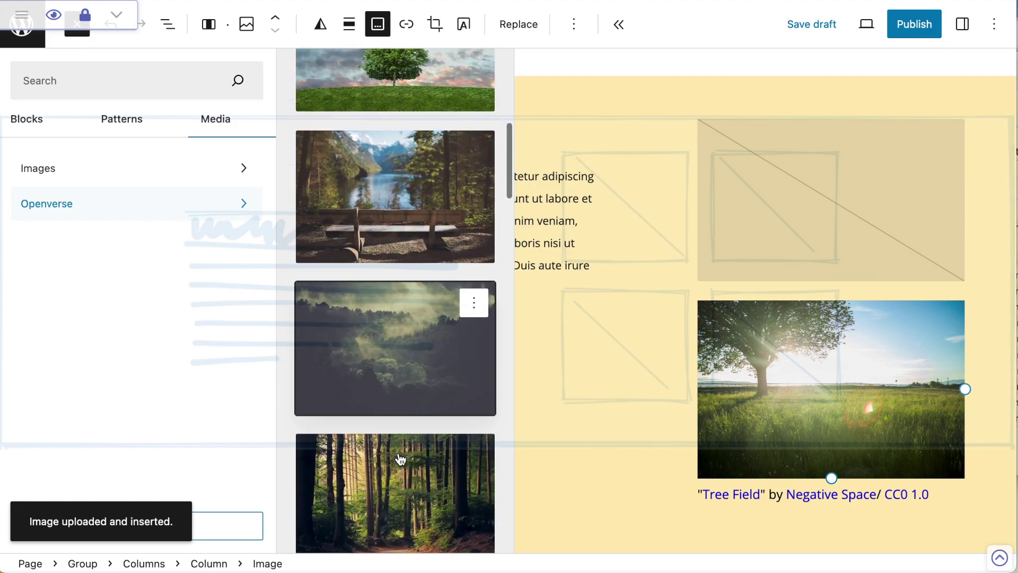
pyautogui.scroll(-3, 402, 457)
pyautogui.click(391, 357)
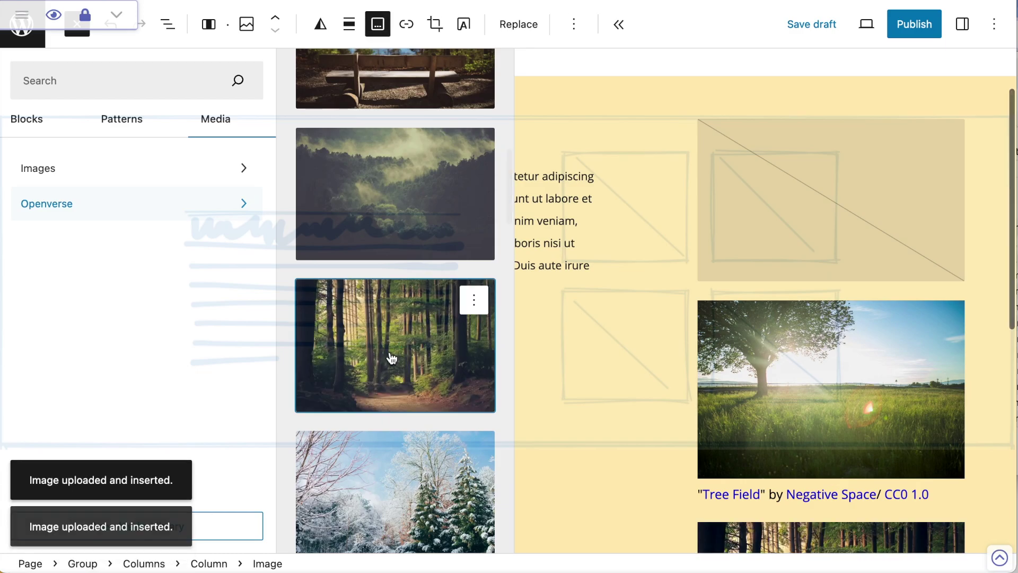
pyautogui.scroll(-5, 393, 355)
pyautogui.scroll(-3, 836, 444)
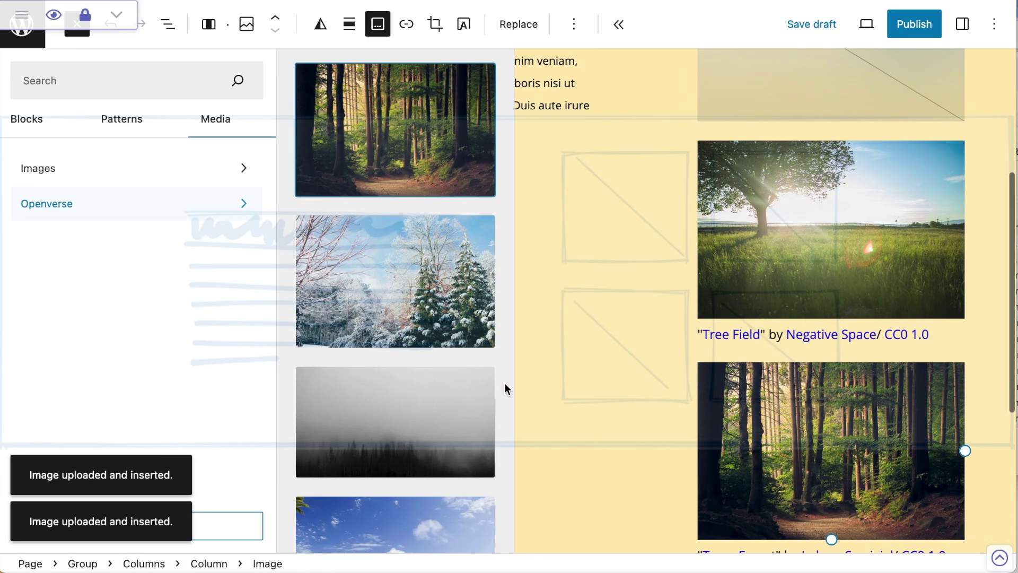
pyautogui.scroll(-3, 504, 388)
pyautogui.scroll(-1, 761, 413)
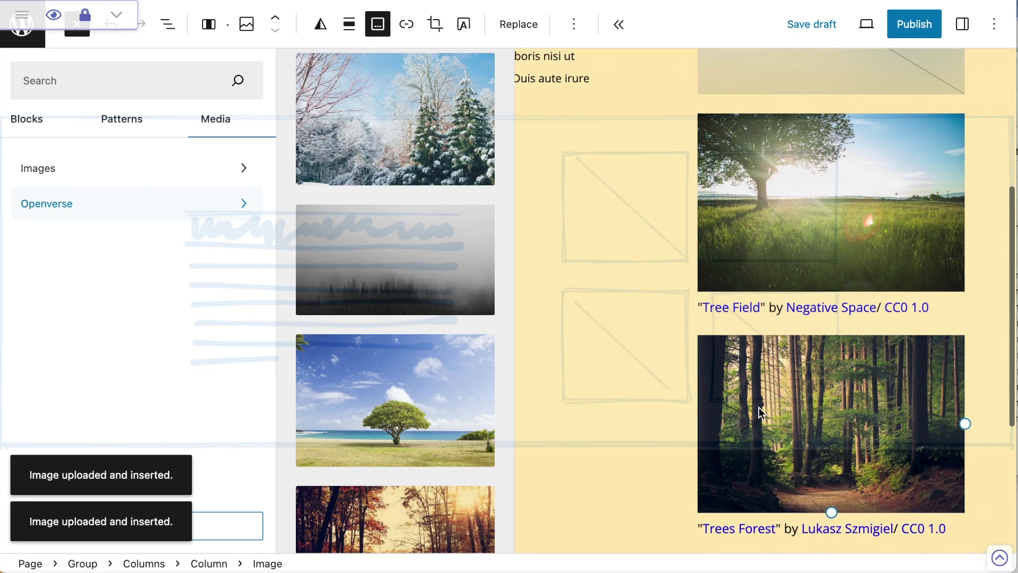
pyautogui.scroll(-3, 403, 372)
pyautogui.click(401, 366)
pyautogui.scroll(-4, 416, 370)
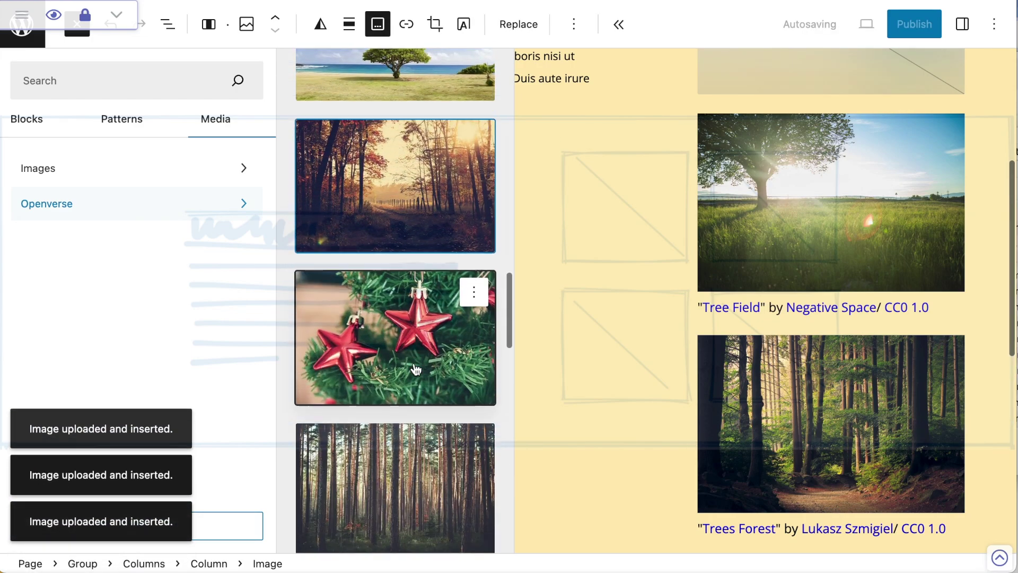
pyautogui.scroll(-2, 417, 370)
pyautogui.click(409, 397)
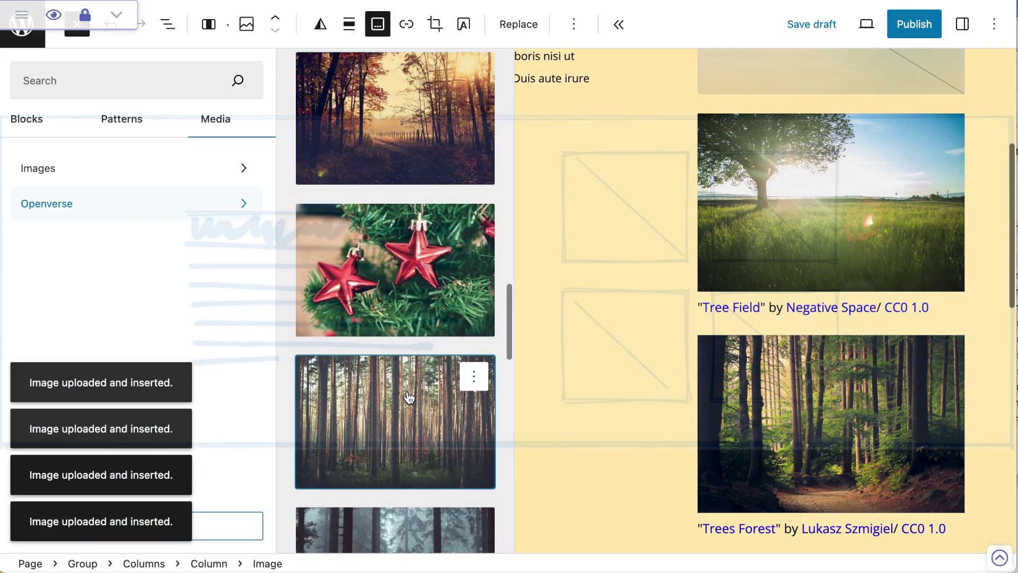
# Close the media browser and delete the empty image placeholder above Tree Field.
pyautogui.click(743, 177)
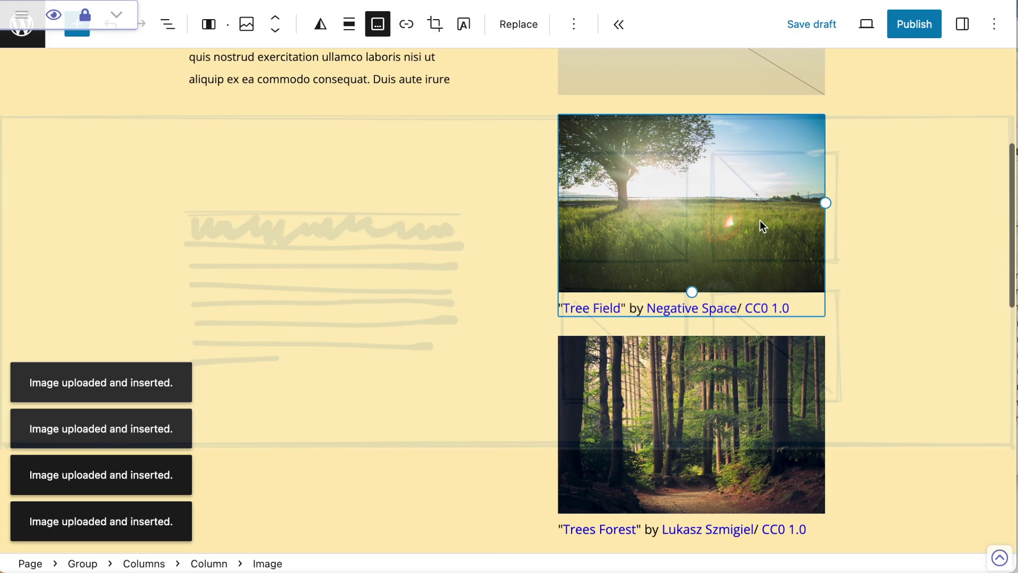
pyautogui.scroll(4, 759, 221)
pyautogui.click(753, 178)
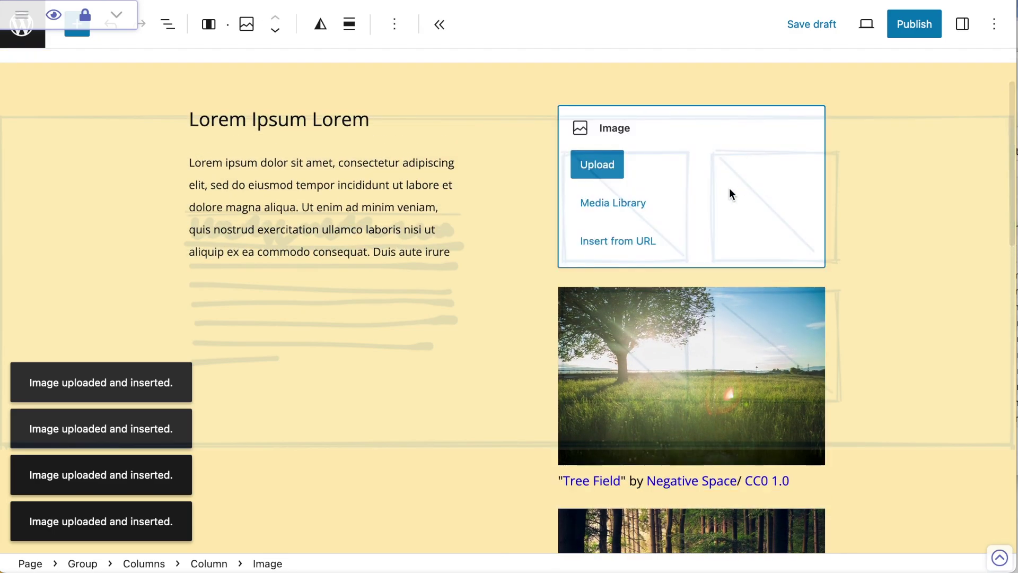
pyautogui.press('BackSpace')
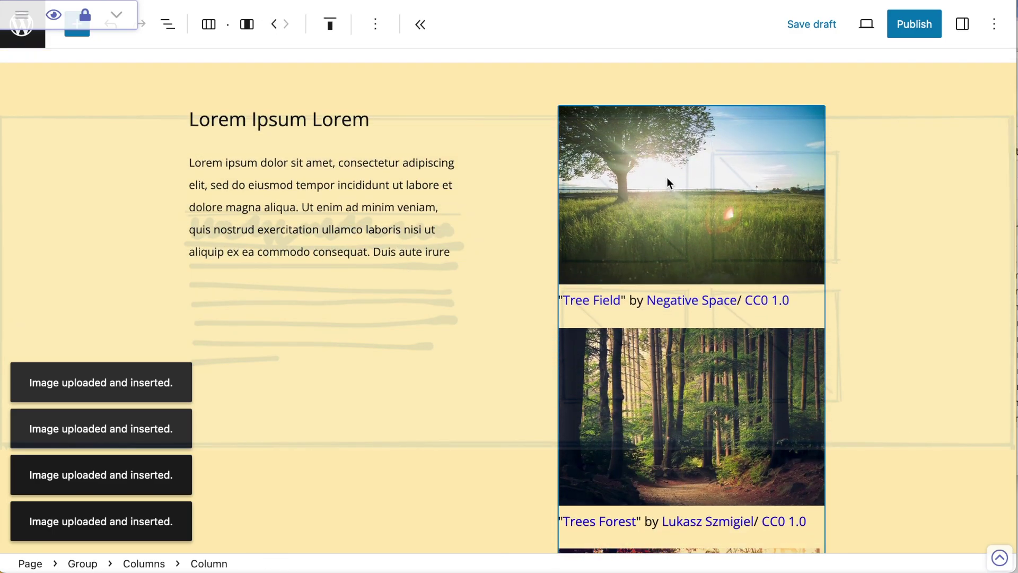
# Multi-select the stacked tree image blocks from Tree Field through the forest images.
pyautogui.click(693, 157)
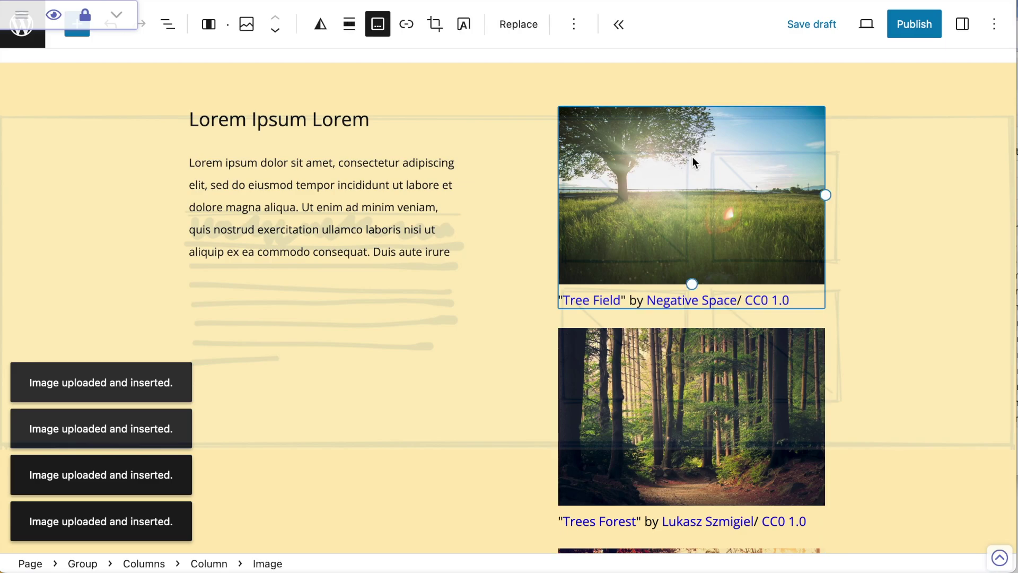
pyautogui.keyDown('shift'); pyautogui.click(716, 414); pyautogui.keyUp('shift')
pyautogui.scroll(-3, 674, 407)
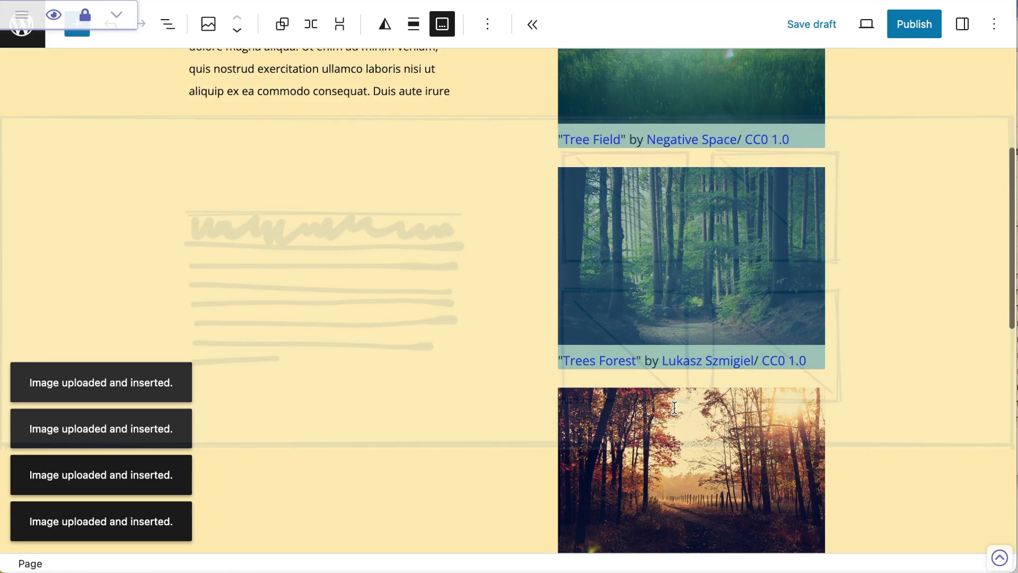
pyautogui.scroll(-2, 675, 407)
pyautogui.click(702, 380)
pyautogui.scroll(-4, 704, 383)
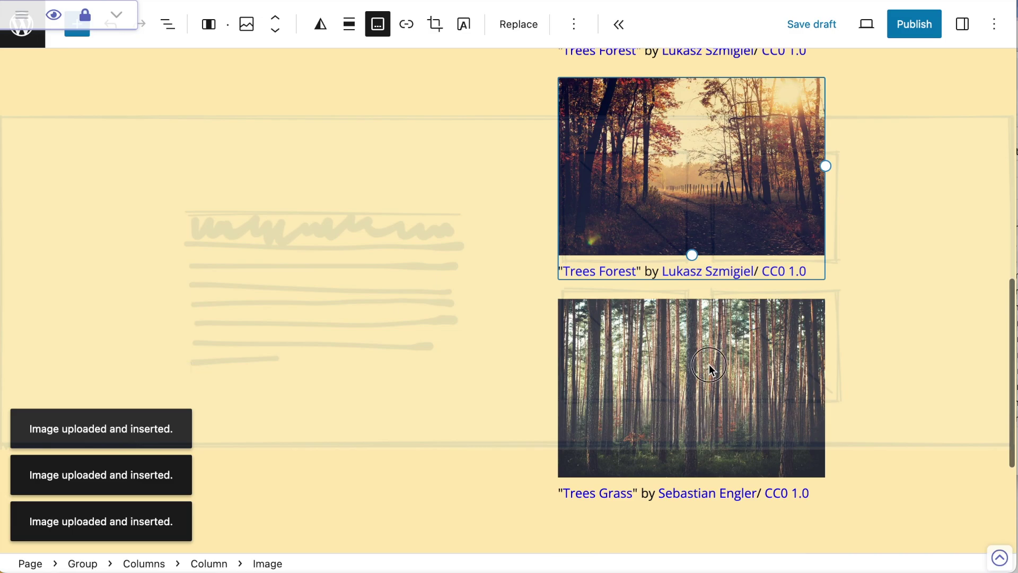
pyautogui.keyDown('shift'); pyautogui.click(709, 364); pyautogui.keyUp('shift')
pyautogui.scroll(5, 709, 265)
pyautogui.keyDown('shift'); pyautogui.click(722, 163); pyautogui.keyUp('shift')
pyautogui.scroll(2, 721, 189)
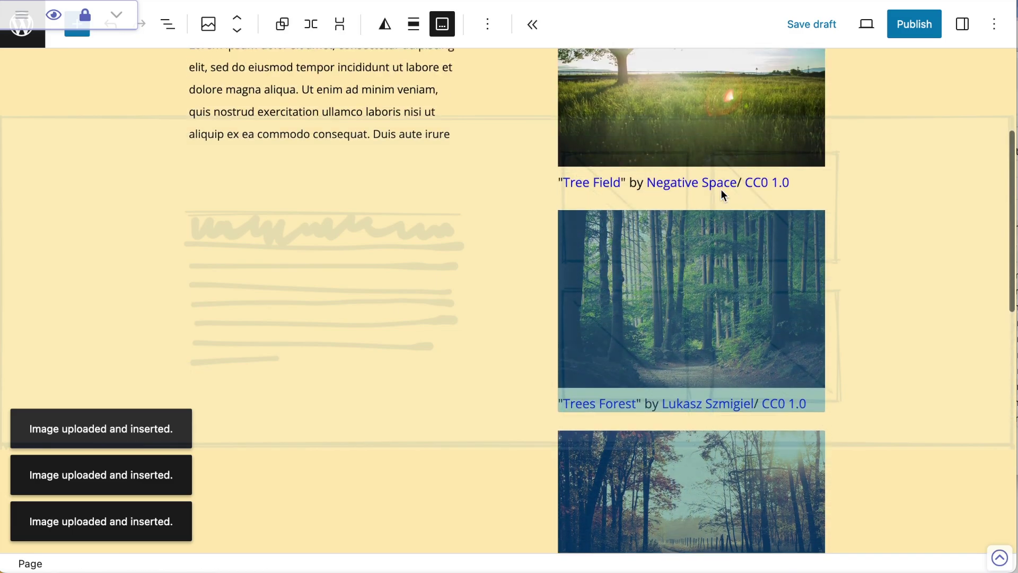
pyautogui.keyDown('shift'); pyautogui.click(686, 202); pyautogui.keyUp('shift')
pyautogui.scroll(3, 686, 202)
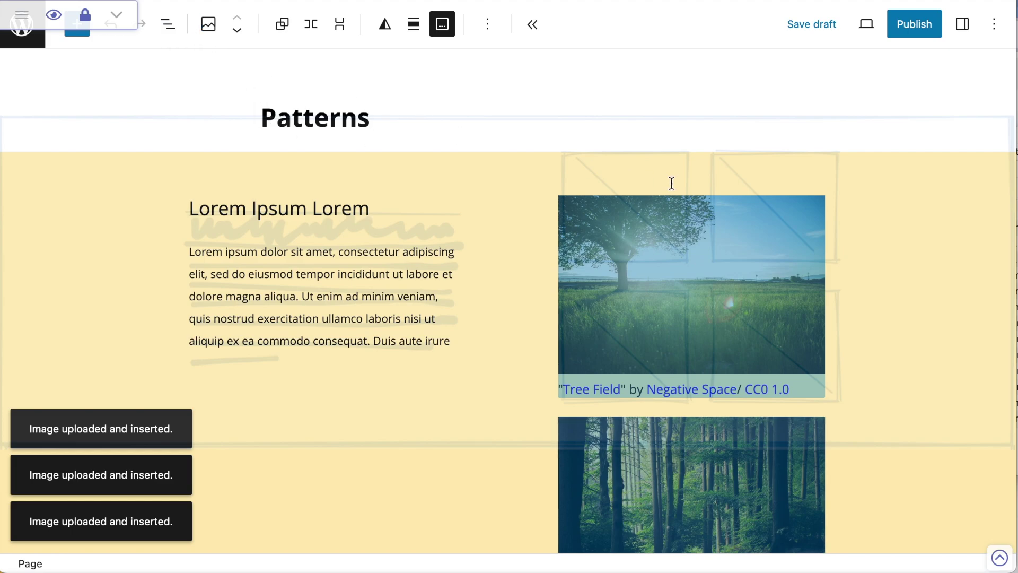
# Turn the Top toolbar option off and back on.
pyautogui.click(994, 25)
pyautogui.click(849, 98)
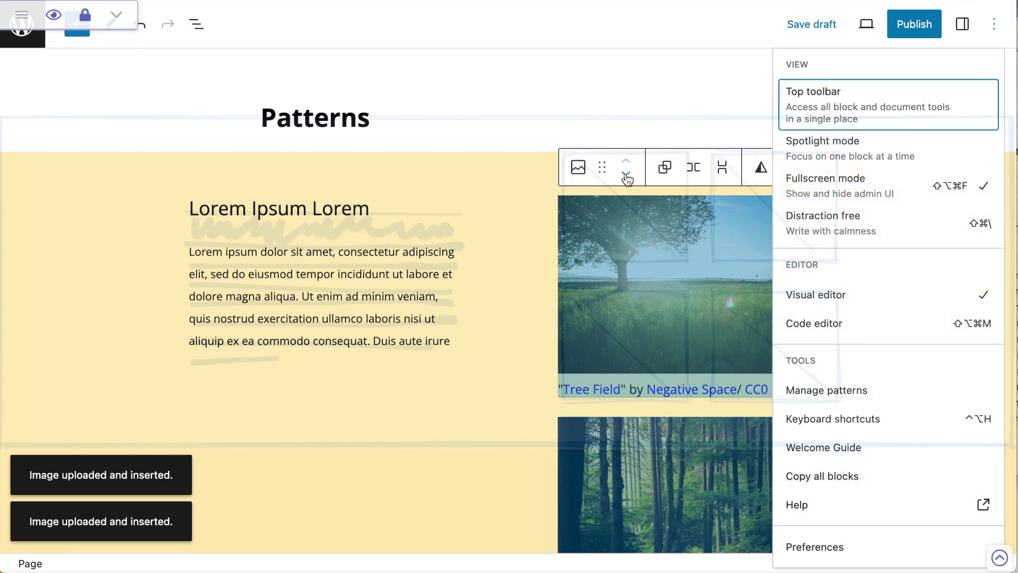
pyautogui.click(887, 104)
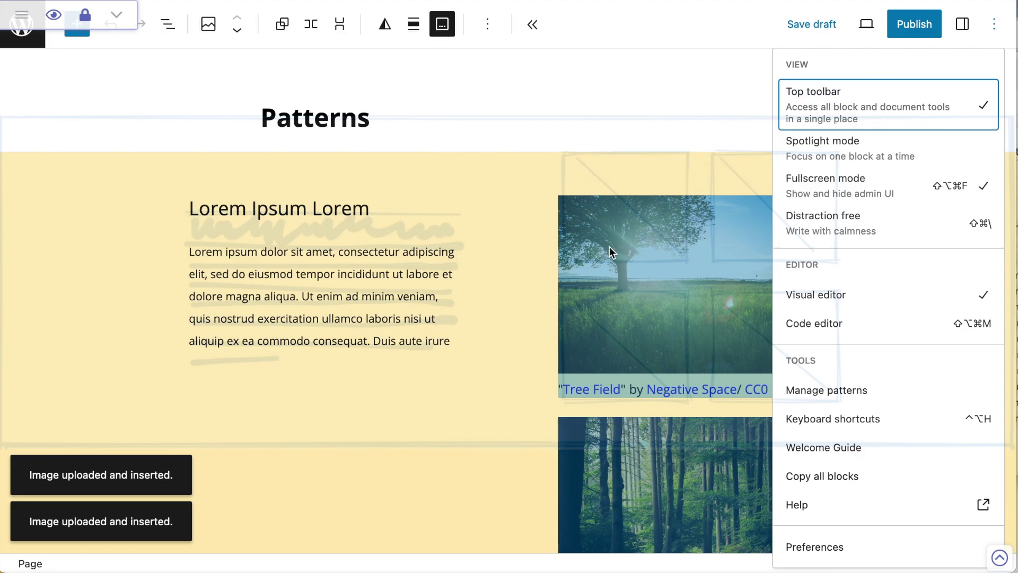
# Convert the selected tree images into a Gallery block.
pyautogui.click(209, 26)
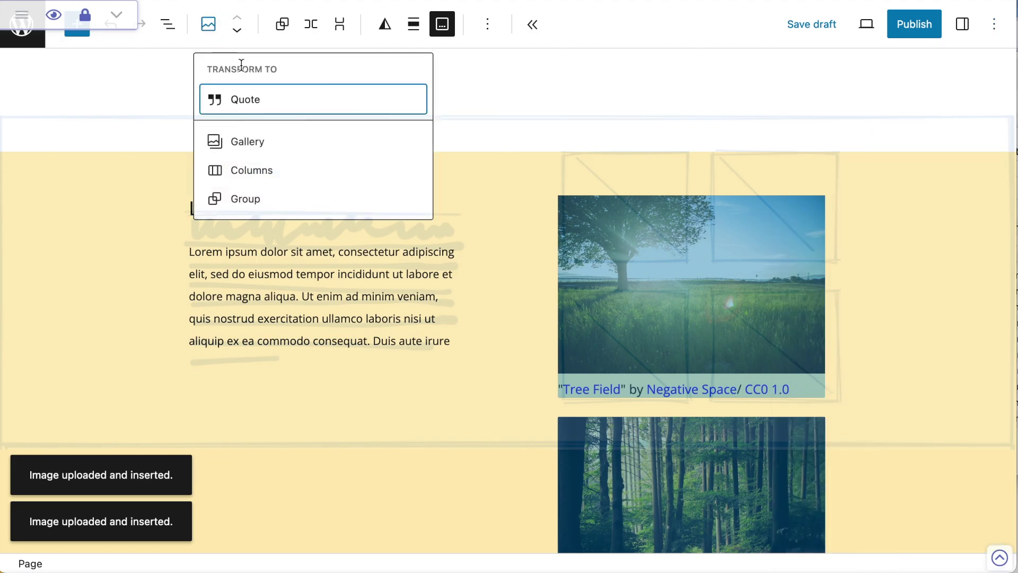
pyautogui.moveTo(256, 146)
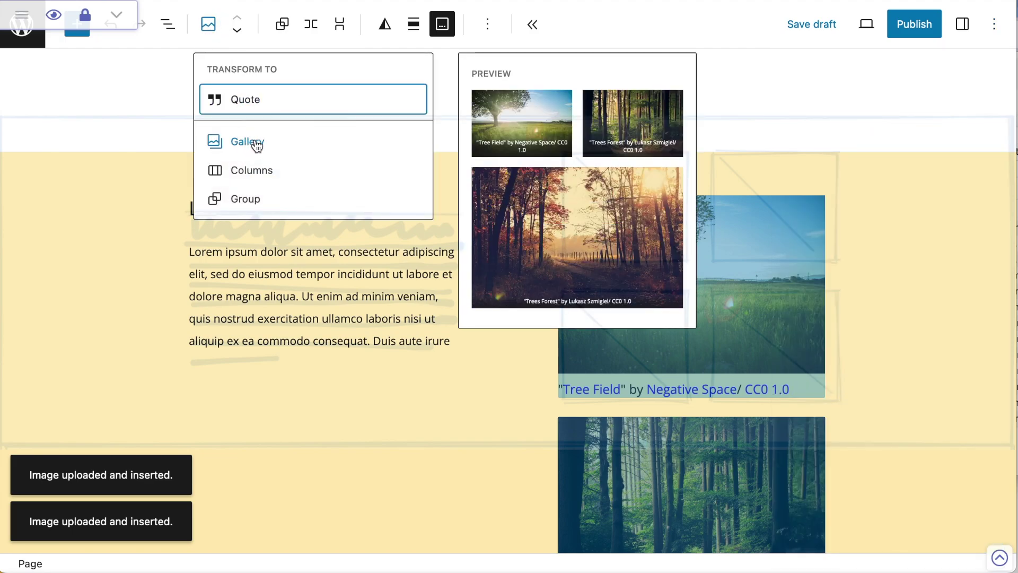
pyautogui.click(257, 146)
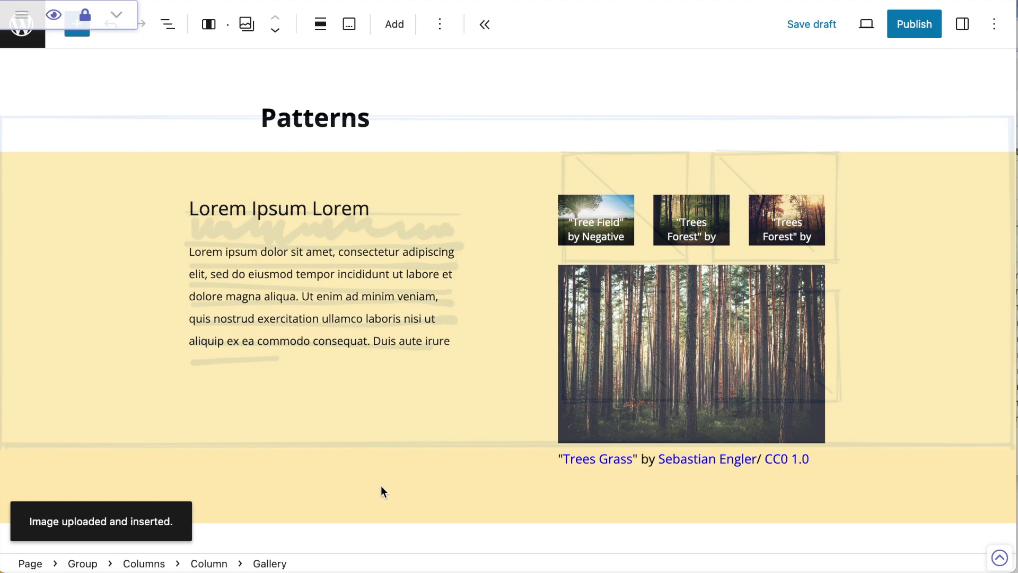
# Select the whole gallery and set its Columns slider to 2.
pyautogui.click(209, 563)
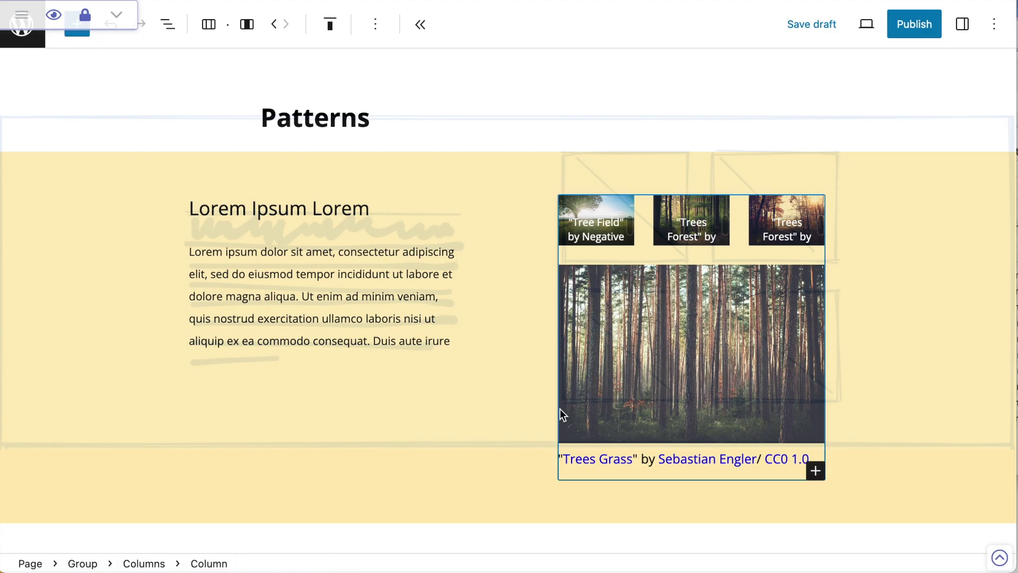
pyautogui.click(625, 348)
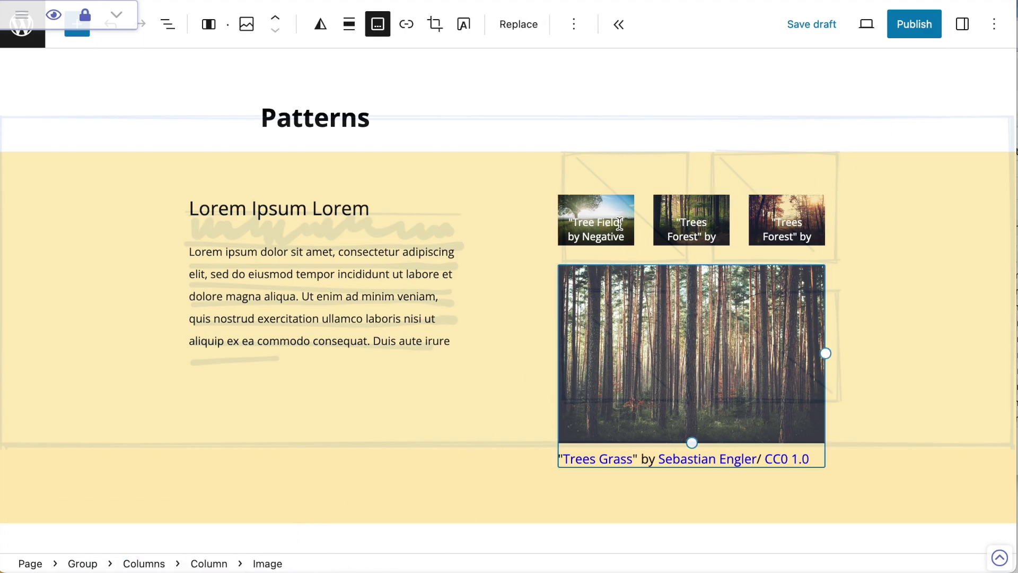
pyautogui.click(620, 225)
pyautogui.click(269, 562)
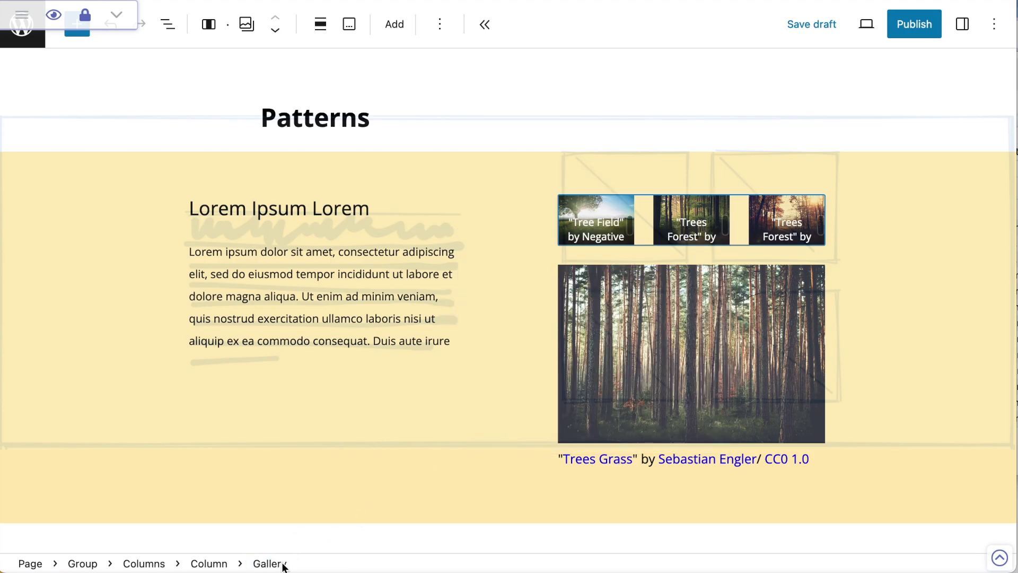
pyautogui.click(962, 24)
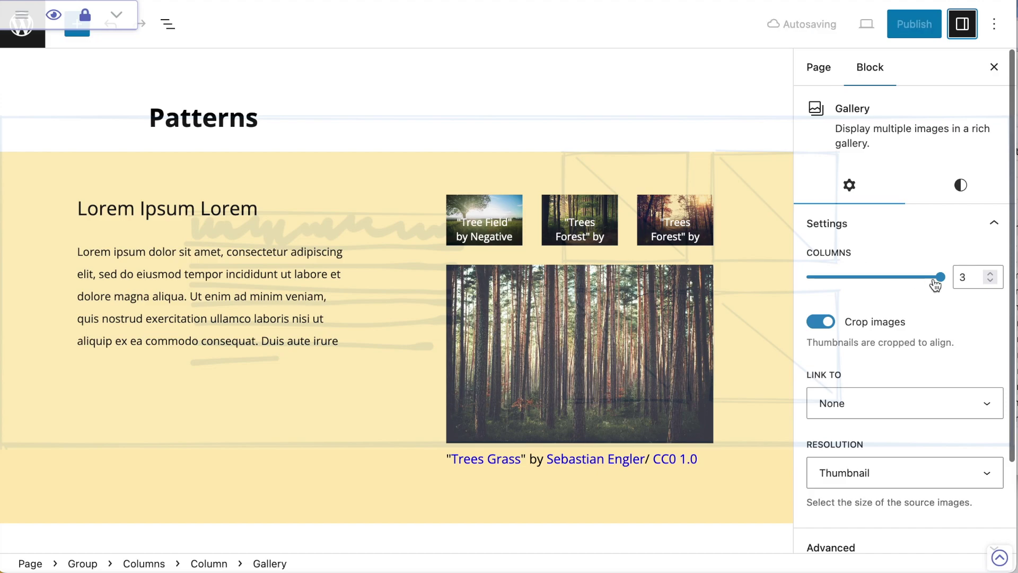
pyautogui.moveTo(940, 276); pyautogui.dragTo(891, 280)
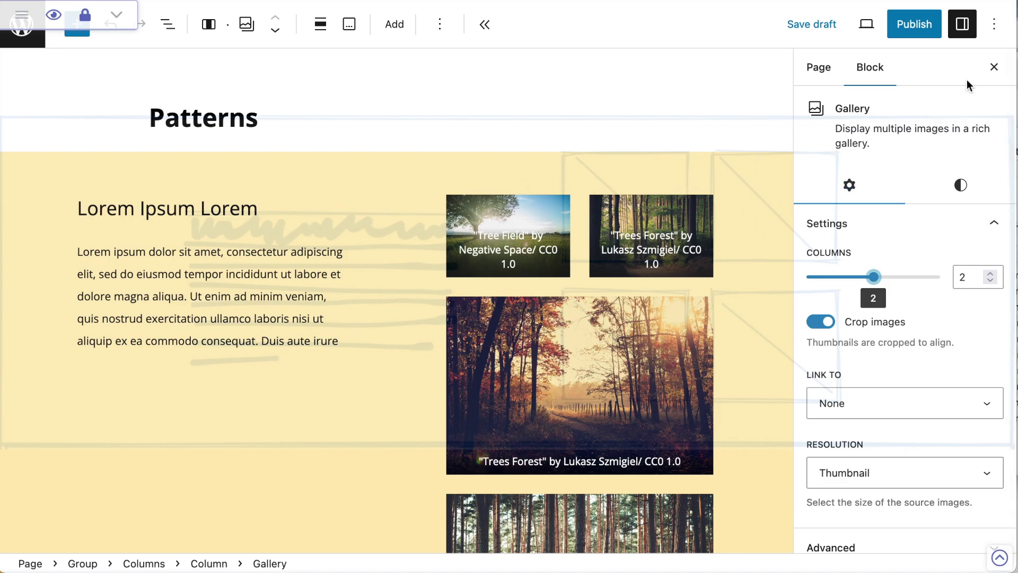
pyautogui.click(994, 68)
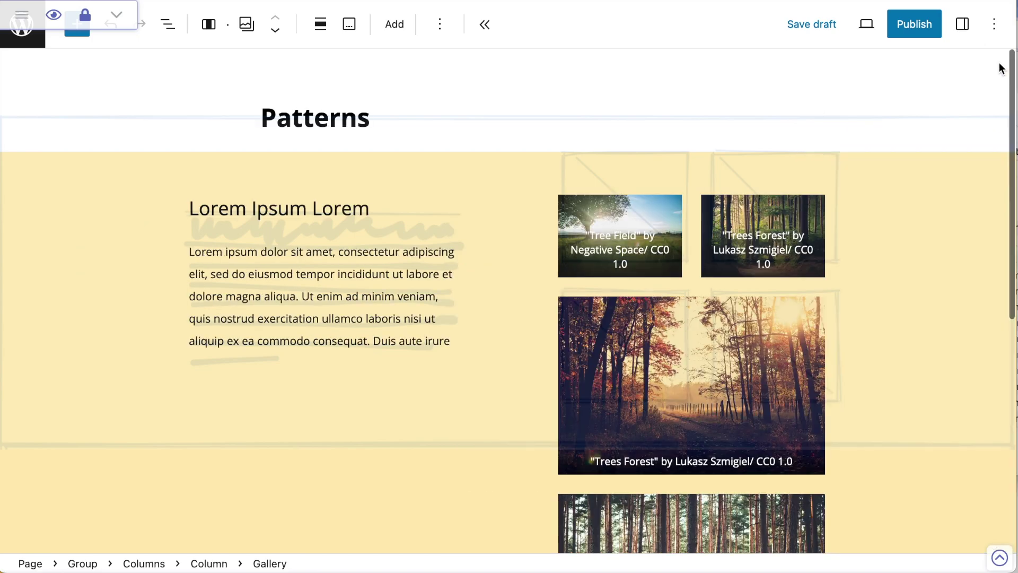
# Recheck the gallery's column count in its block settings.
pyautogui.scroll(-5, 785, 309)
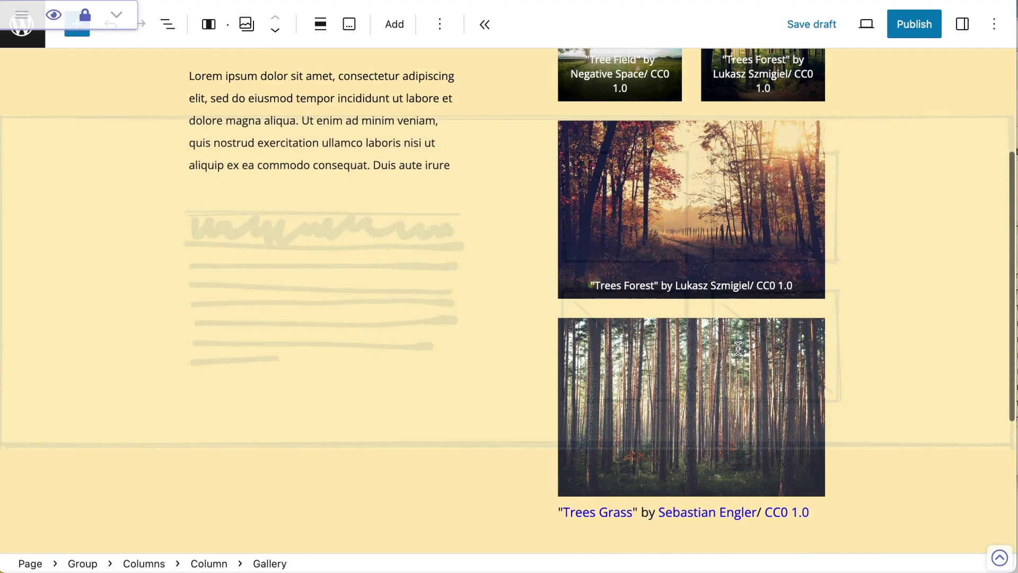
pyautogui.scroll(3, 692, 351)
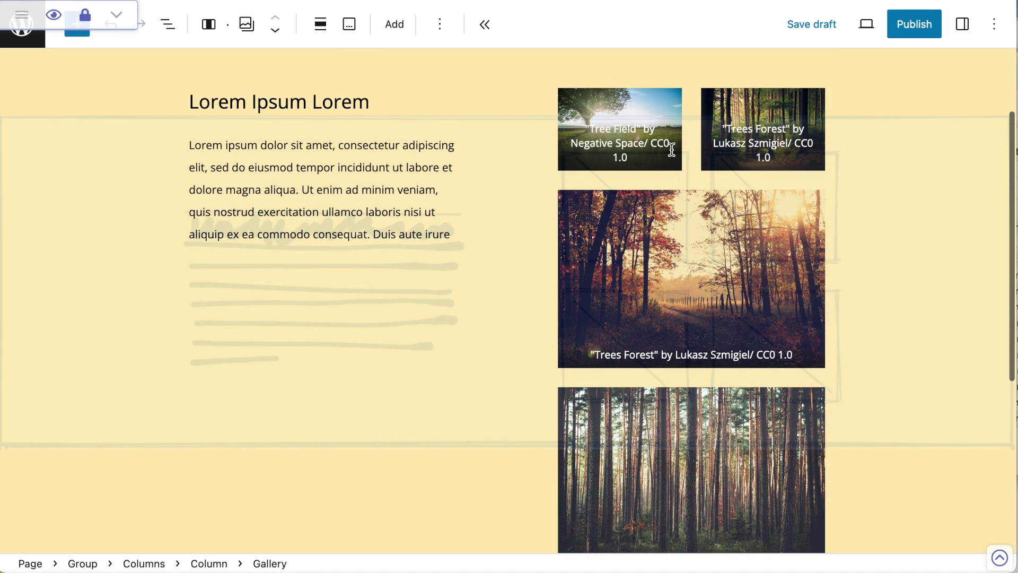
pyautogui.click(648, 103)
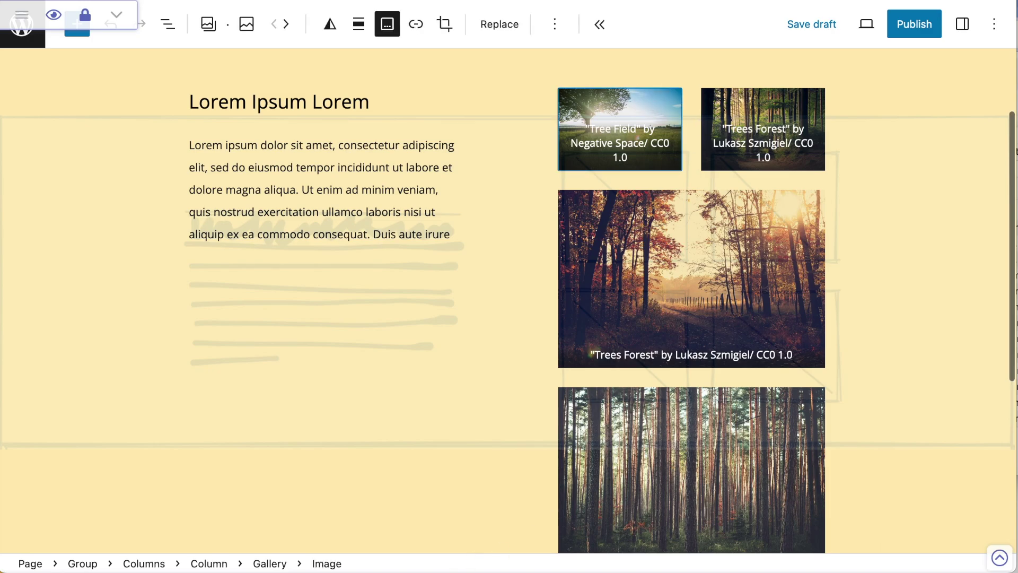
pyautogui.click(270, 564)
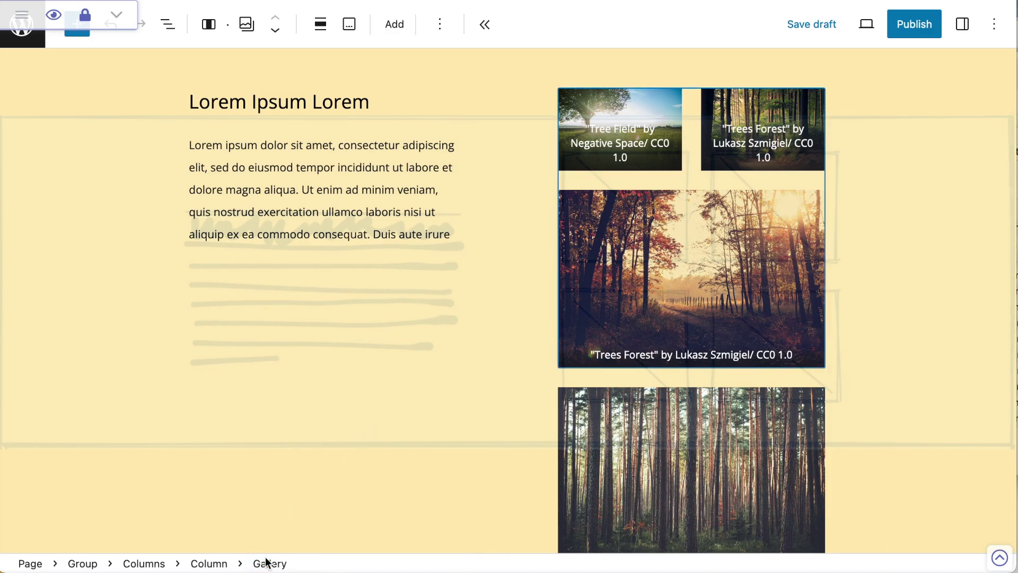
pyautogui.click(963, 24)
pyautogui.moveTo(873, 277)
pyautogui.mouseDown()
pyautogui.moveTo(919, 283)
pyautogui.moveTo(807, 277)
pyautogui.moveTo(873, 276)
pyautogui.mouseUp()
pyautogui.click(963, 24)
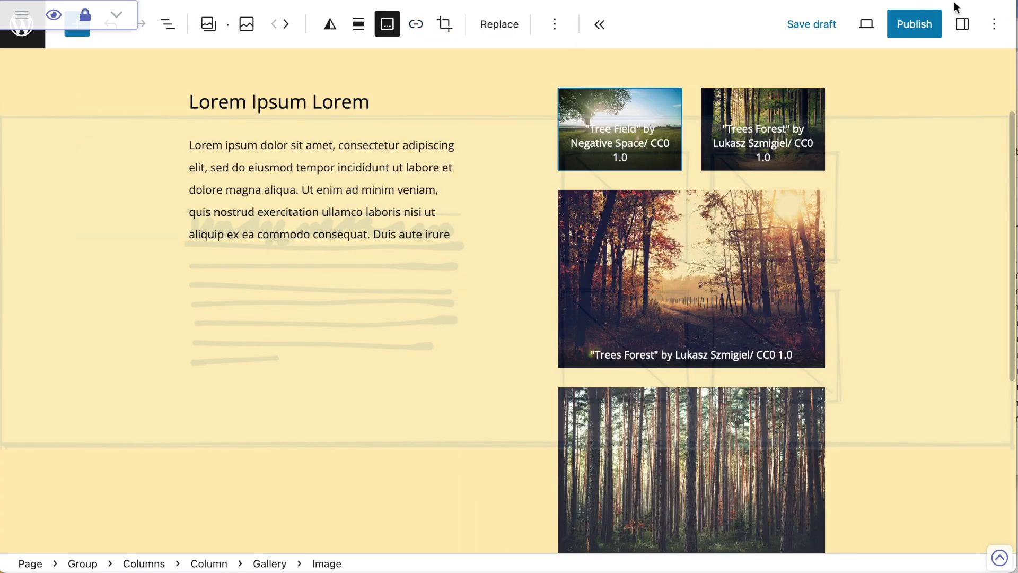
# Set the Tree Field, Trees Forest and autumn forest images to a Square 1:1 aspect ratio.
pyautogui.click(962, 24)
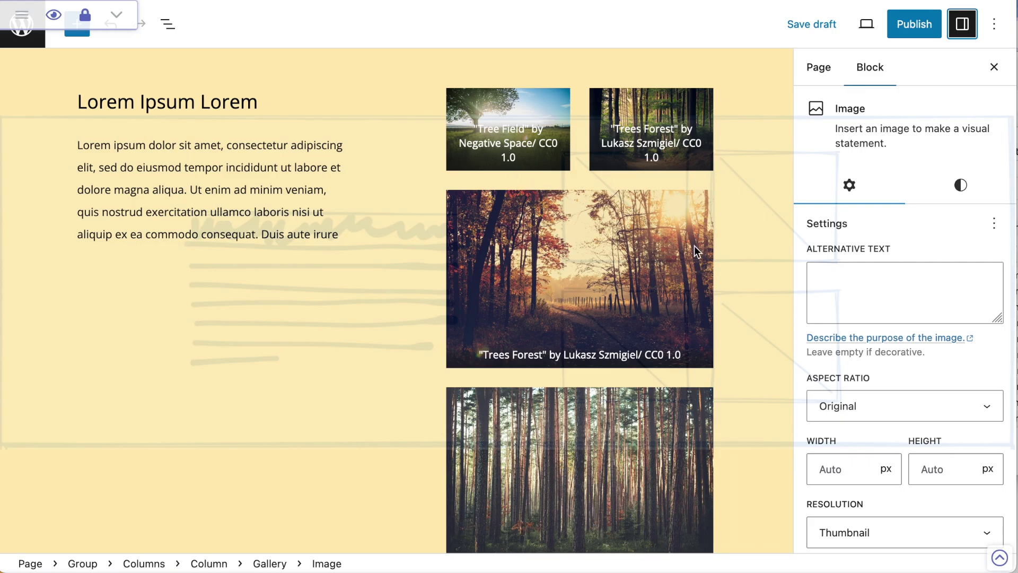
pyautogui.click(515, 101)
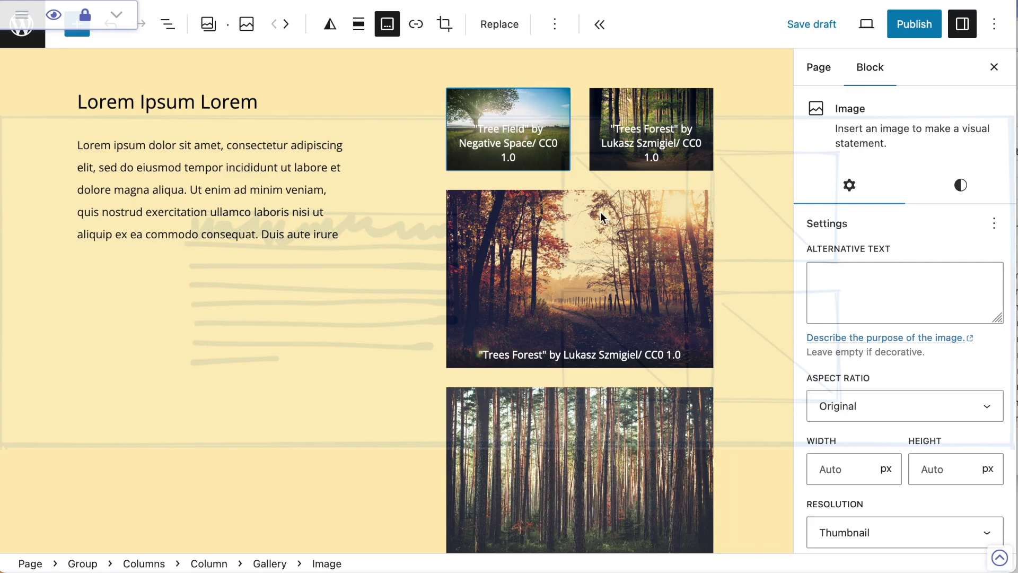
pyautogui.click(883, 409)
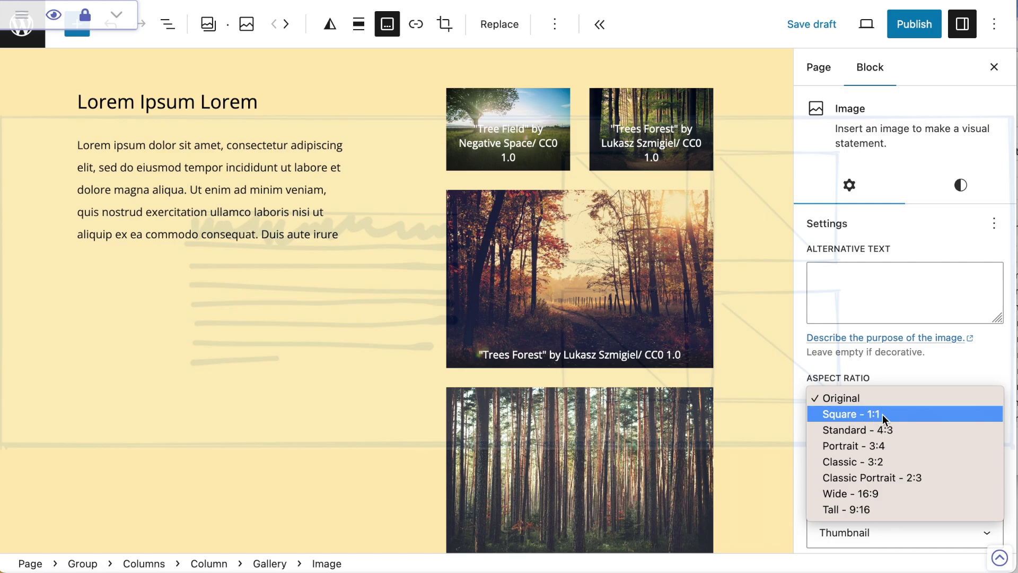
pyautogui.click(883, 415)
pyautogui.click(712, 160)
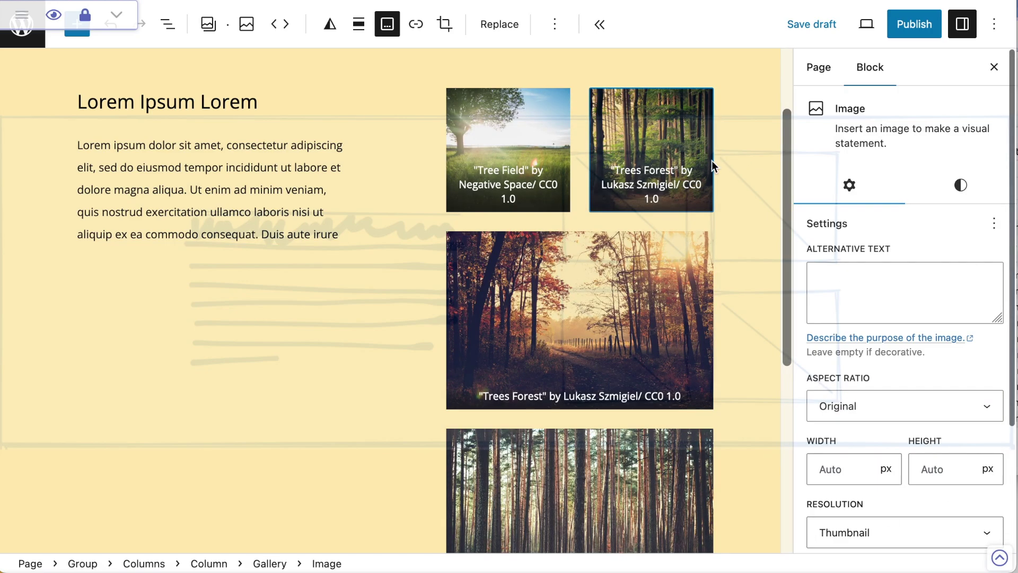
pyautogui.click(904, 413)
pyautogui.click(900, 411)
pyautogui.click(510, 247)
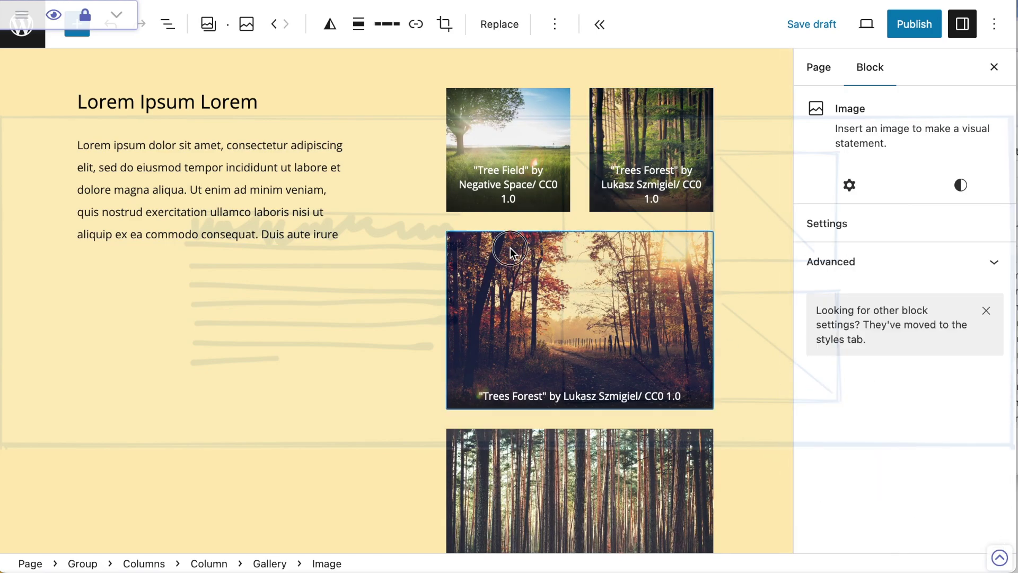
pyautogui.click(890, 406)
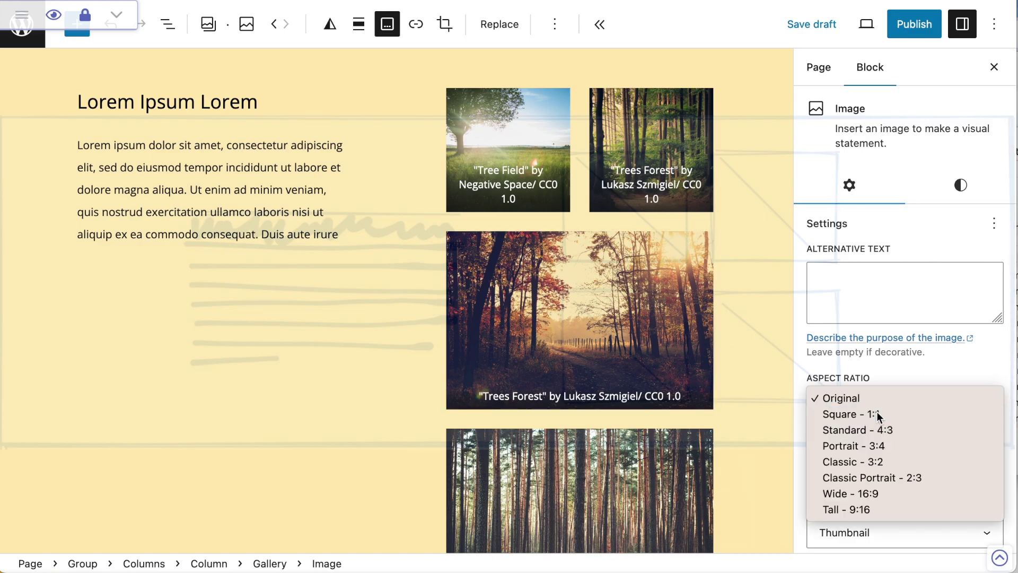
pyautogui.click(877, 413)
# Set the standalone Trees Grass image to Square 1:1 as well.
pyautogui.scroll(-5, 617, 349)
pyautogui.click(603, 377)
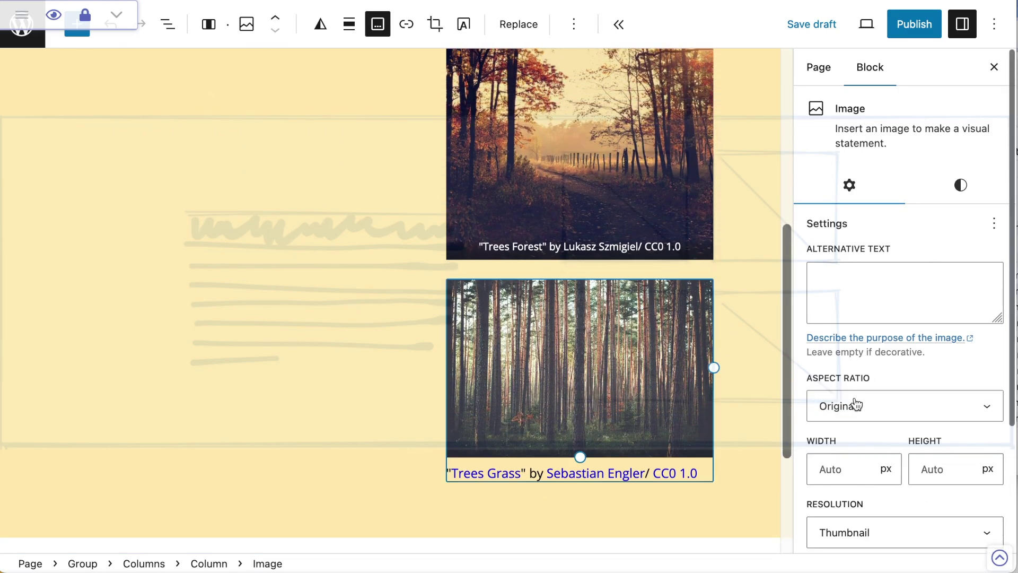
pyautogui.click(884, 405)
pyautogui.click(884, 412)
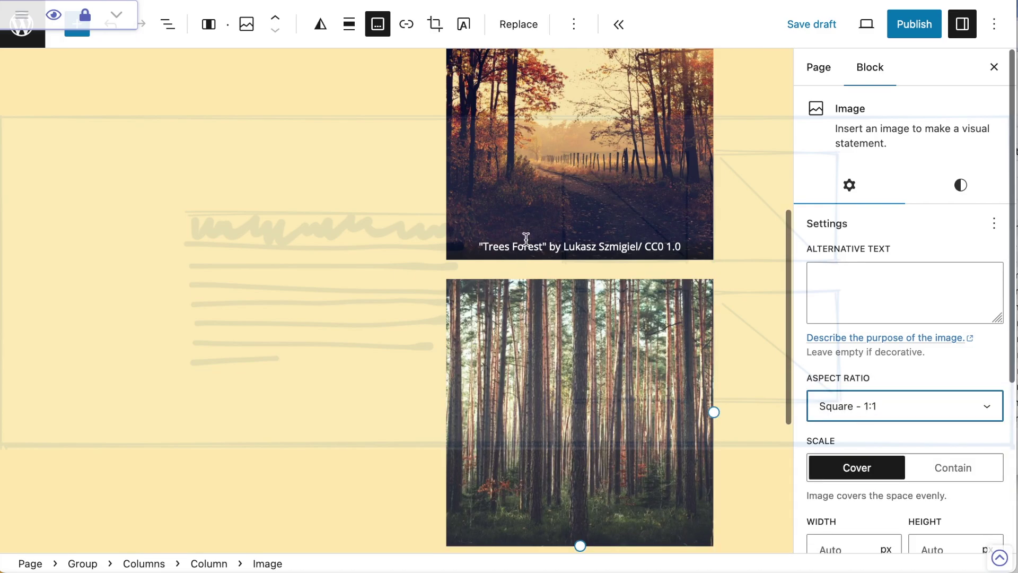
pyautogui.scroll(-2, 584, 329)
pyautogui.scroll(1, 592, 282)
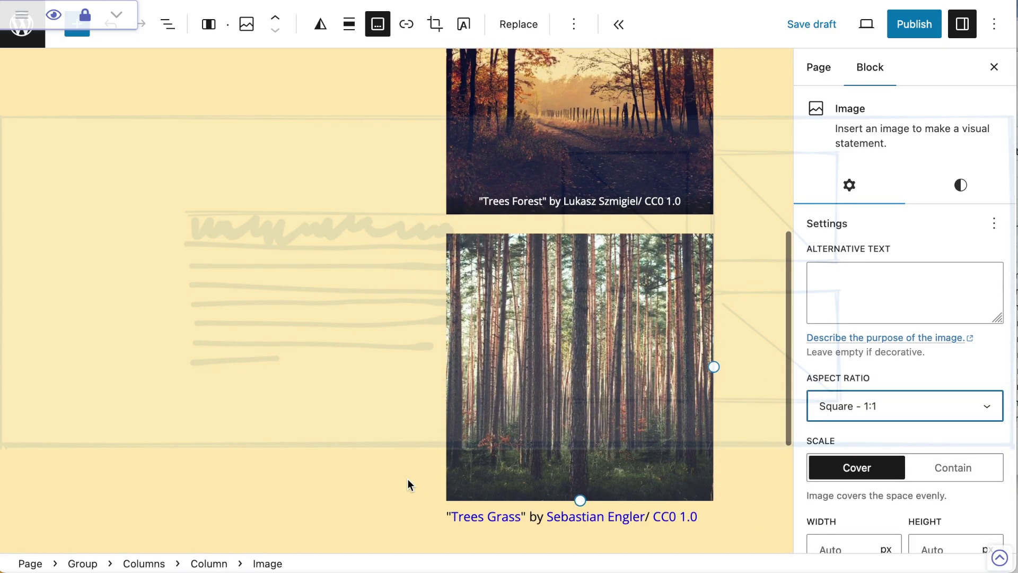
pyautogui.scroll(5, 616, 348)
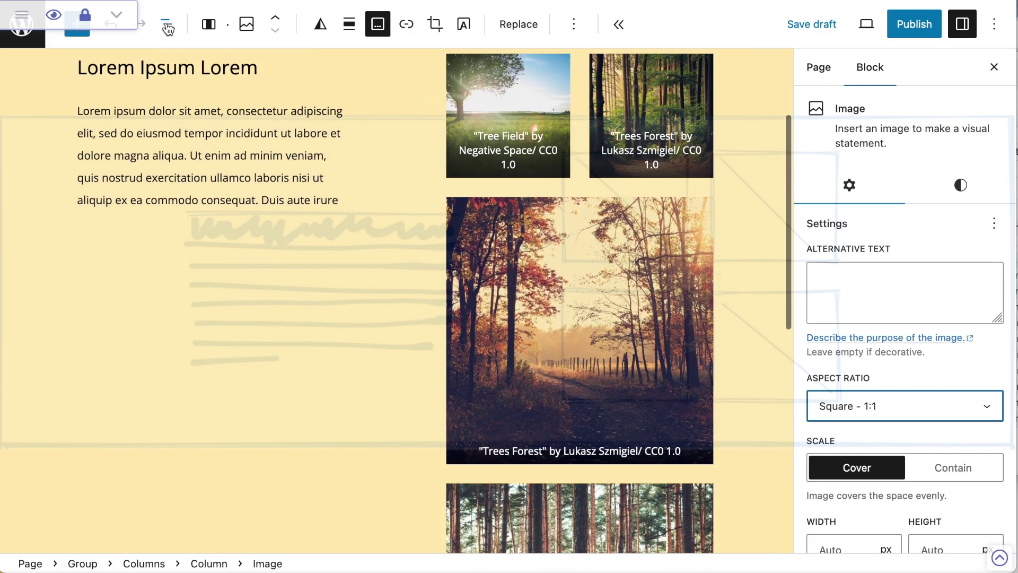
# In List View, drag the lone Trees Grass image into the expanded Gallery, then collapse it.
pyautogui.click(995, 67)
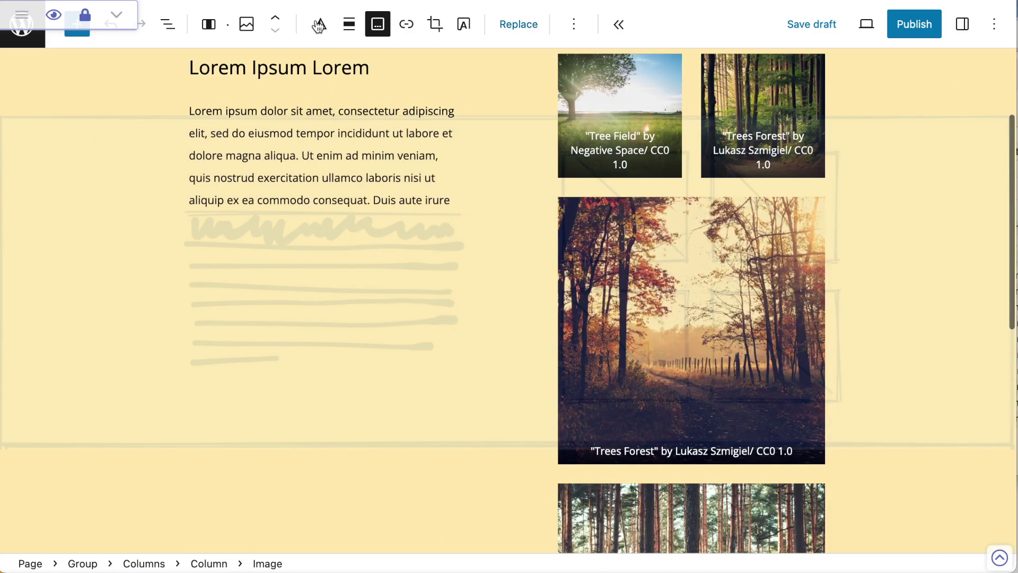
pyautogui.click(170, 28)
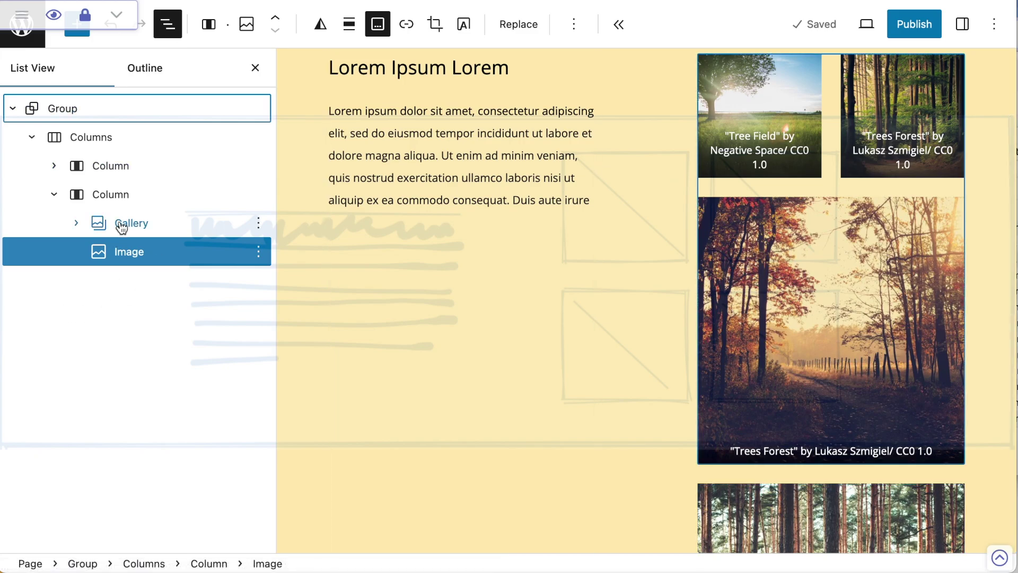
pyautogui.click(77, 222)
pyautogui.click(104, 343)
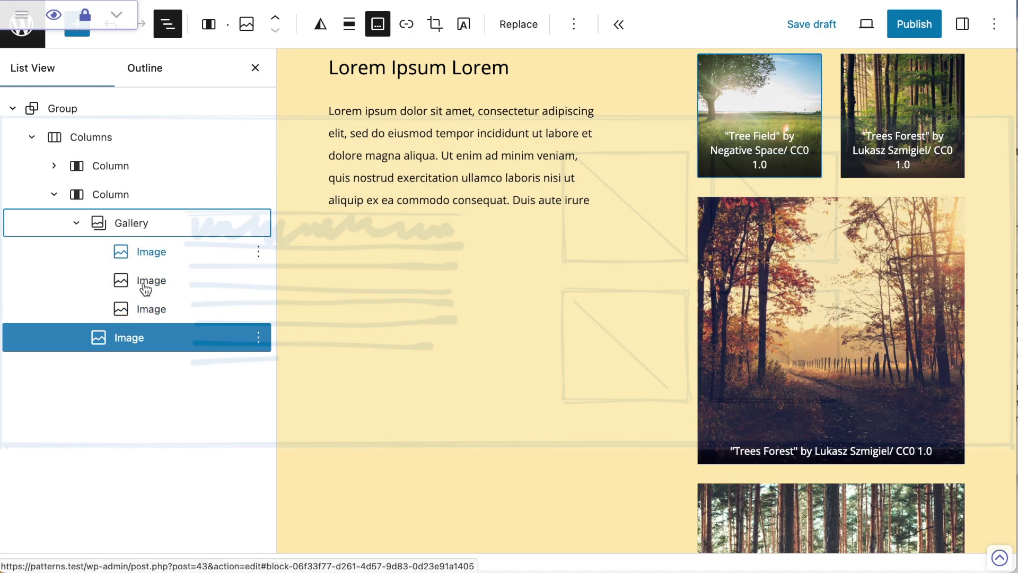
pyautogui.moveTo(127, 349); pyautogui.dragTo(139, 294)
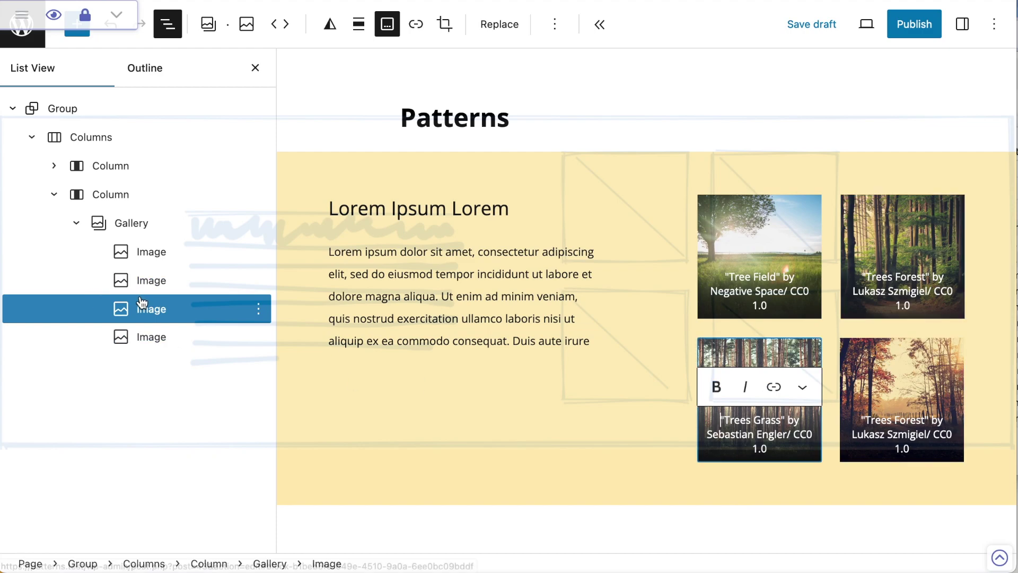
pyautogui.click(76, 223)
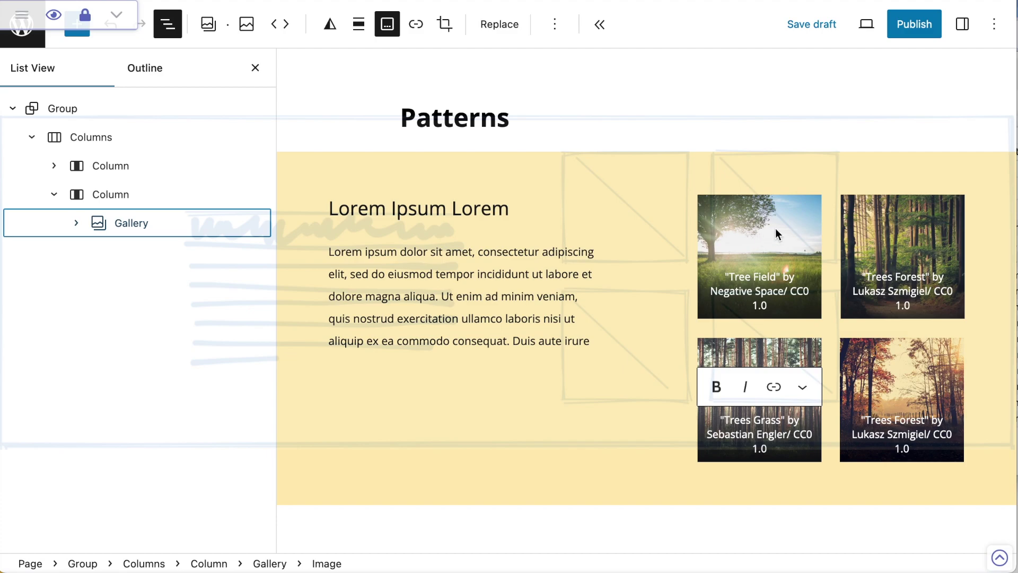
# Close List View and select the whole sandy Group block via its breadcrumb.
pyautogui.click(256, 68)
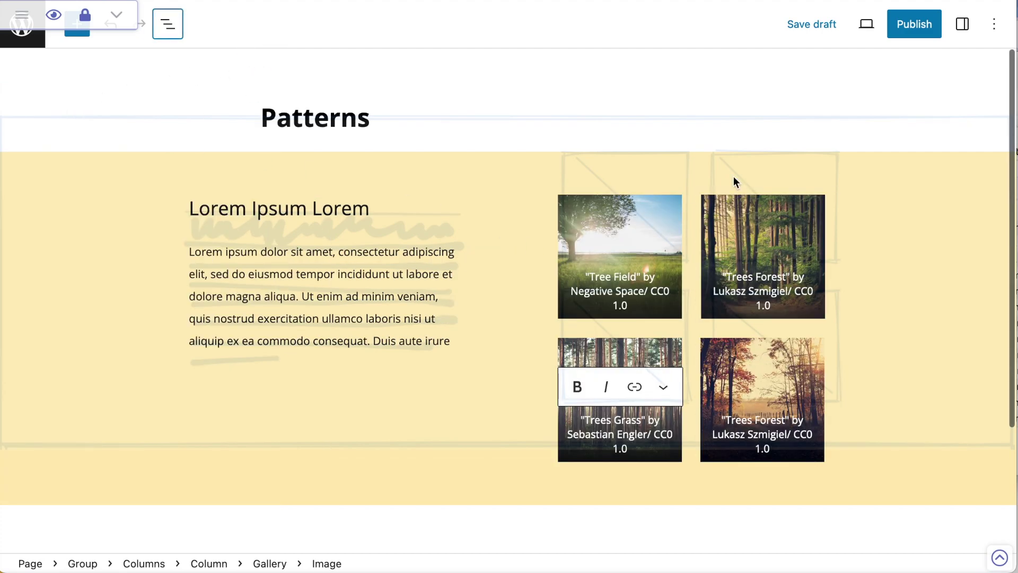
pyautogui.click(785, 90)
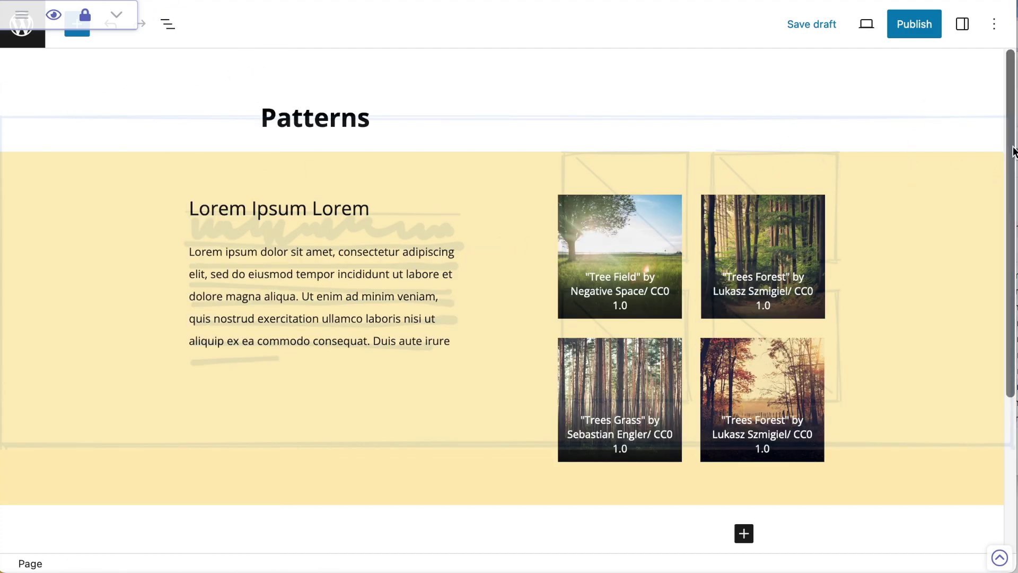
pyautogui.moveTo(1011, 150); pyautogui.dragTo(1009, 190)
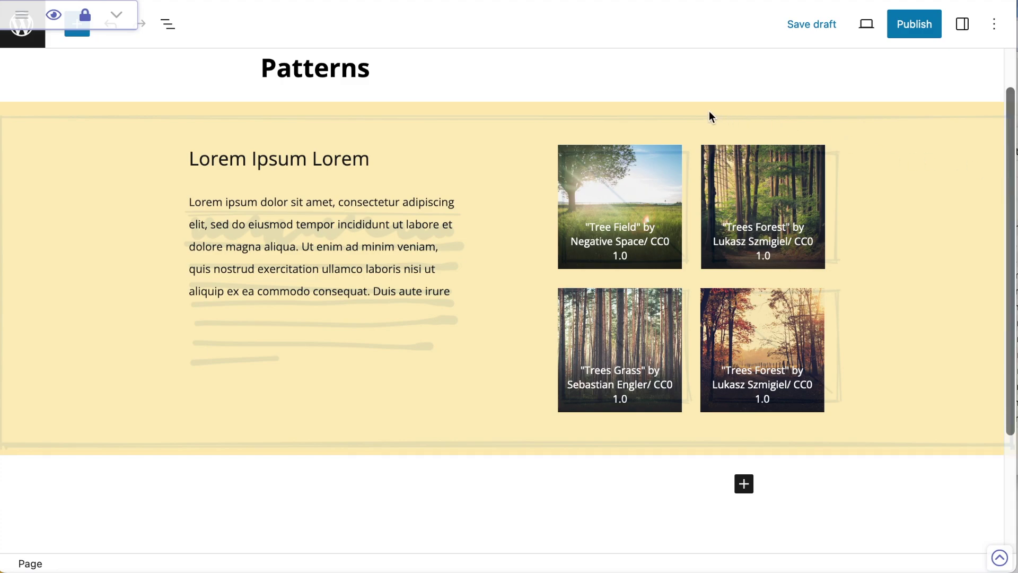
pyautogui.moveTo(1007, 198); pyautogui.dragTo(1008, 206)
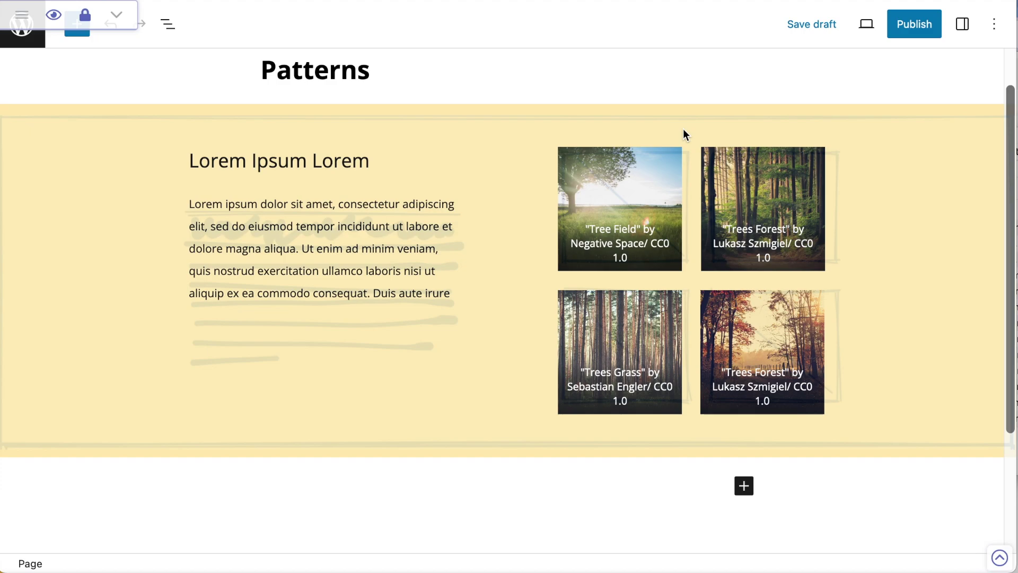
pyautogui.click(643, 114)
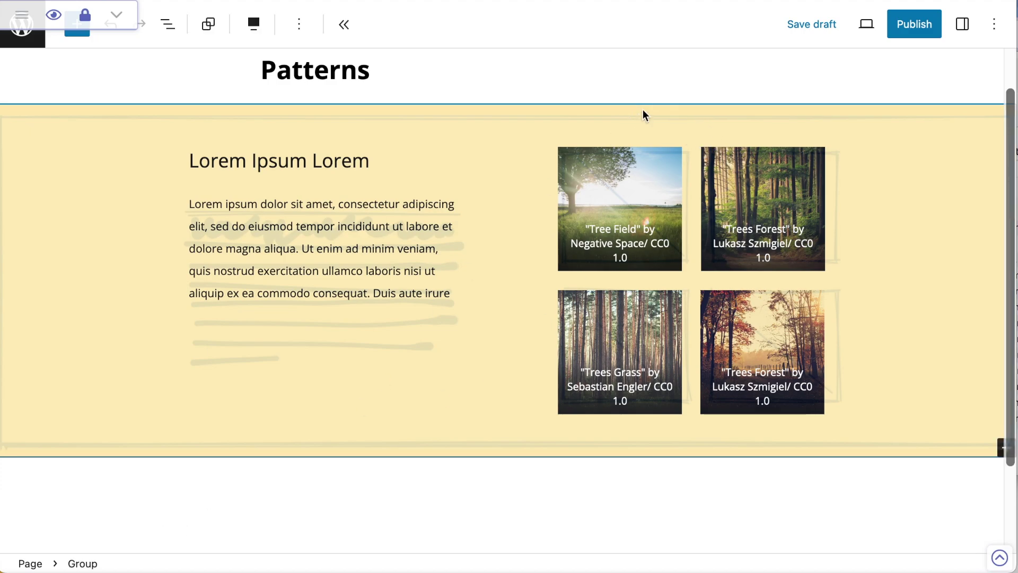
pyautogui.click(85, 564)
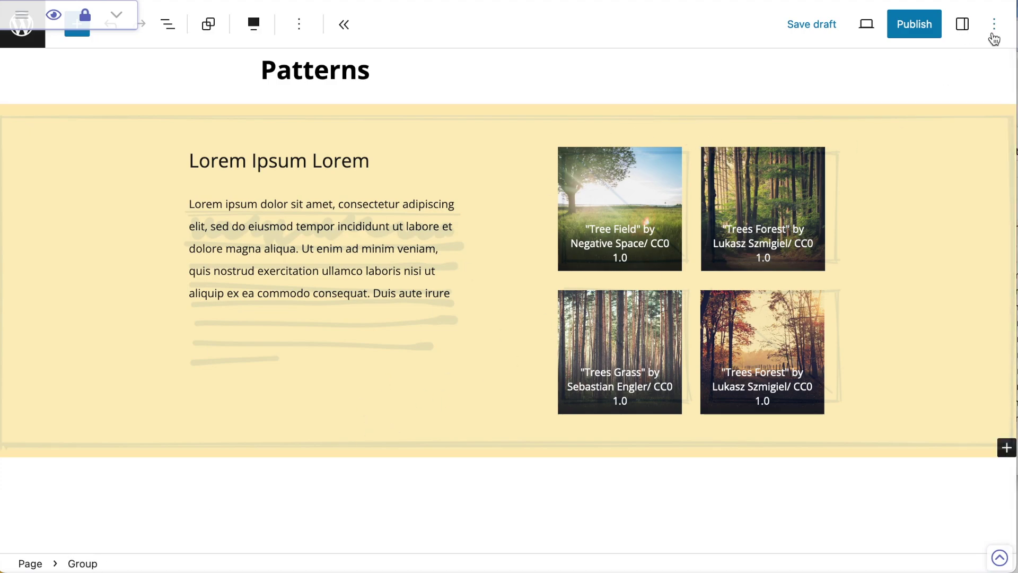
pyautogui.click(962, 24)
# In the Group's Styles, drag the padding slider down from 6 to 5.
pyautogui.click(961, 211)
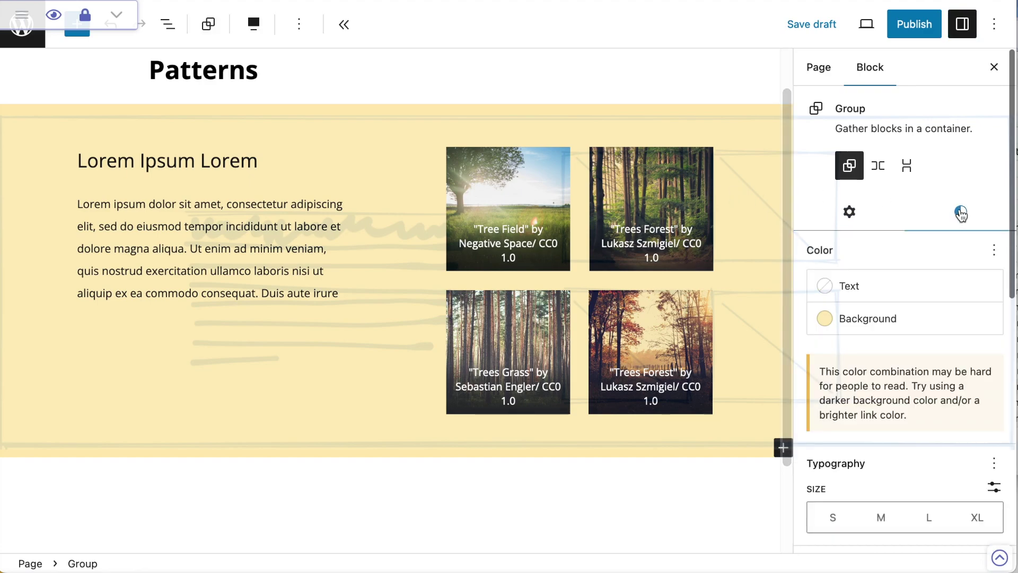
pyautogui.scroll(-5, 960, 371)
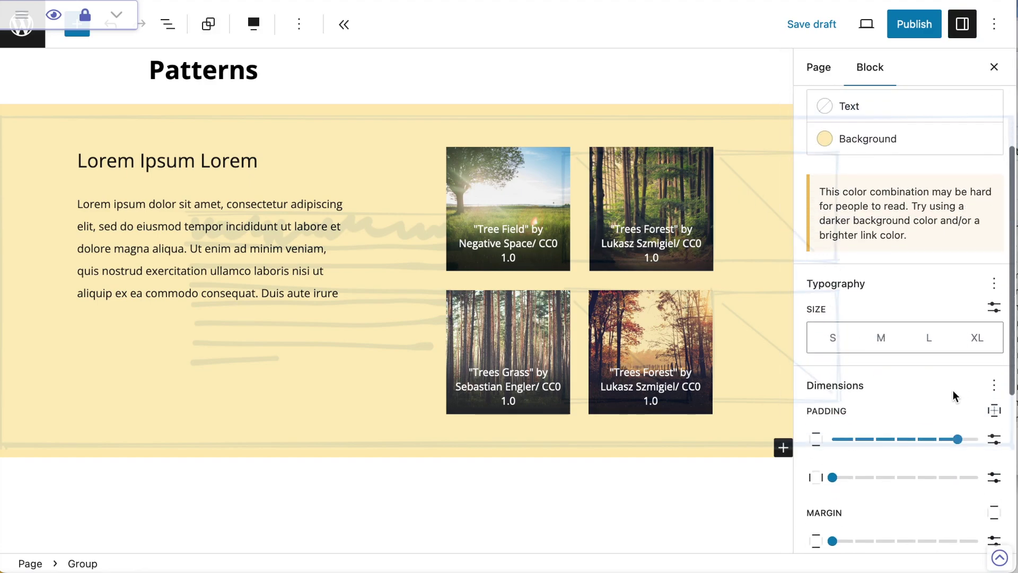
pyautogui.moveTo(960, 403)
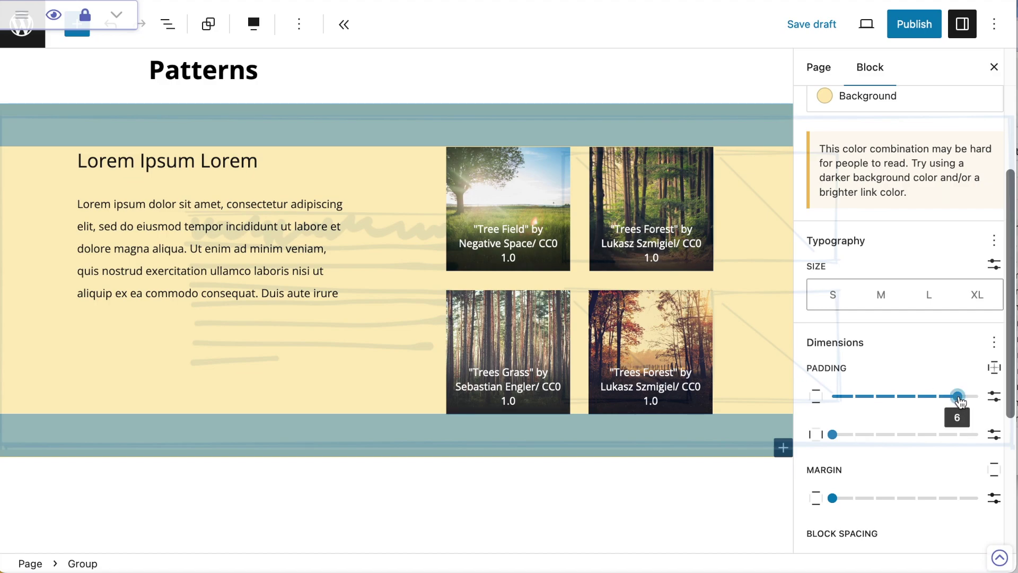
pyautogui.moveTo(959, 401); pyautogui.dragTo(938, 402)
pyautogui.scroll(-2, 683, 217)
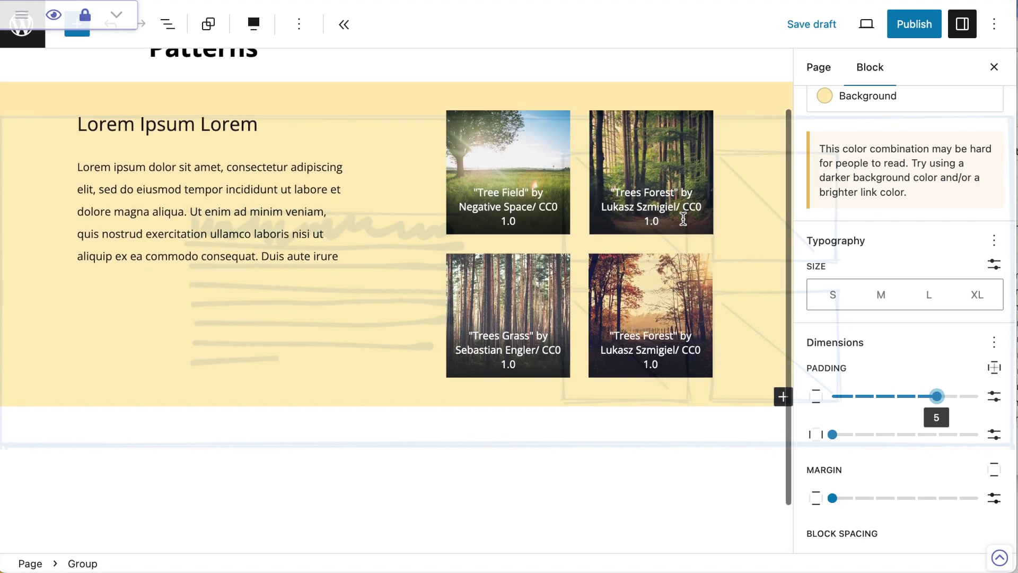
pyautogui.scroll(3, 683, 217)
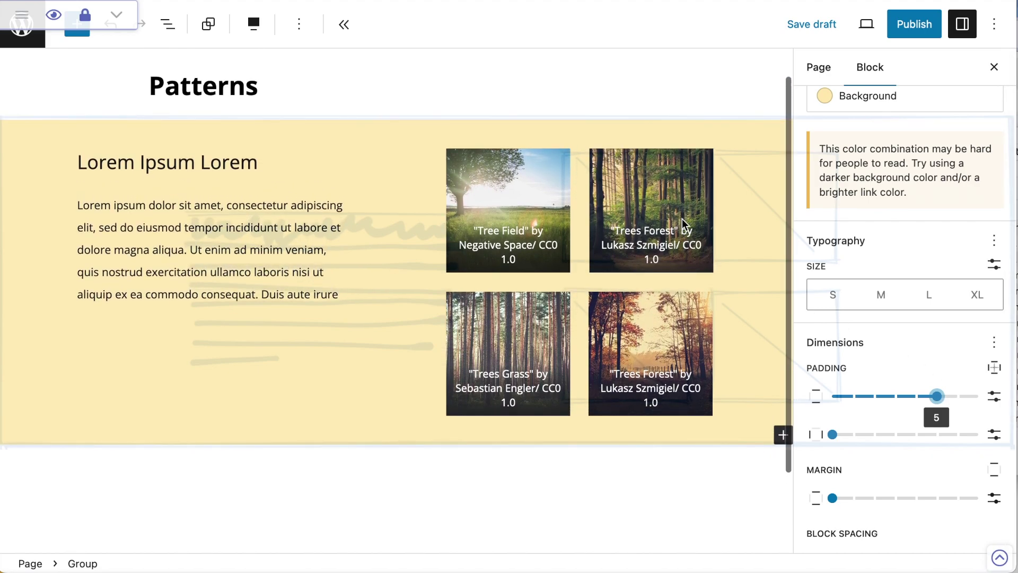
pyautogui.scroll(-1, 682, 218)
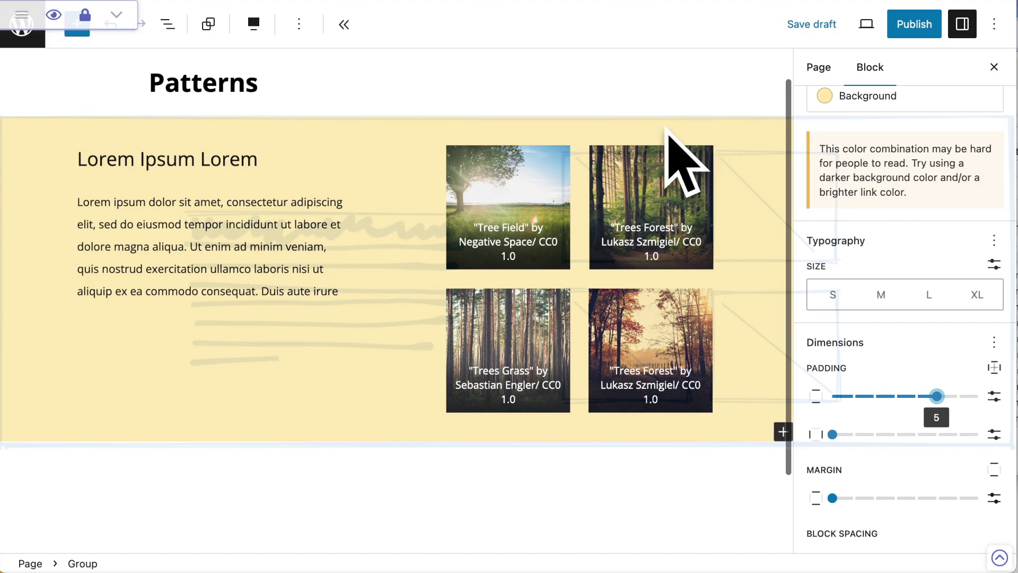
# Switch the padding to a custom value of 2.5 rem.
pyautogui.click(994, 396)
pyautogui.doubleClick(855, 396)
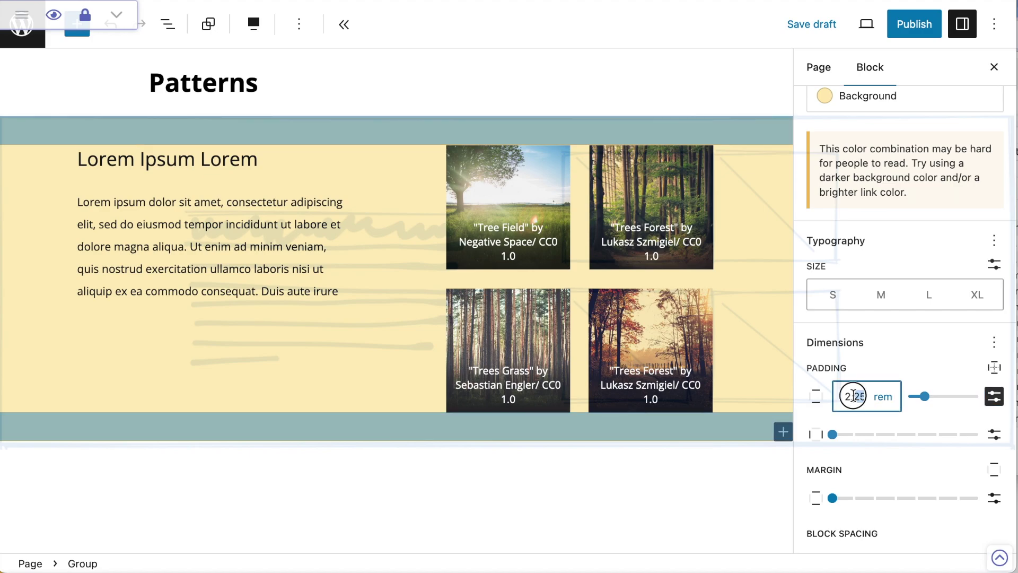
pyautogui.tripleClick(861, 393)
pyautogui.write('2.5')
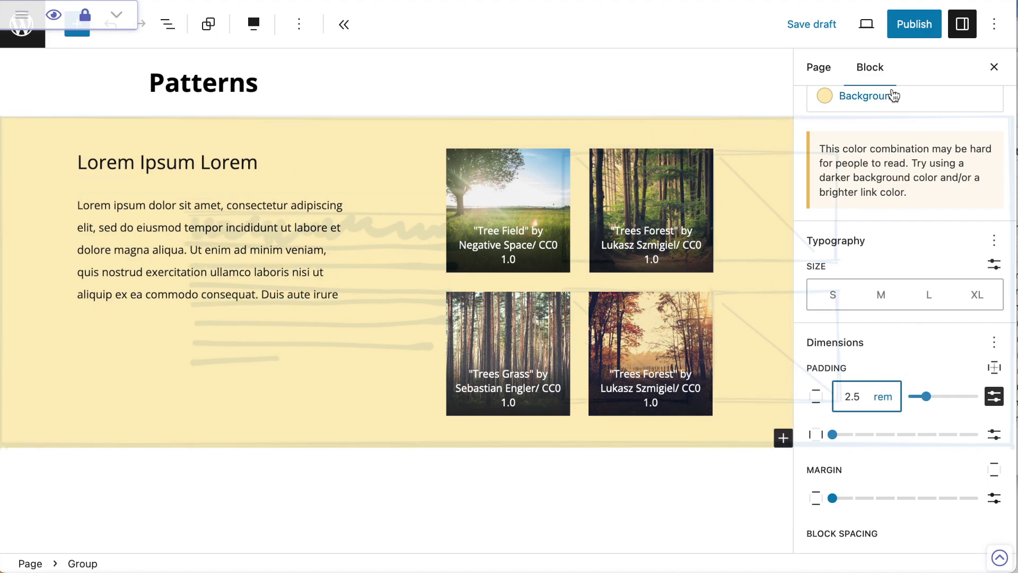
pyautogui.click(994, 67)
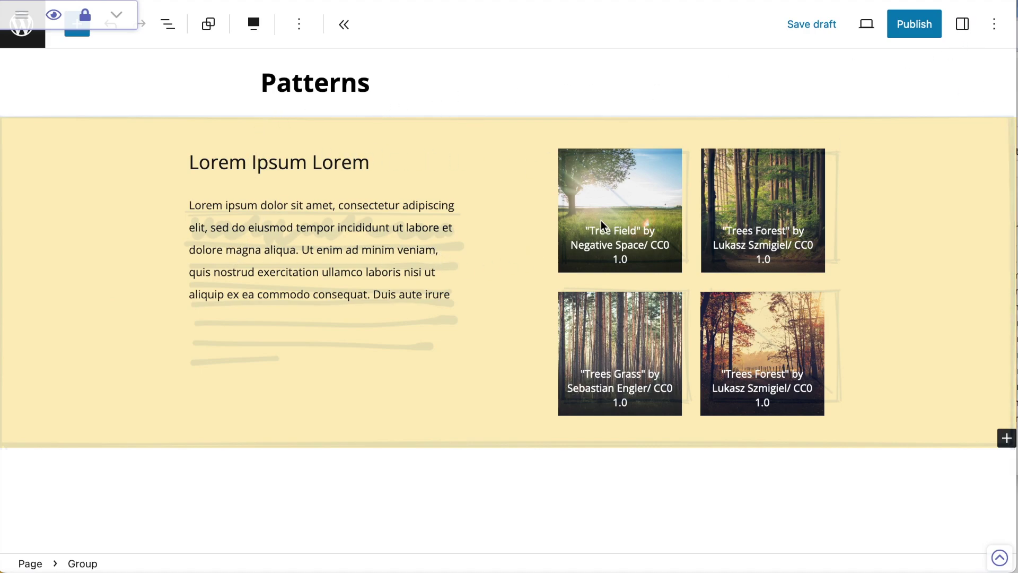
# Hide the captions on all four tree images: Tree Field, Trees Forest, Trees Grass and Trees Forest.
pyautogui.click(630, 171)
pyautogui.click(387, 24)
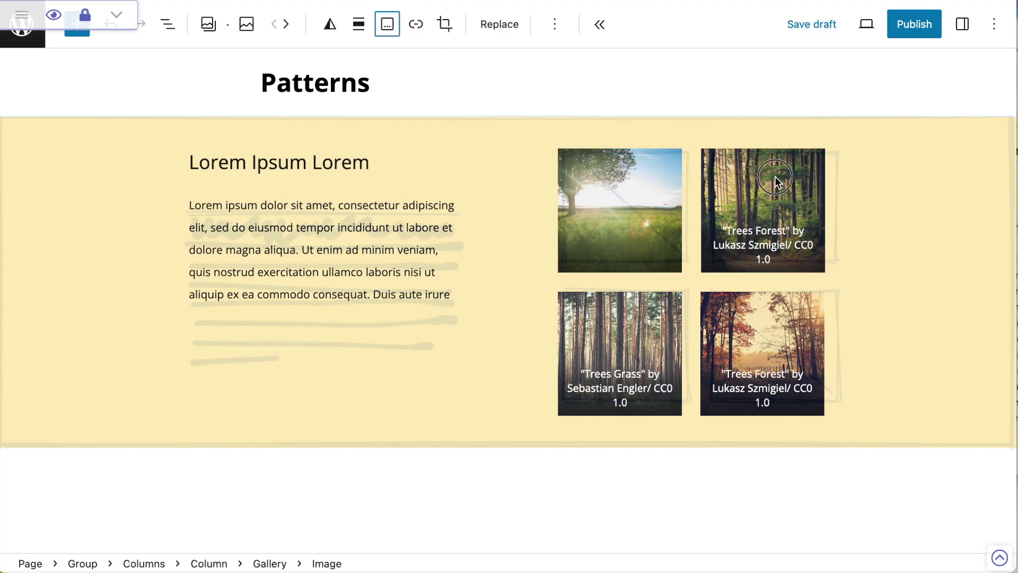
pyautogui.click(769, 176)
pyautogui.click(387, 24)
pyautogui.click(650, 304)
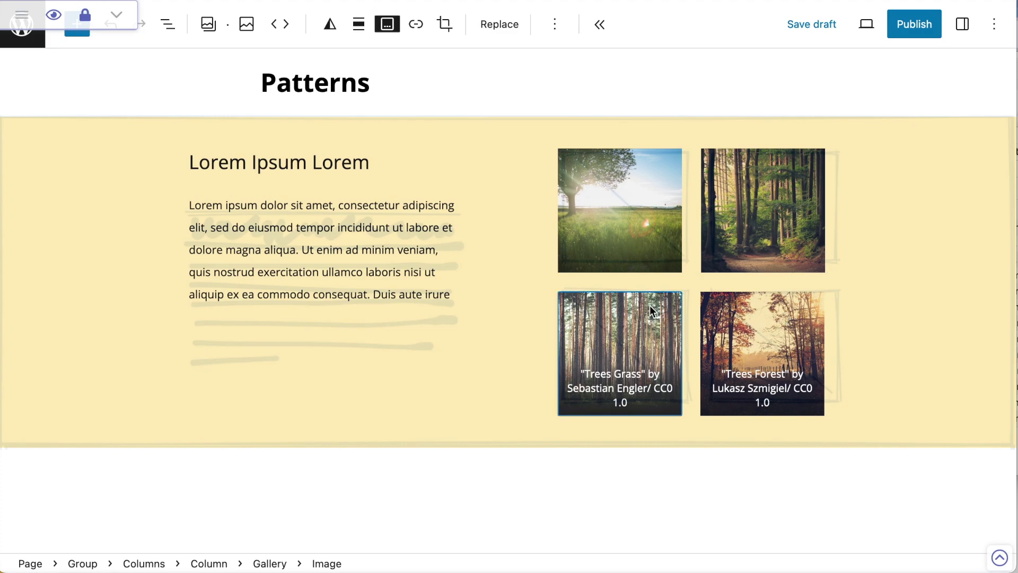
pyautogui.click(387, 24)
pyautogui.click(717, 304)
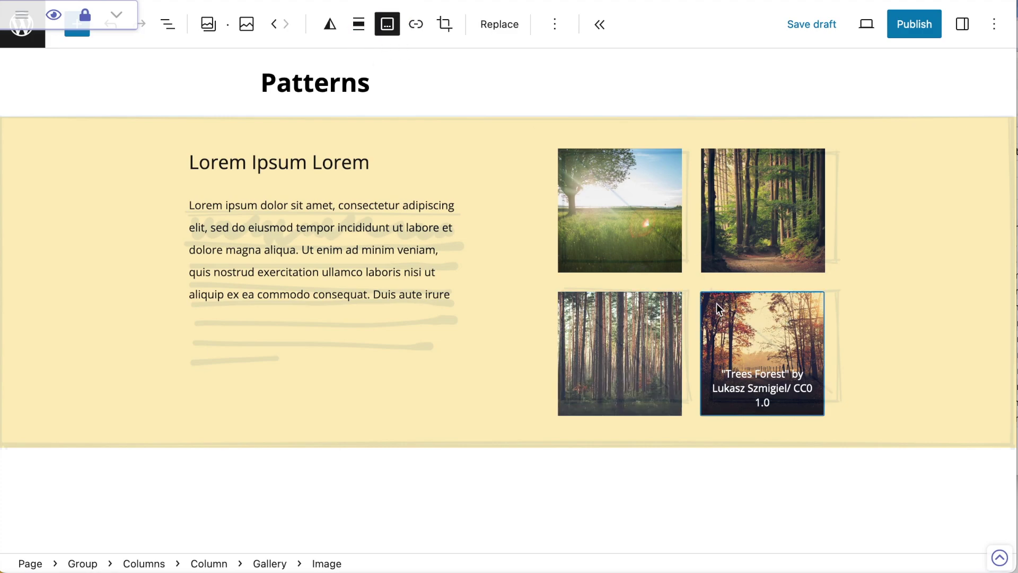
pyautogui.click(388, 24)
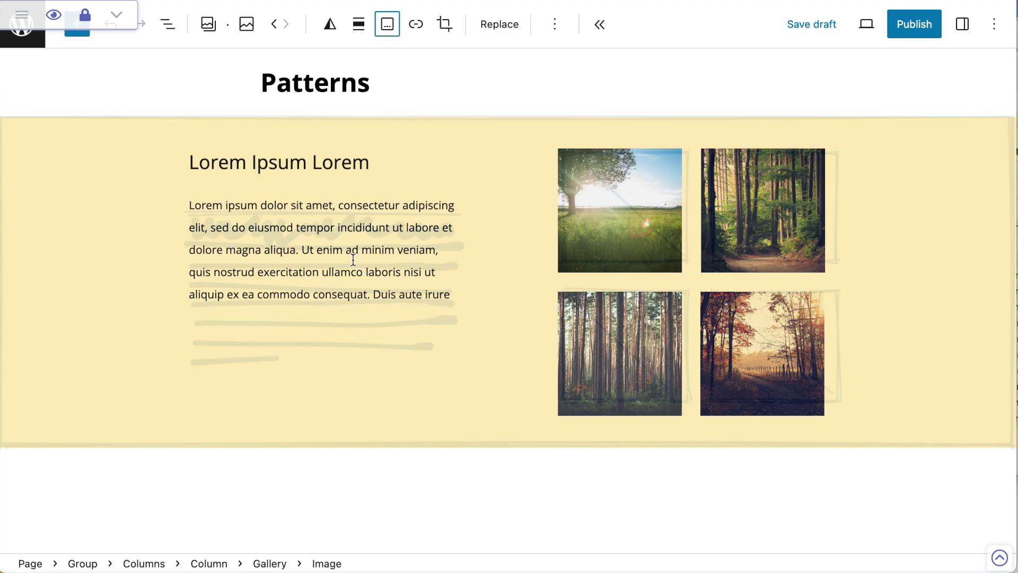
# Check the layout against the wireframe overlay, then fade the overlay to about 11% opacity.
pyautogui.click(53, 15)
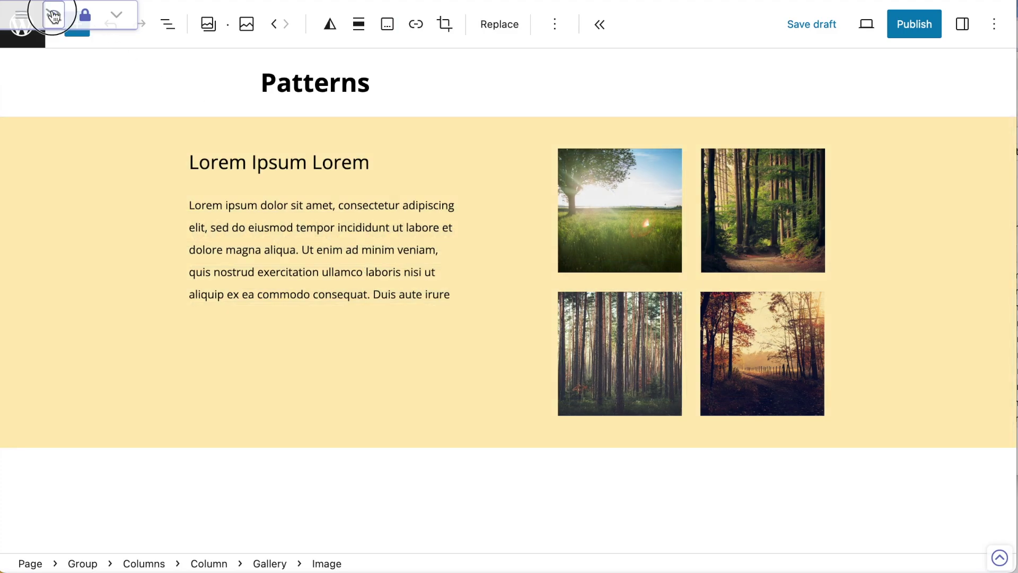
pyautogui.click(54, 15)
pyautogui.click(118, 16)
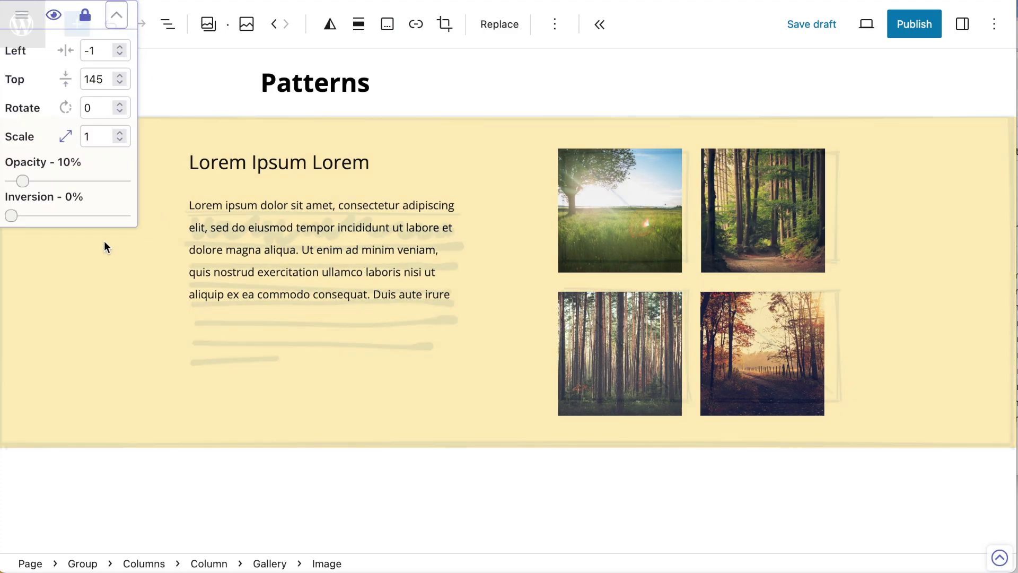
pyautogui.moveTo(23, 181); pyautogui.dragTo(173, 183)
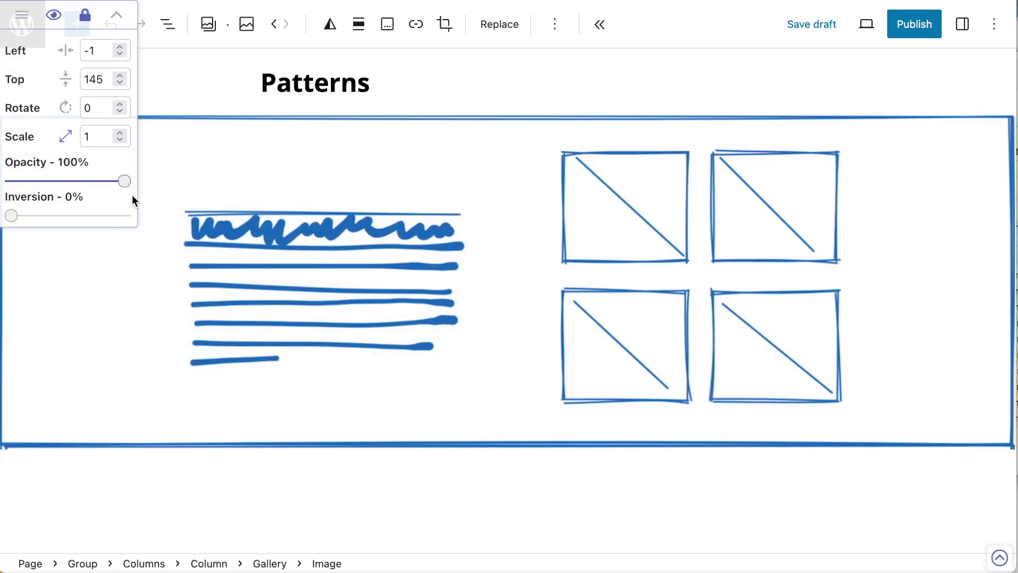
pyautogui.moveTo(130, 182); pyautogui.dragTo(23, 181)
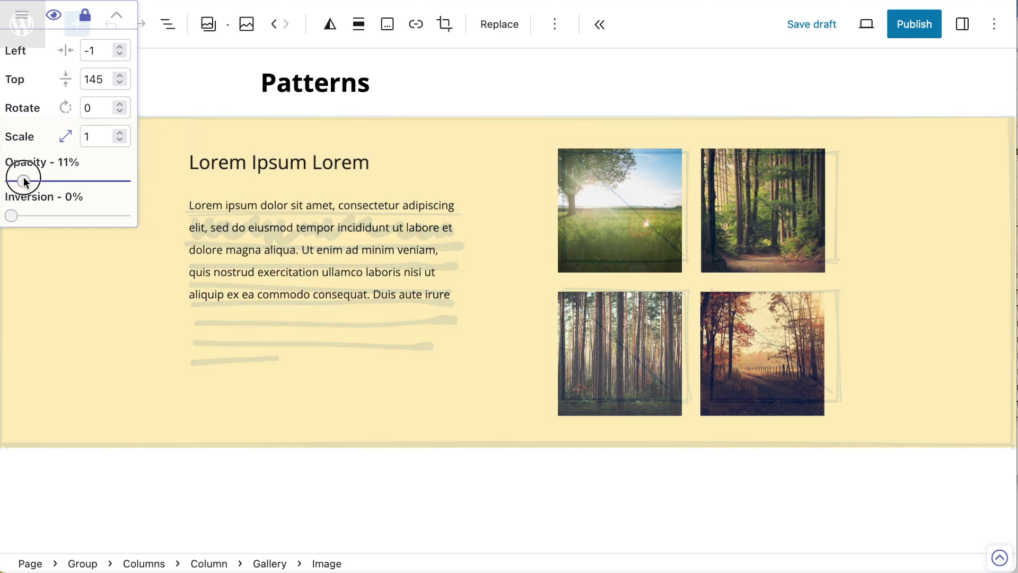
# Set the text column's vertical alignment to middle and save the draft with Ctrl+S.
pyautogui.click(403, 214)
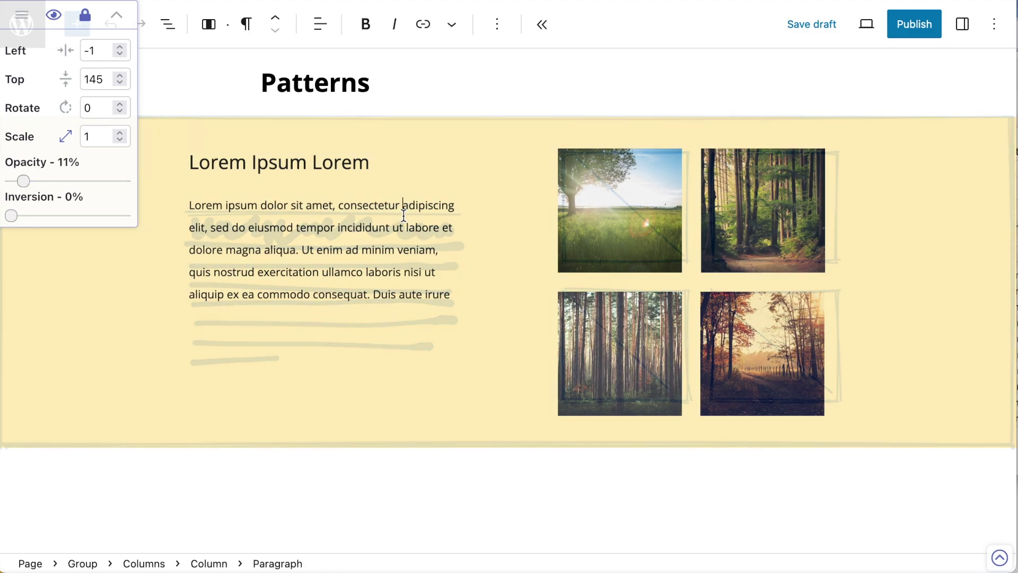
pyautogui.click(219, 563)
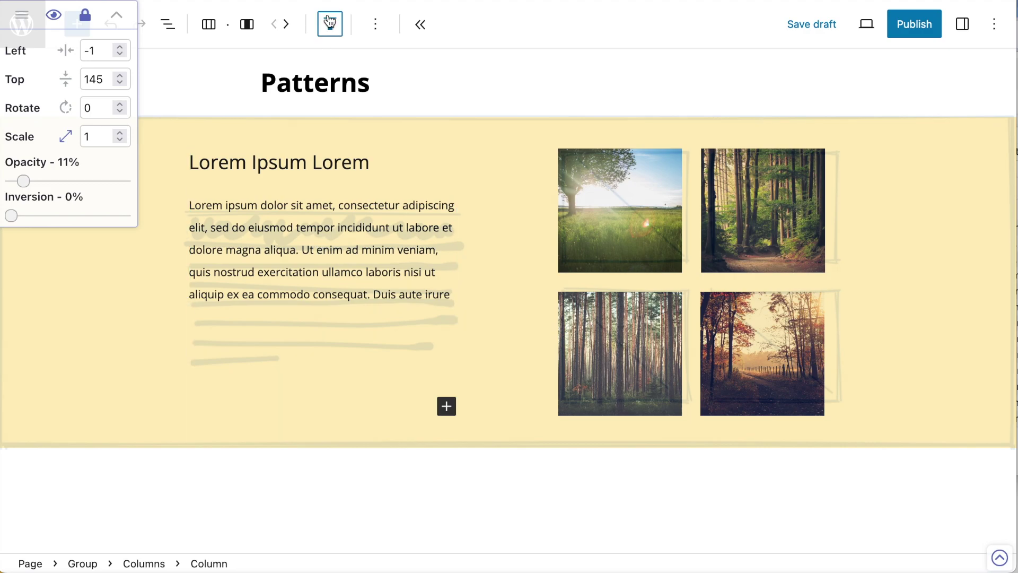
pyautogui.click(330, 24)
pyautogui.click(116, 18)
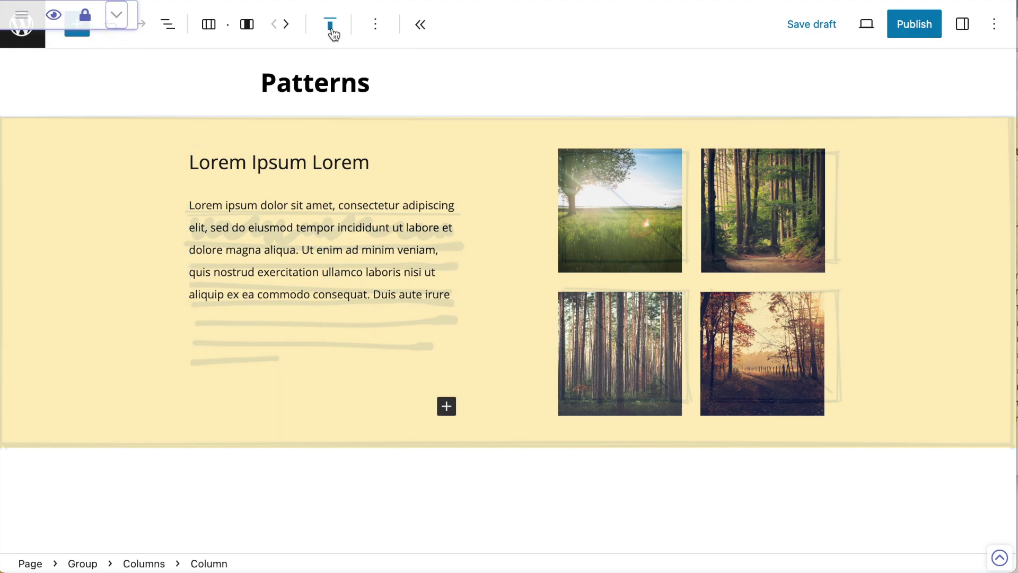
pyautogui.click(330, 25)
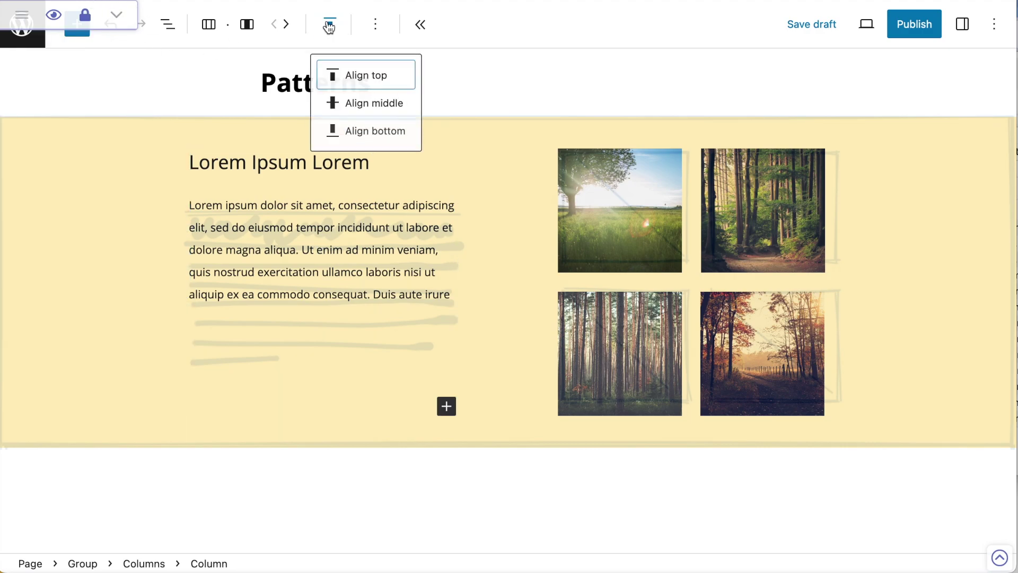
pyautogui.click(389, 103)
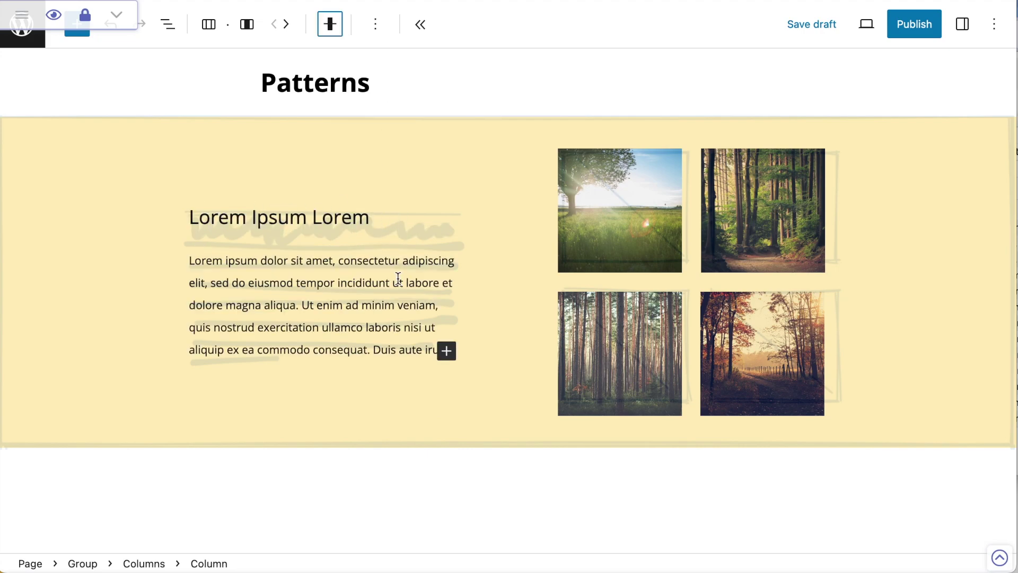
pyautogui.hotkey('ctrl', 's')
# Set the heading column's Dimensions block spacing to 1 in the Styles settings.
pyautogui.click(278, 216)
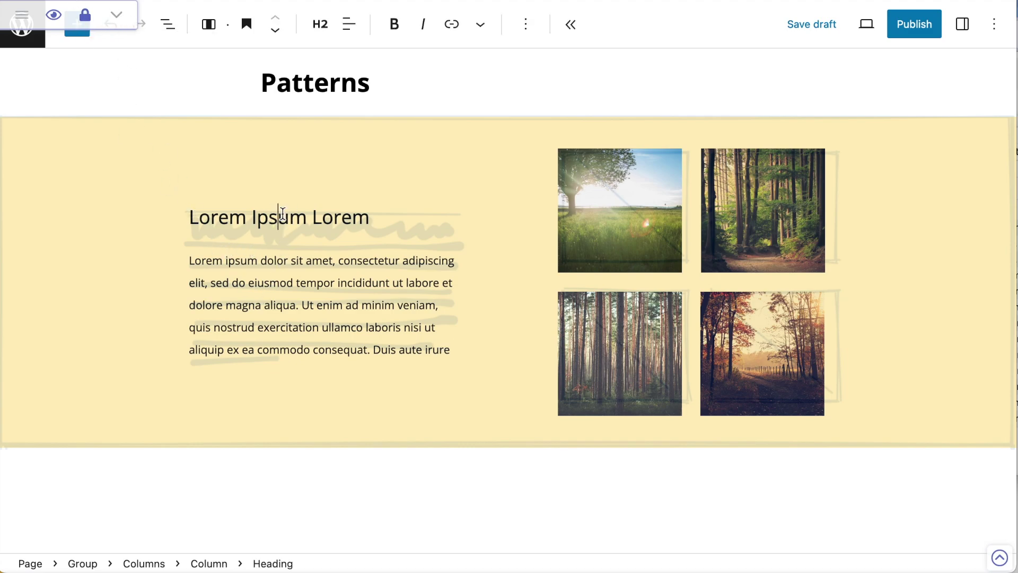
pyautogui.click(209, 564)
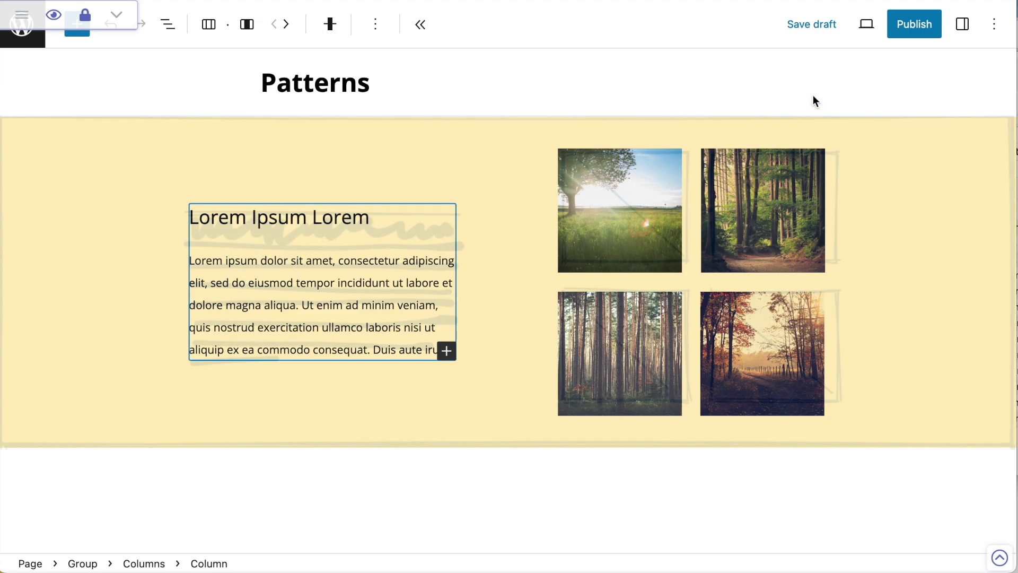
pyautogui.click(963, 23)
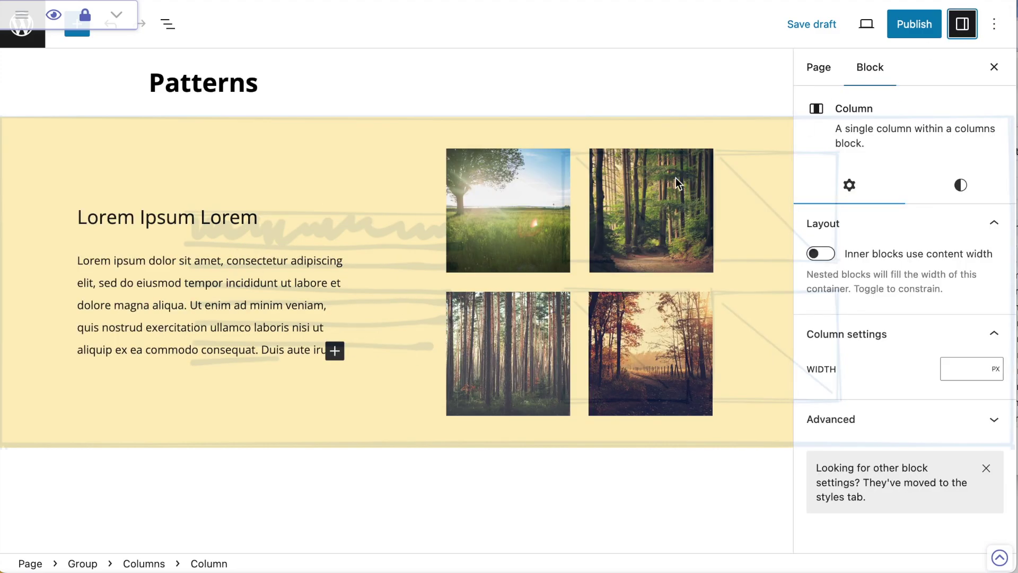
pyautogui.click(961, 186)
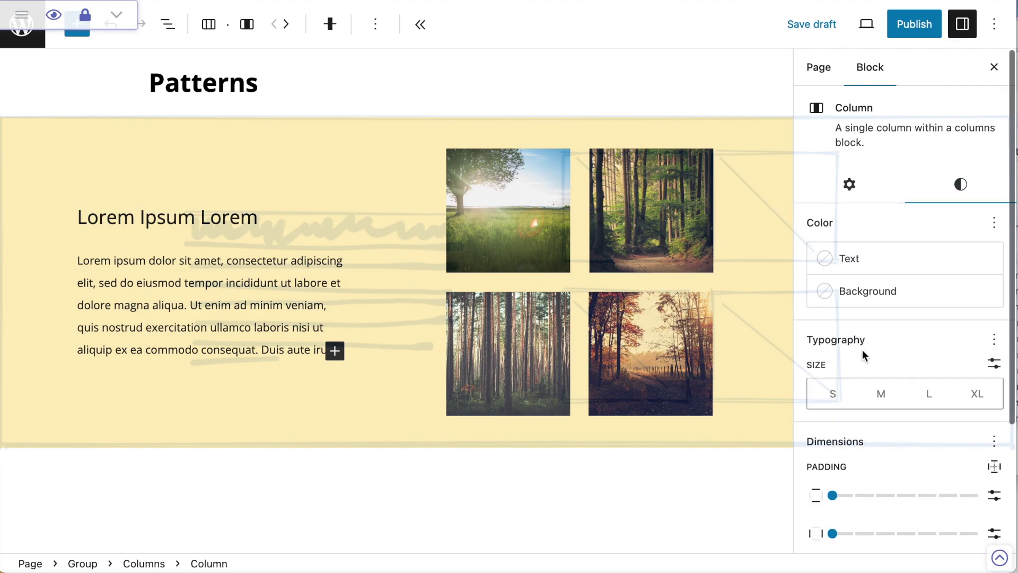
pyautogui.scroll(-4, 862, 349)
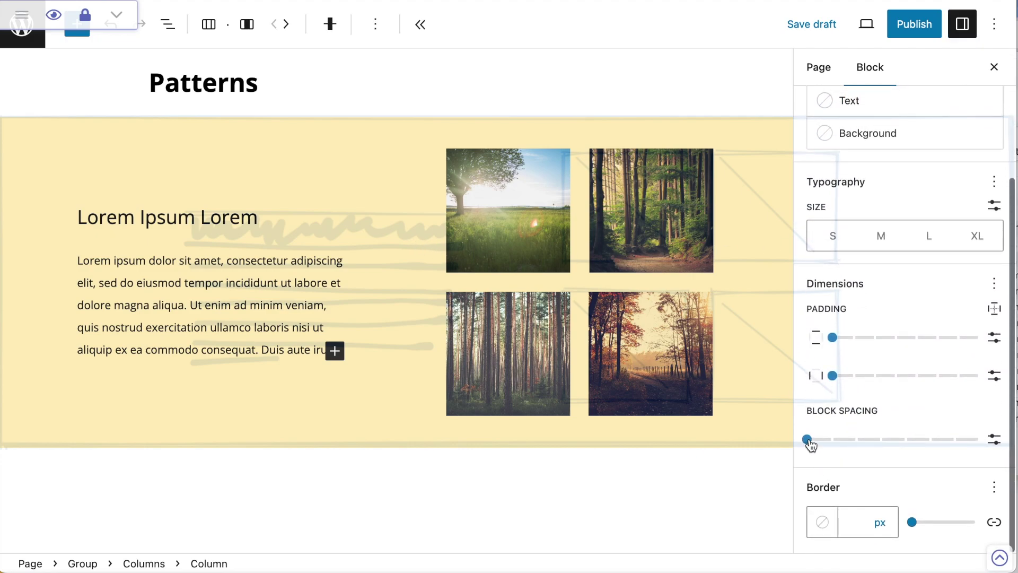
pyautogui.moveTo(808, 439)
pyautogui.mouseDown()
pyautogui.moveTo(832, 440)
pyautogui.moveTo(803, 447)
pyautogui.mouseUp()
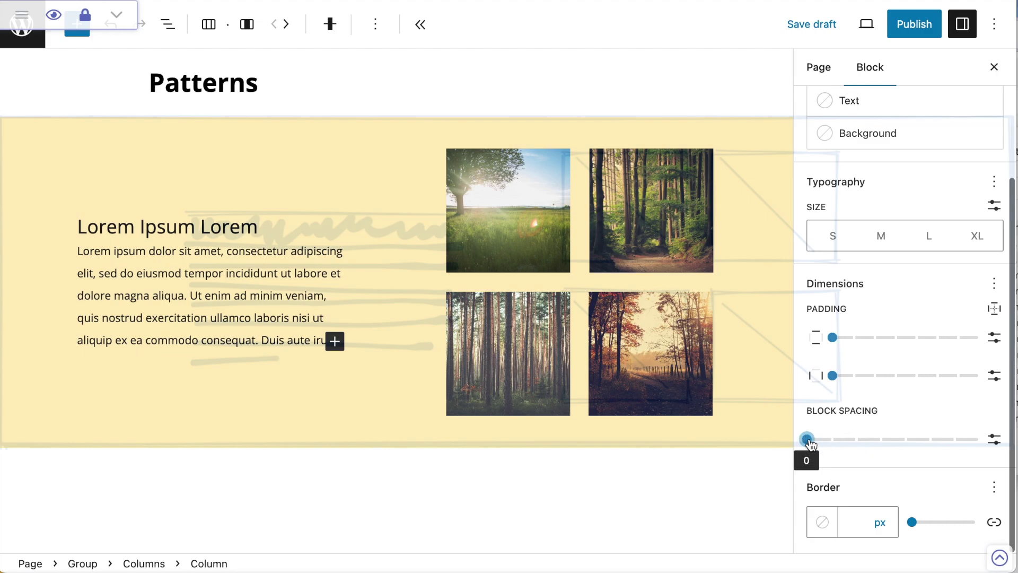
pyautogui.moveTo(808, 441); pyautogui.dragTo(831, 442)
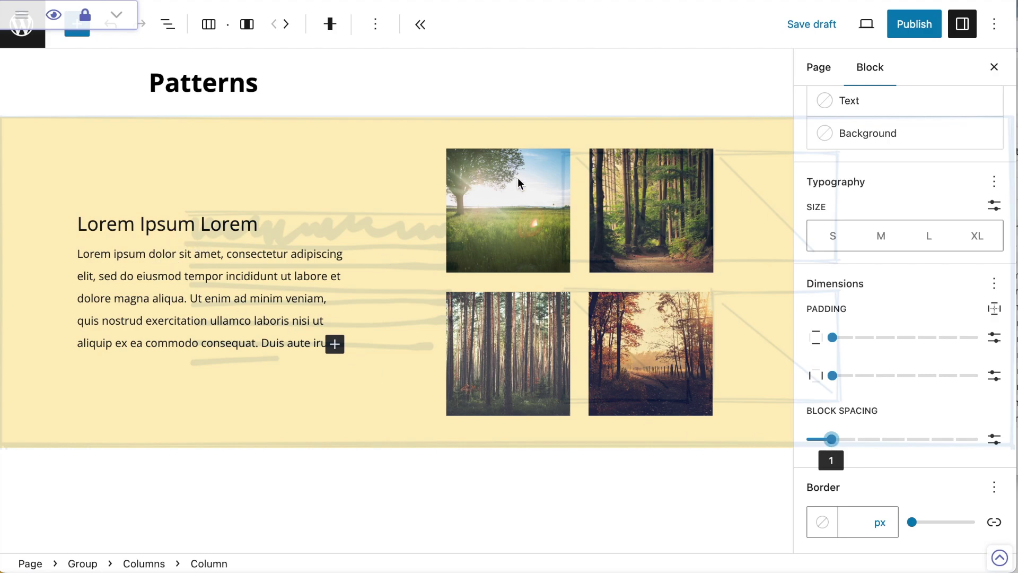
pyautogui.click(995, 68)
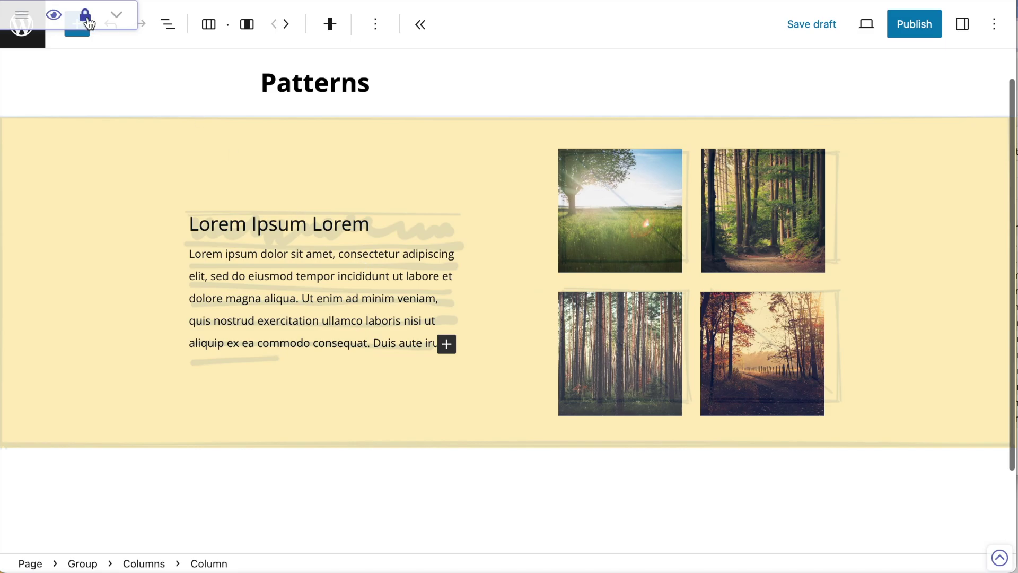
# With the overlay fully visible, change 'Lorem Ipsum Lorem' from H2 to H1 and make it bold.
pyautogui.click(117, 17)
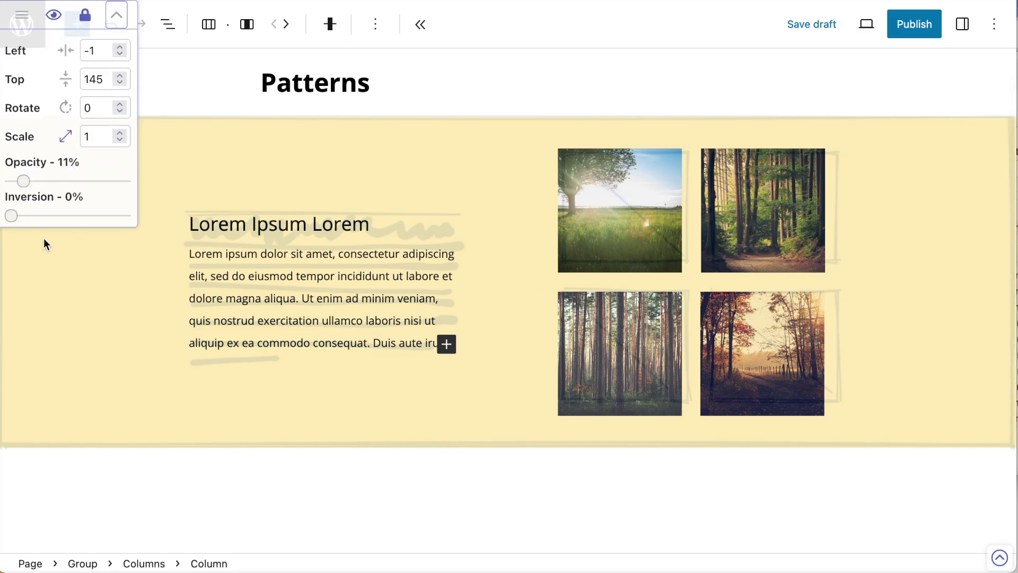
pyautogui.moveTo(25, 180)
pyautogui.mouseDown()
pyautogui.moveTo(170, 189)
pyautogui.moveTo(1, 185)
pyautogui.moveTo(28, 182)
pyautogui.mouseUp()
pyautogui.doubleClick(240, 224)
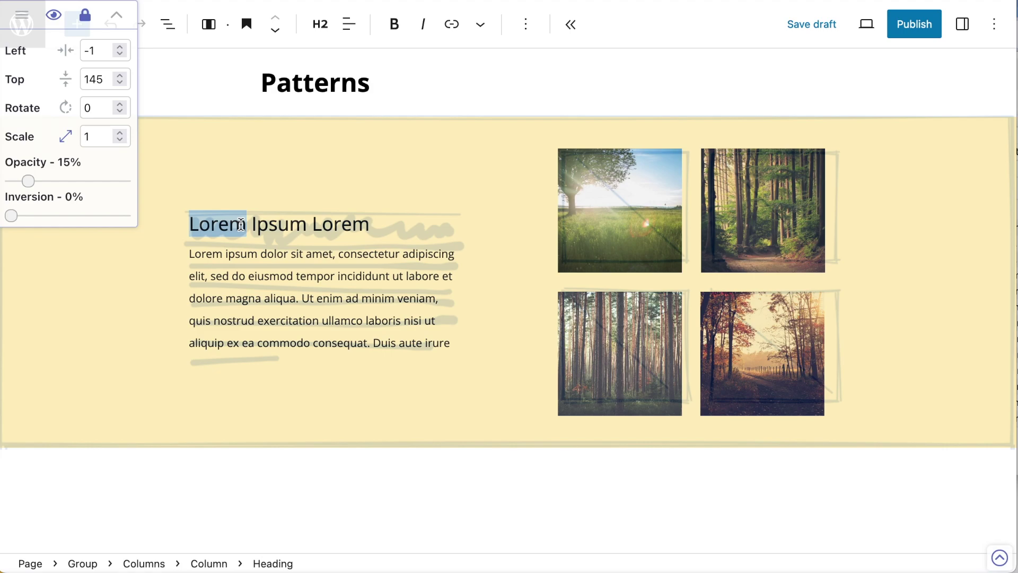
pyautogui.tripleClick(241, 224)
pyautogui.click(320, 24)
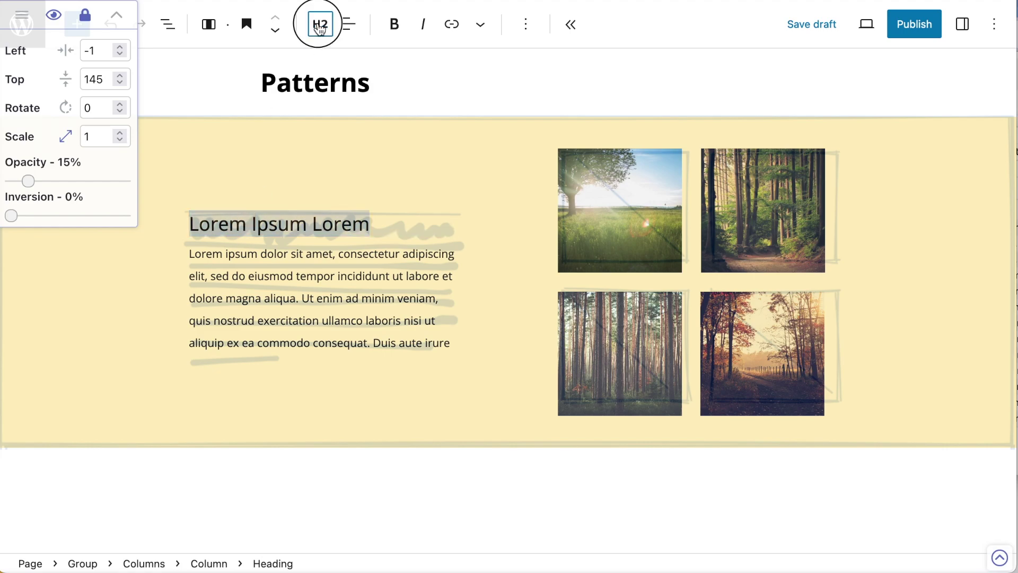
pyautogui.click(331, 82)
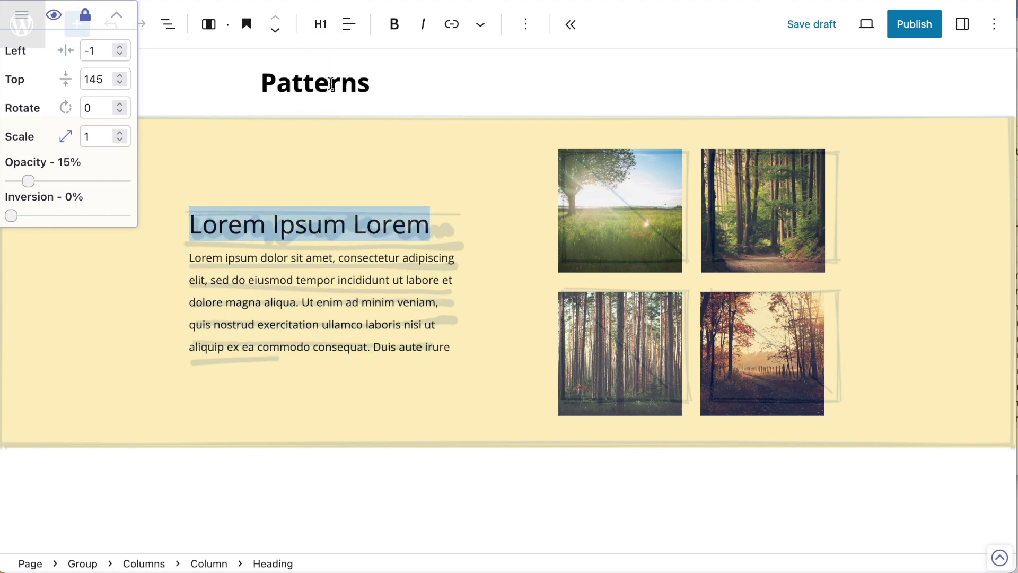
pyautogui.click(394, 24)
# Fade out the wireframe overlay and hide it.
pyautogui.moveTo(22, 177)
pyautogui.mouseDown()
pyautogui.moveTo(106, 177)
pyautogui.moveTo(10, 181)
pyautogui.moveTo(122, 182)
pyautogui.moveTo(11, 184)
pyautogui.moveTo(153, 187)
pyautogui.moveTo(17, 182)
pyautogui.mouseUp()
pyautogui.click(118, 19)
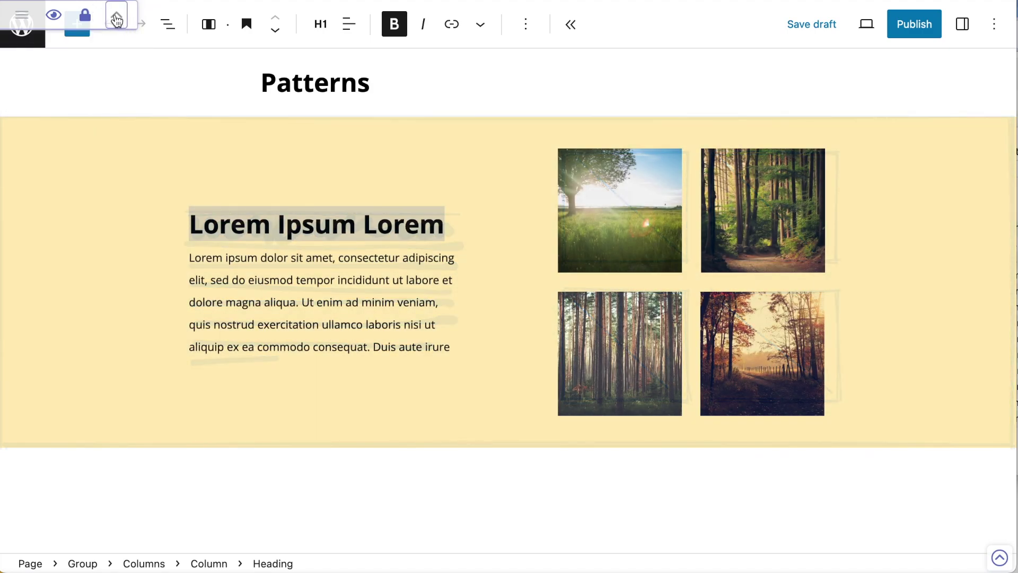
pyautogui.click(117, 16)
pyautogui.click(117, 16)
pyautogui.click(53, 15)
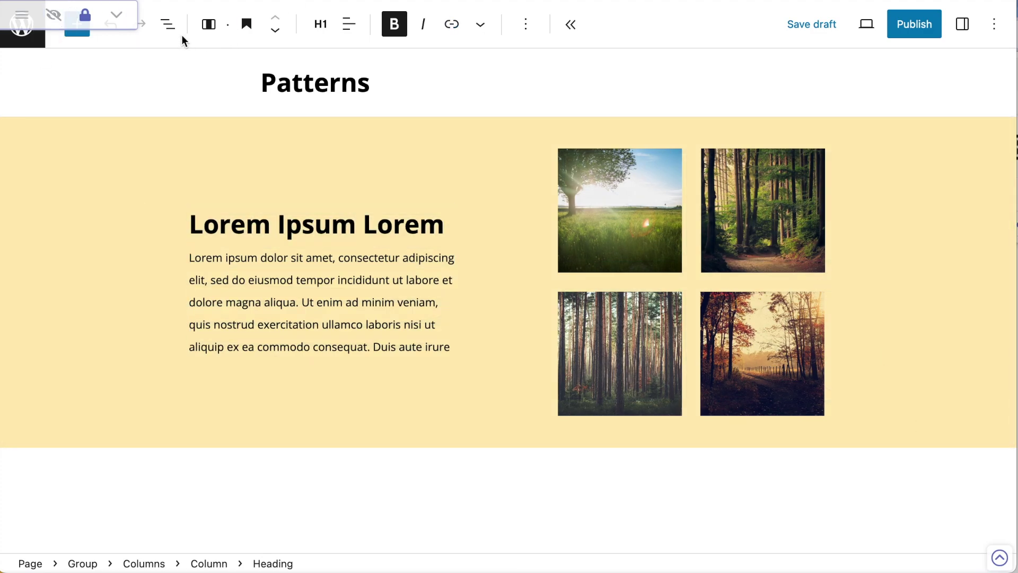
# From List View, create an unsynced pattern from the Group named 'Text left gallery x 4 right'.
pyautogui.click(168, 24)
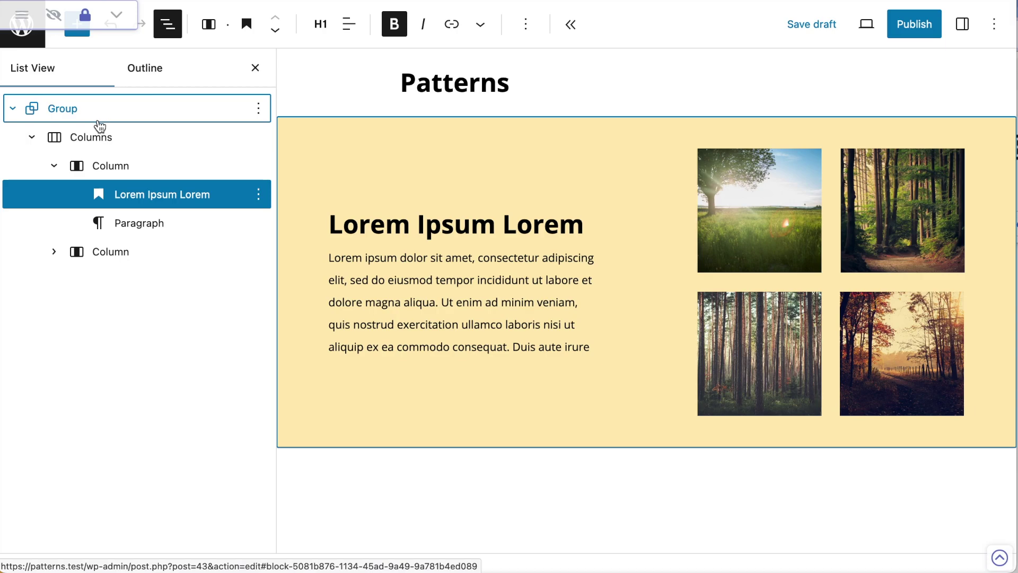
pyautogui.press('Left')
pyautogui.click(65, 113)
pyautogui.click(259, 109)
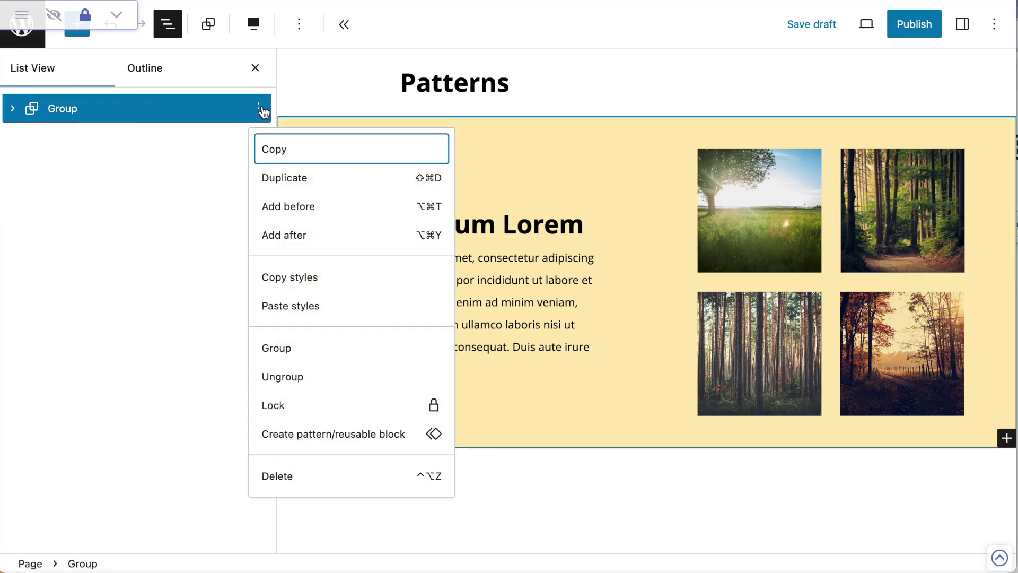
pyautogui.click(310, 435)
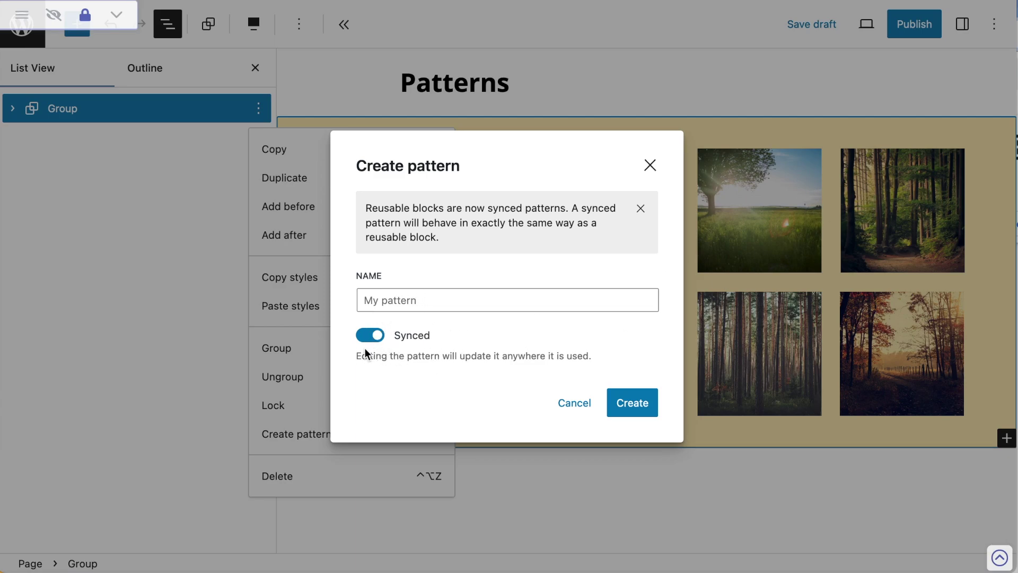
pyautogui.click(376, 339)
pyautogui.click(432, 299)
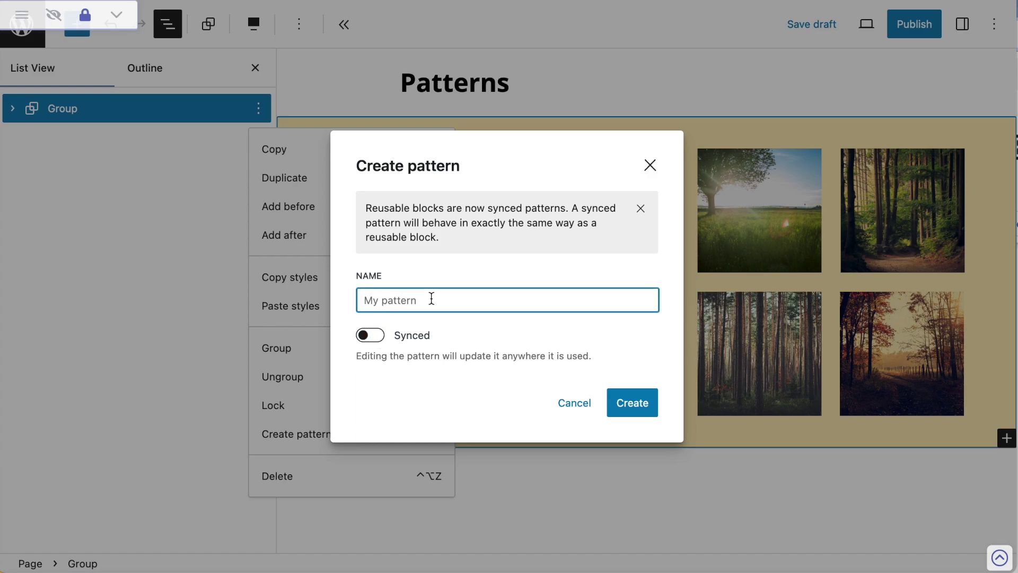
pyautogui.write('Tes')
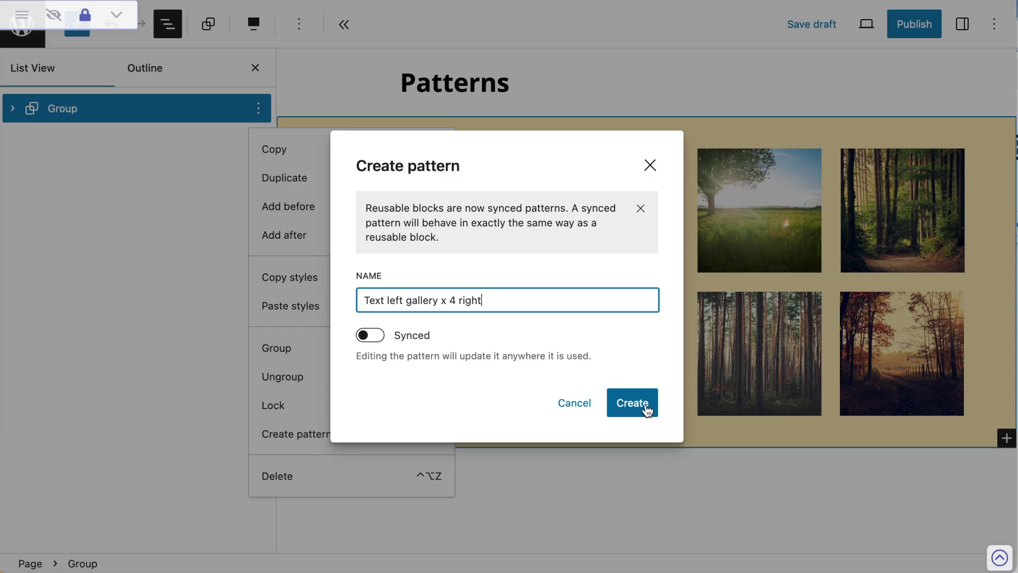
pyautogui.click(647, 409)
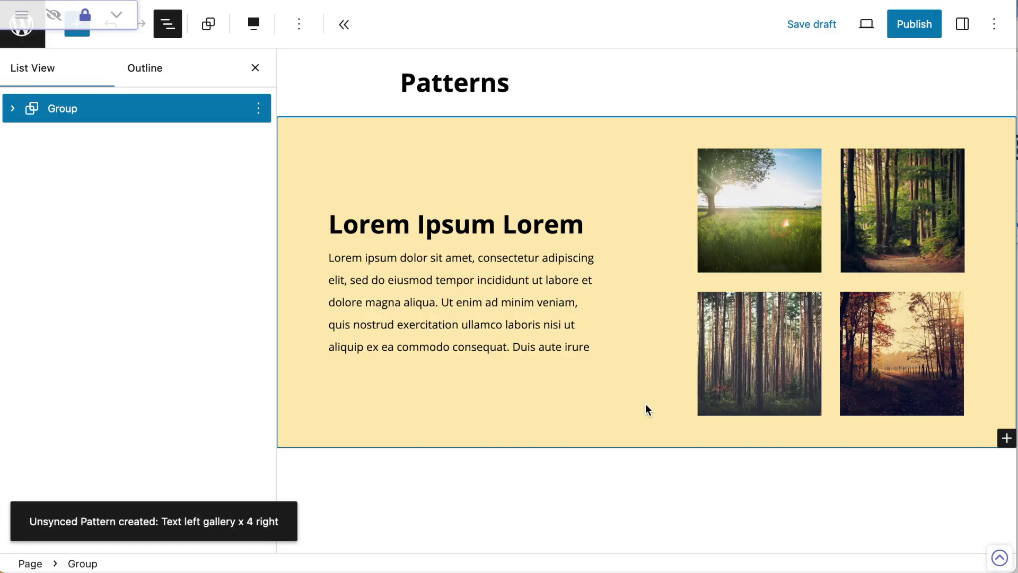
# Close the List View panel.
pyautogui.click(255, 68)
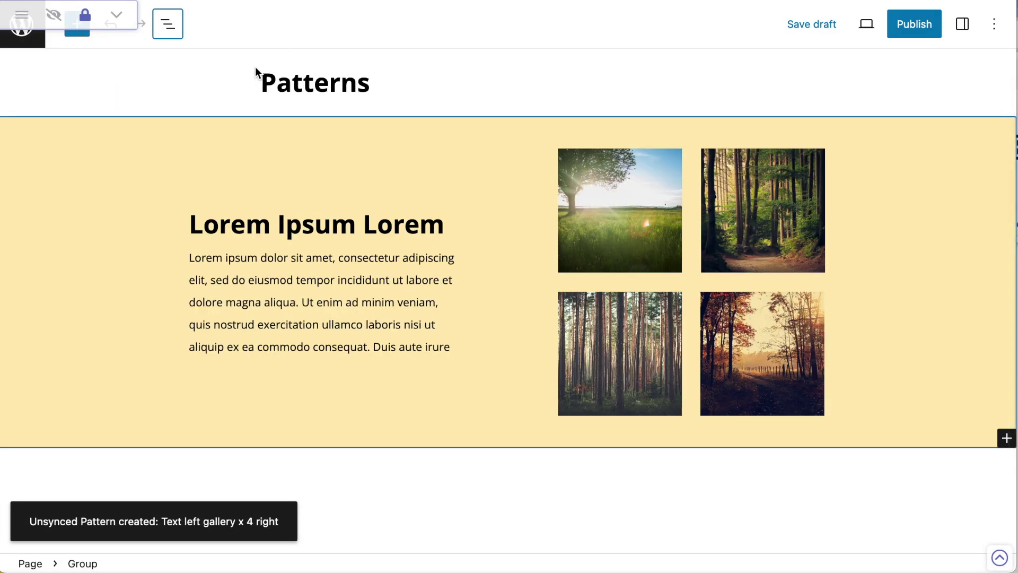